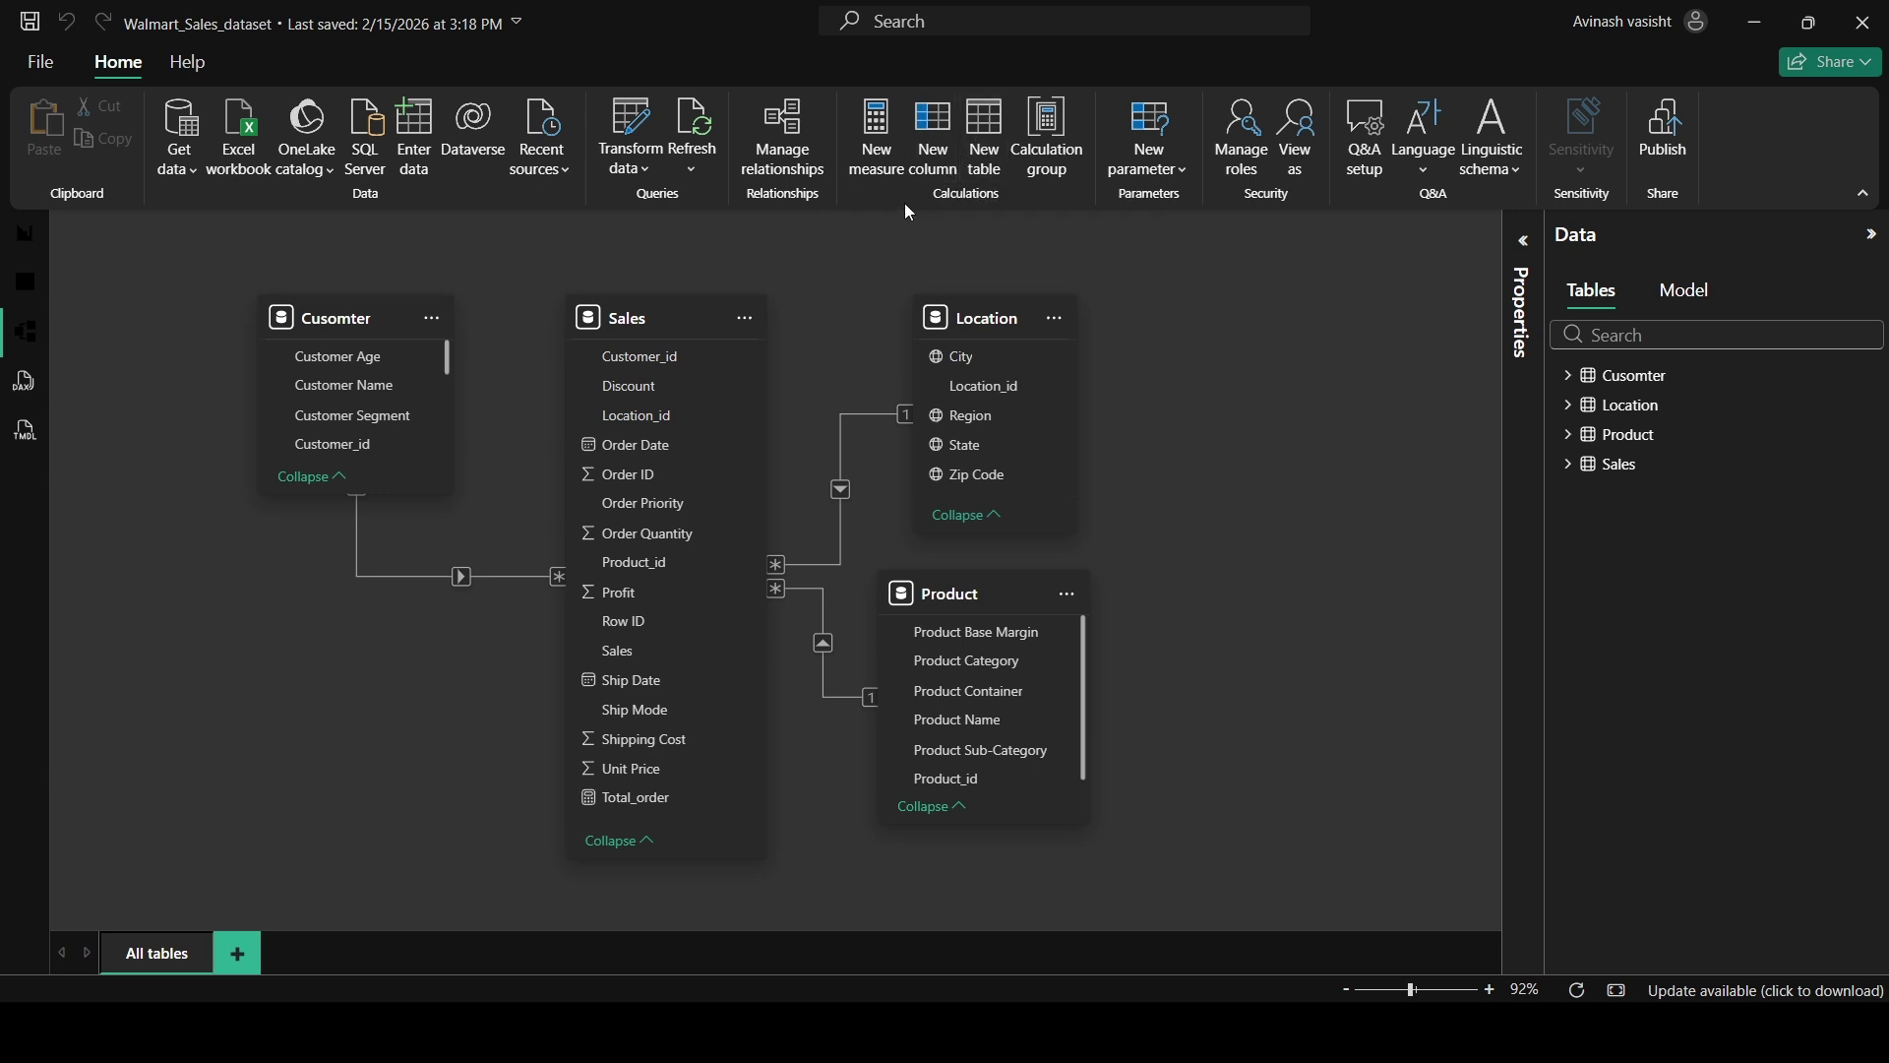
# Create a calculated table named Date whose DAX formula begins with ADDCOLUMNS wrapping a CALENDAR function.
pyautogui.click(984, 137)
pyautogui.press('BackSpace')
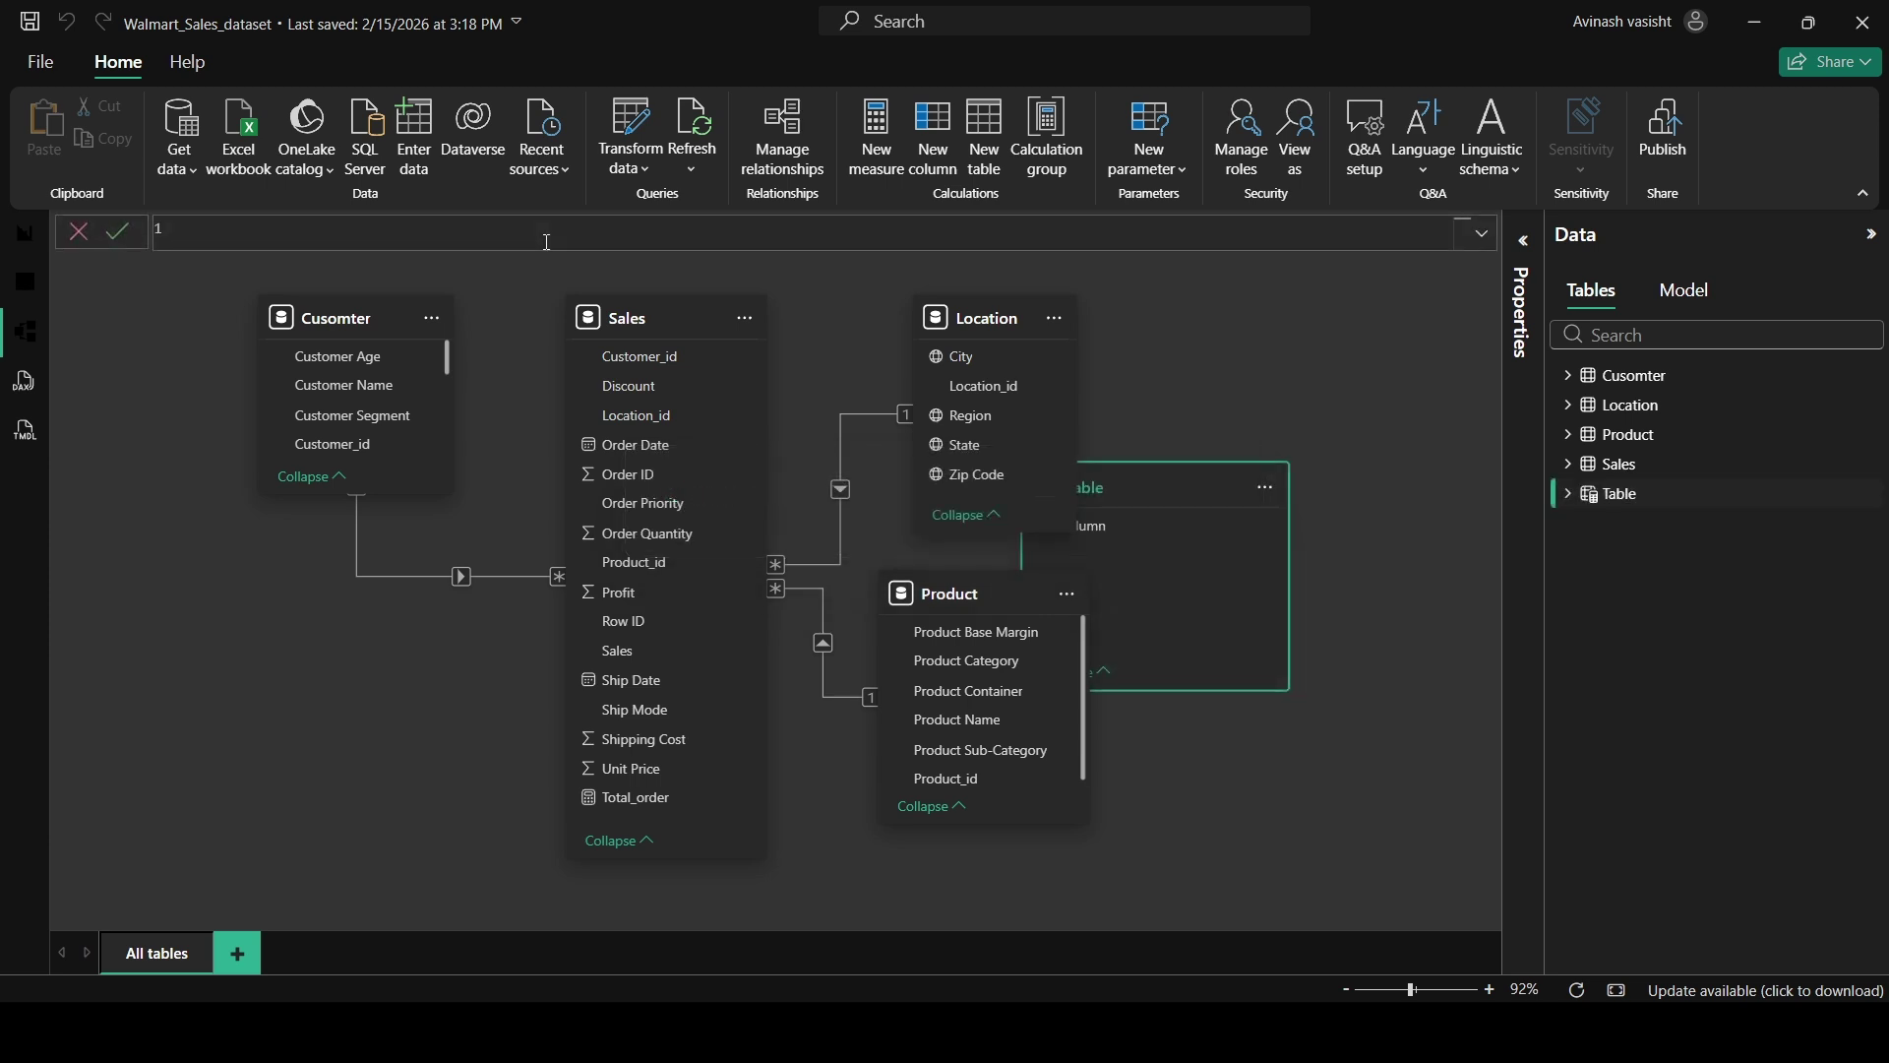
pyautogui.write('Date=')
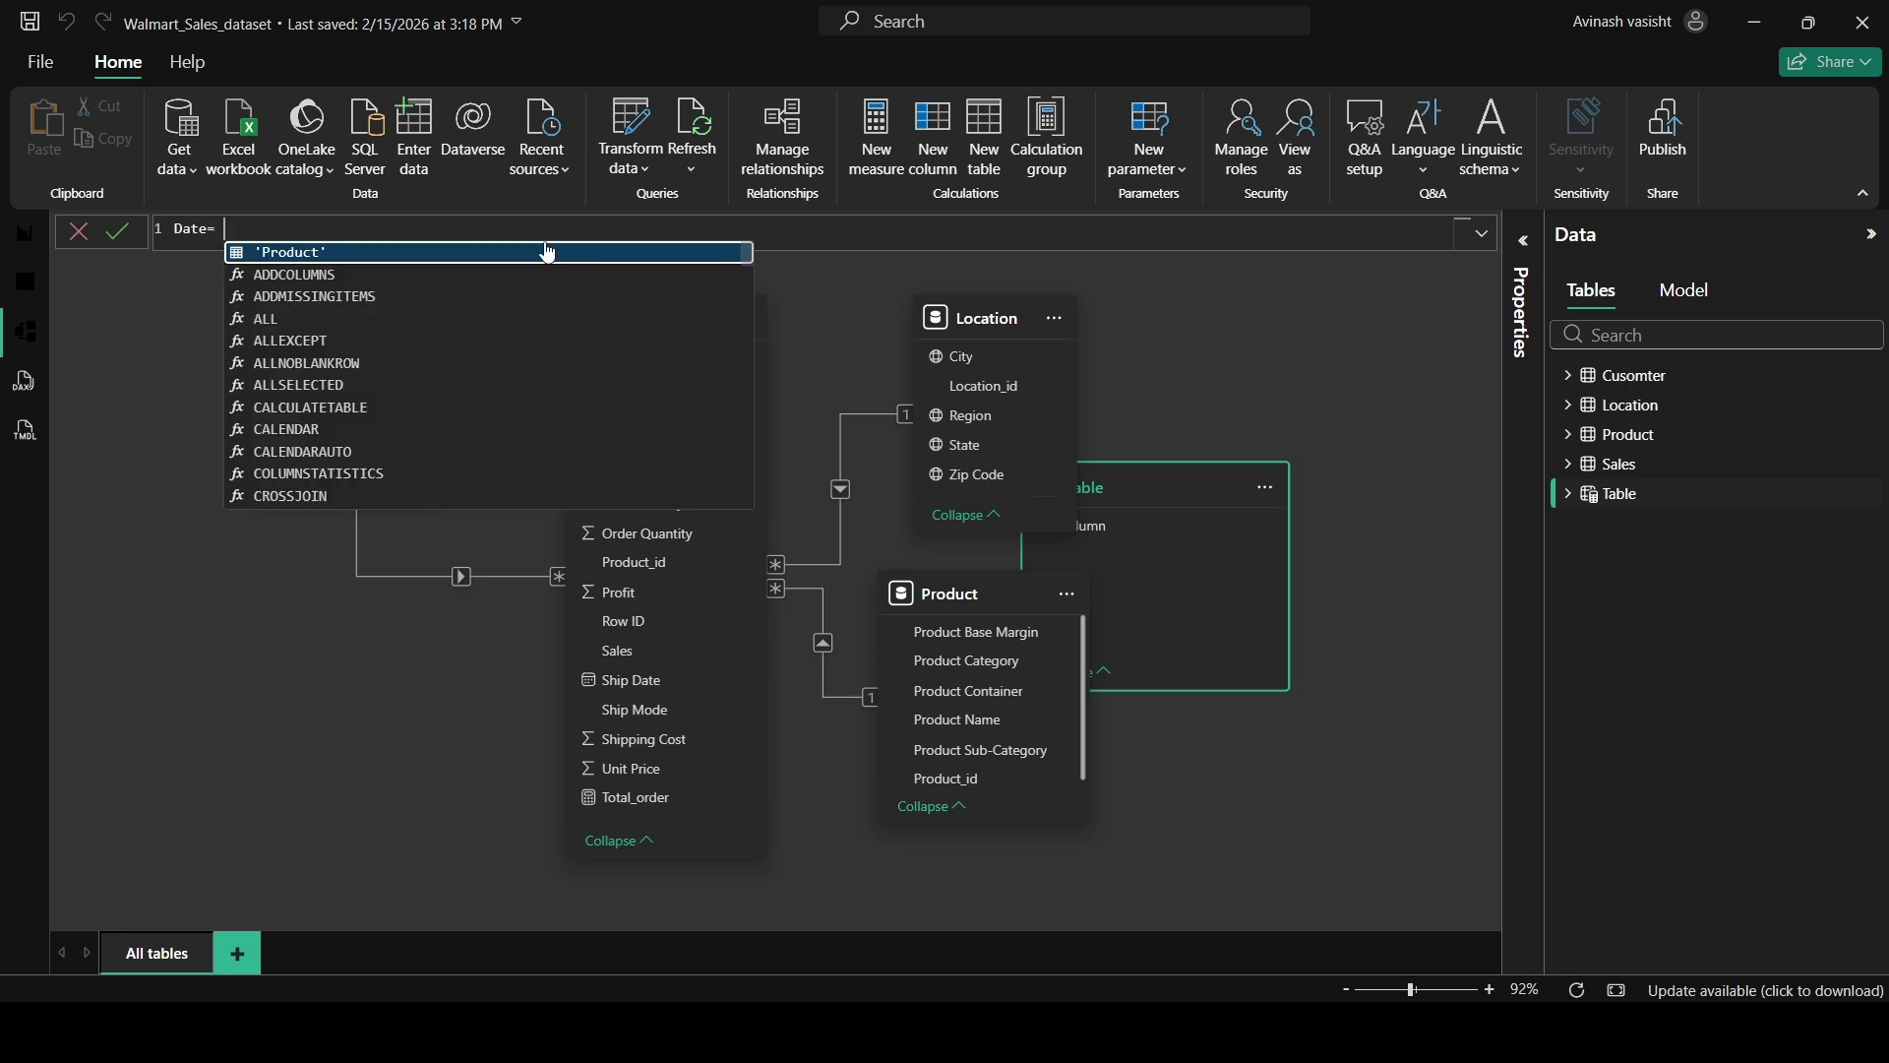
pyautogui.write(' add')
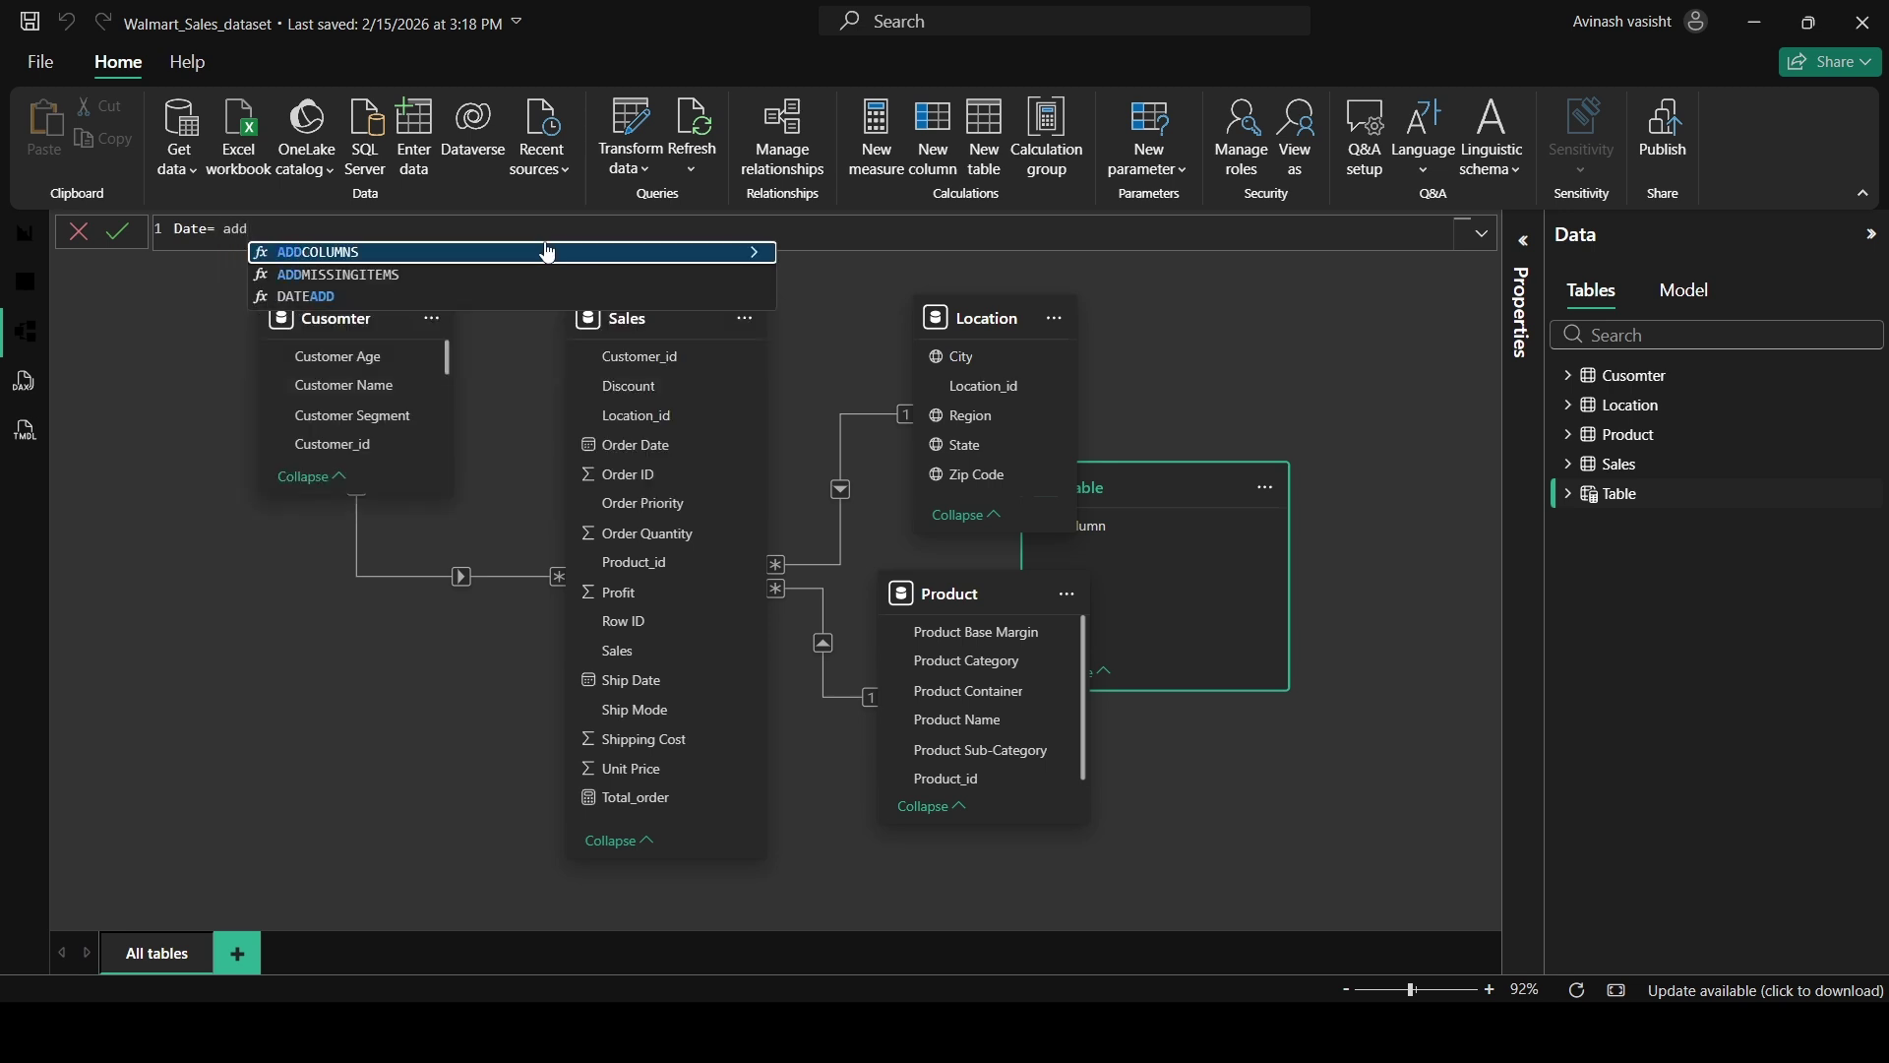
pyautogui.click(548, 253)
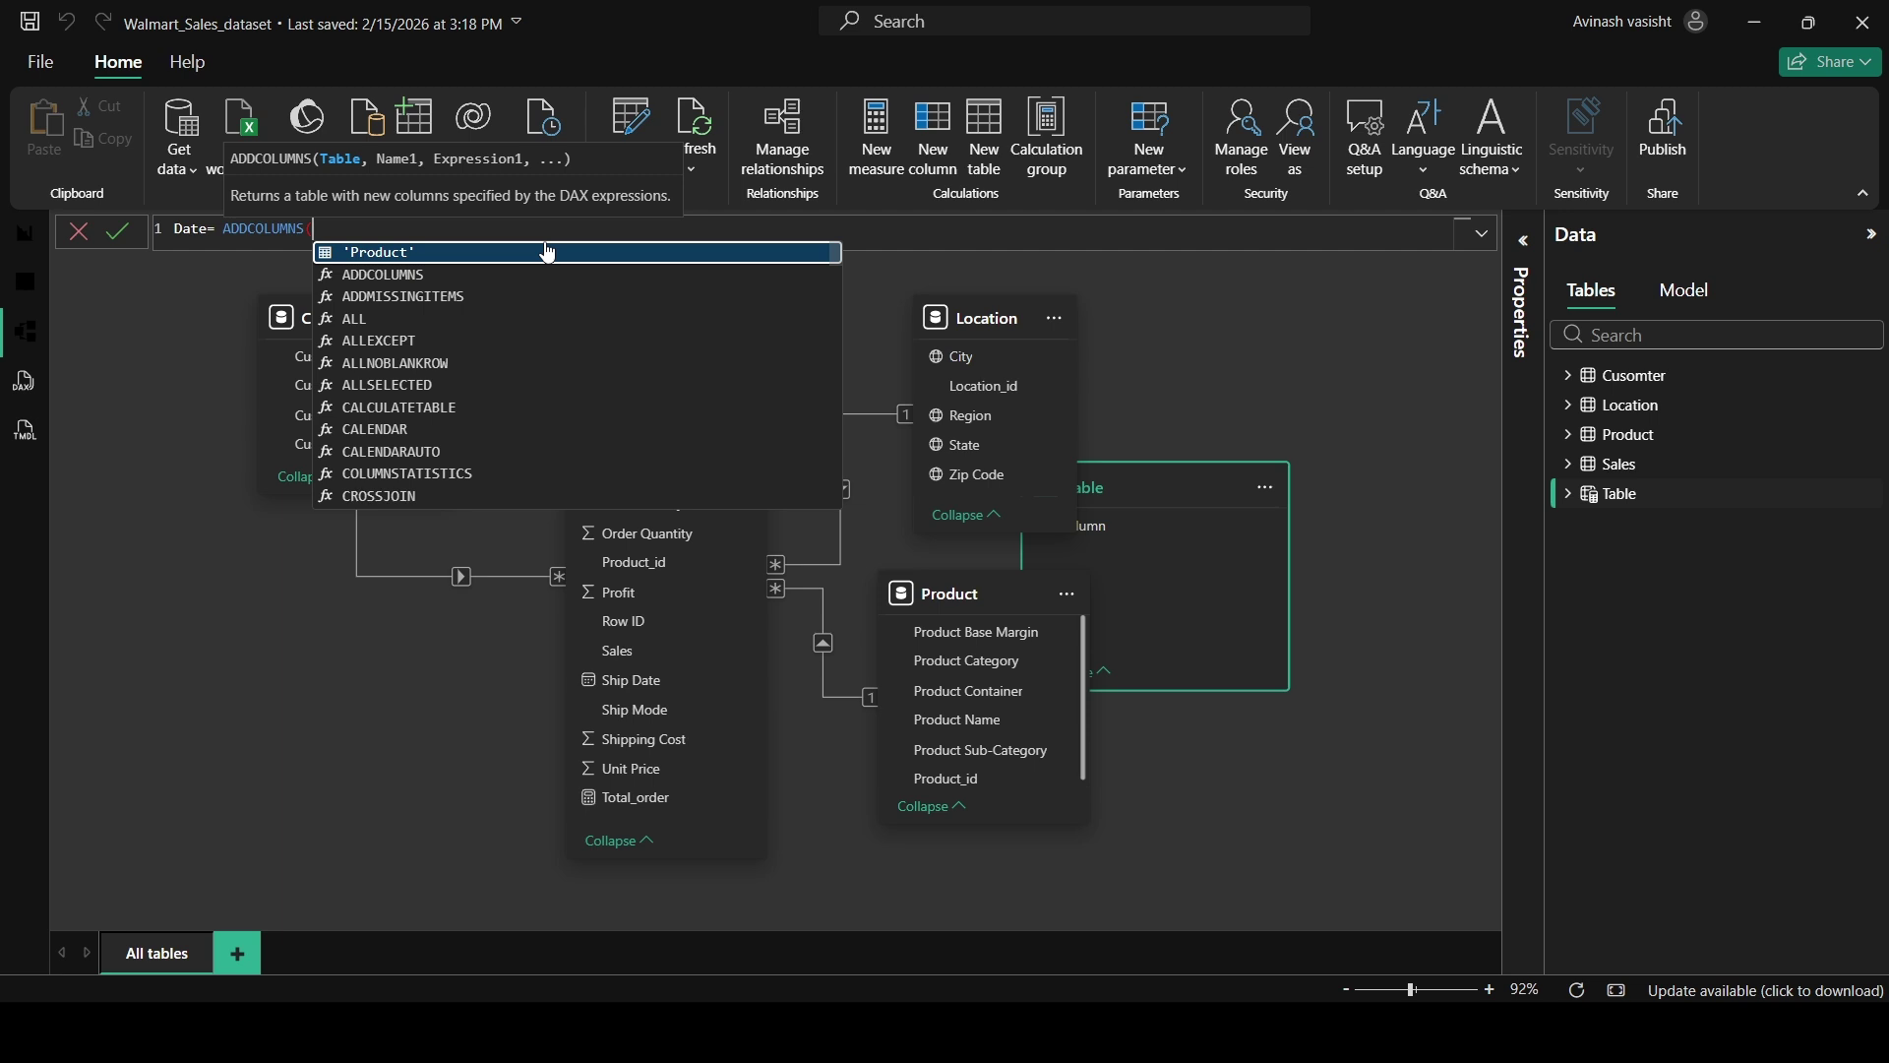
pyautogui.write('cale')
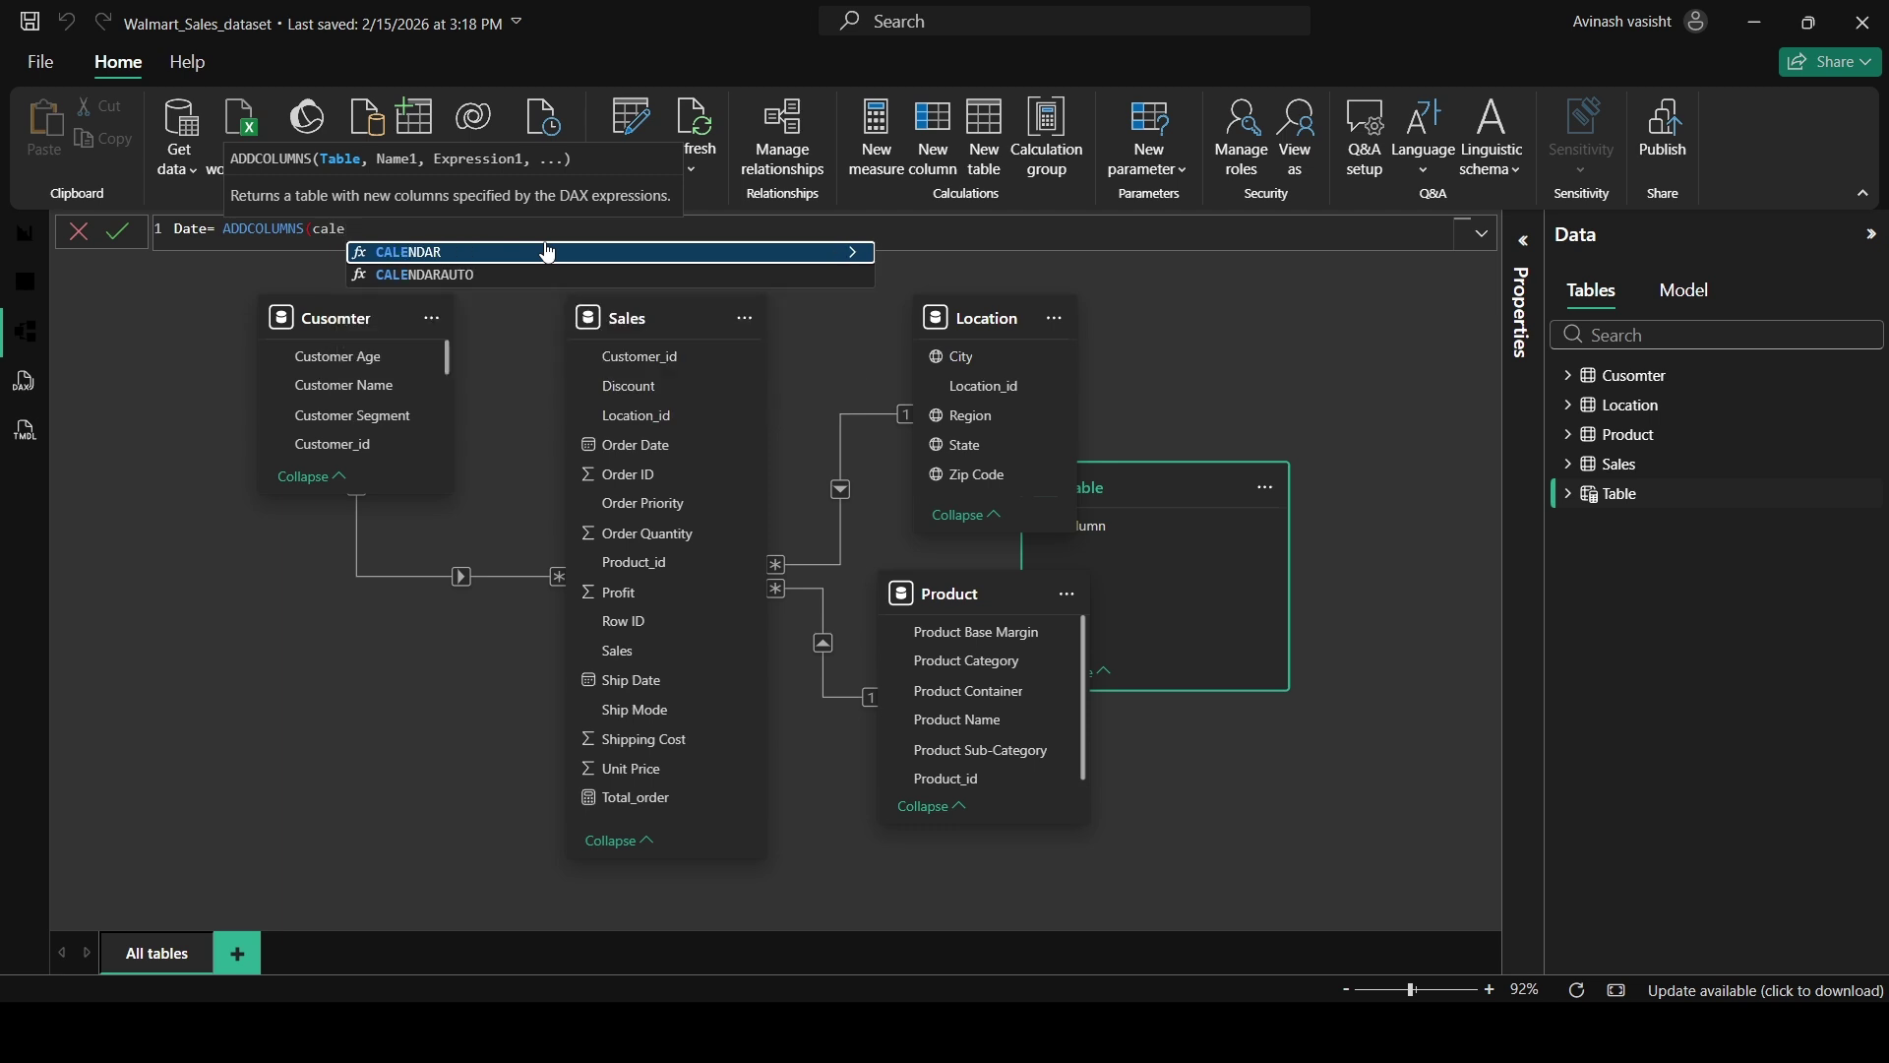
pyautogui.click(548, 253)
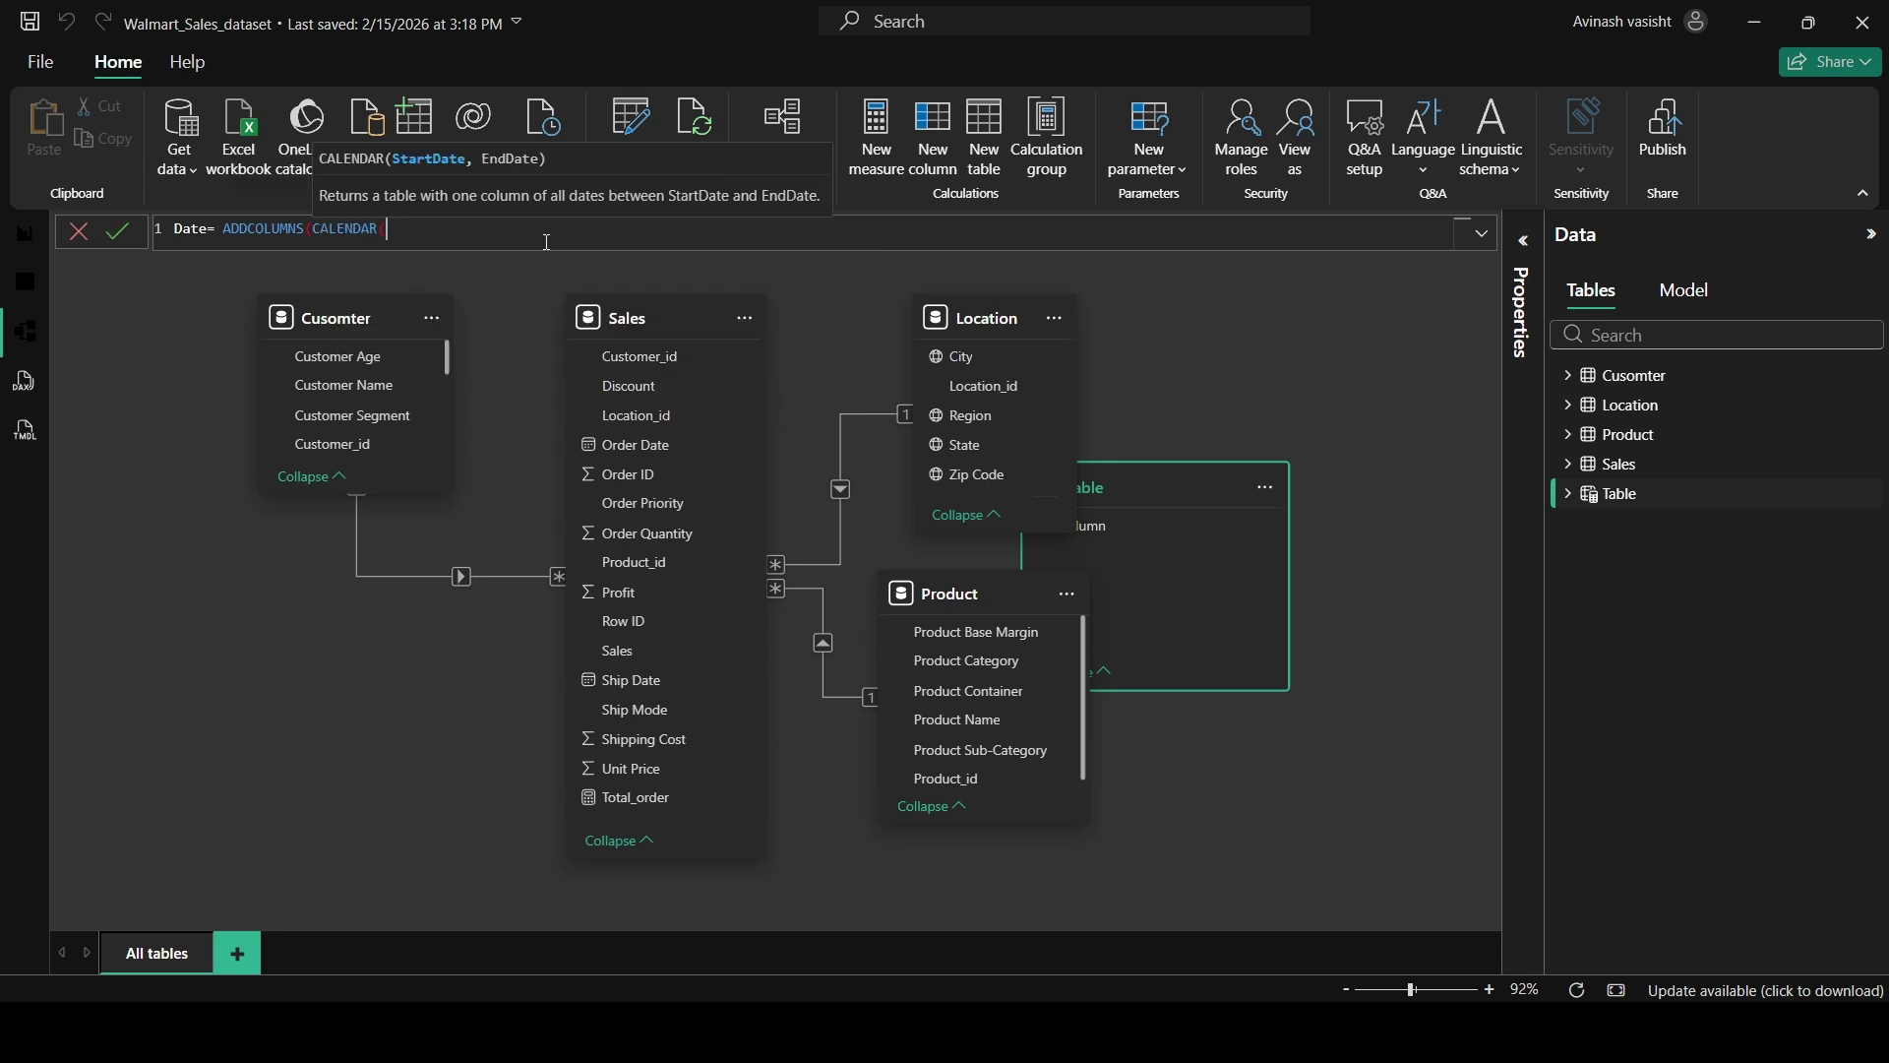
# Set the CALENDAR start date in the formula to MIN(Sales[Order Date]).
pyautogui.write('m')
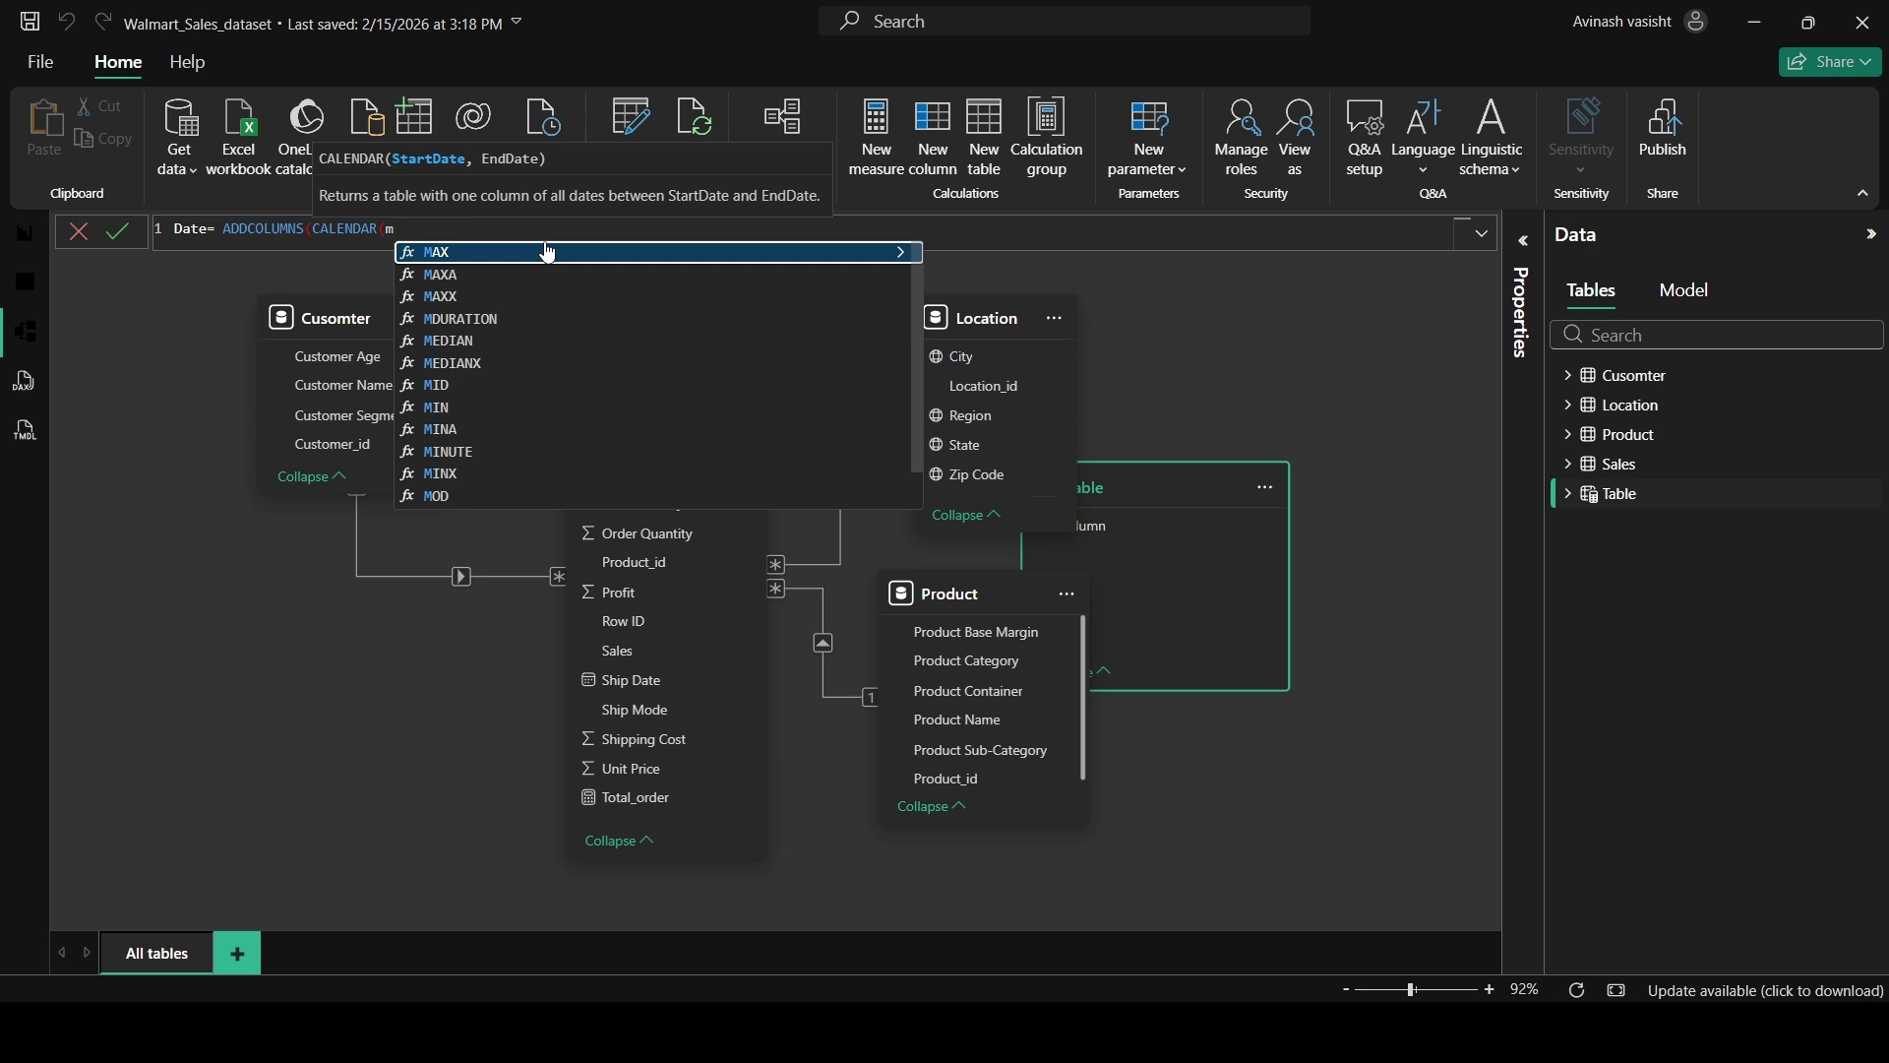
pyautogui.write('in')
pyautogui.click(548, 253)
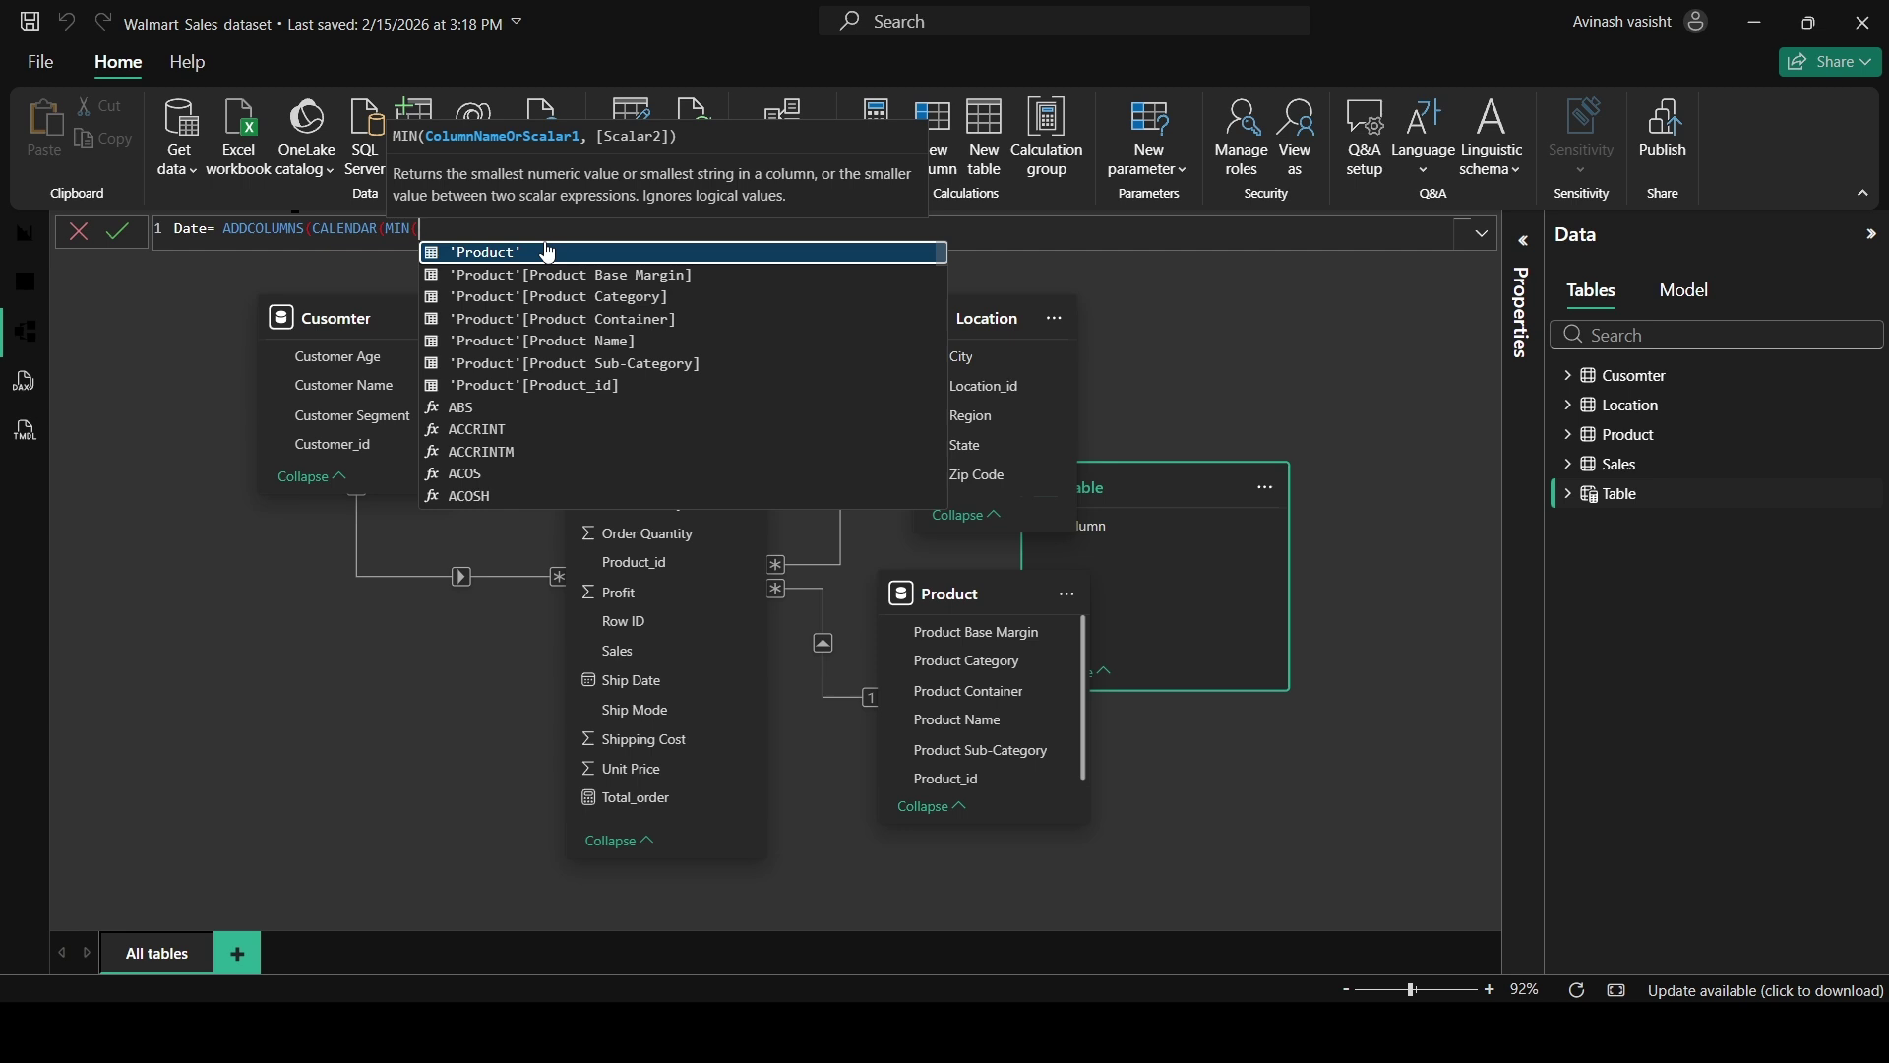
pyautogui.write('order')
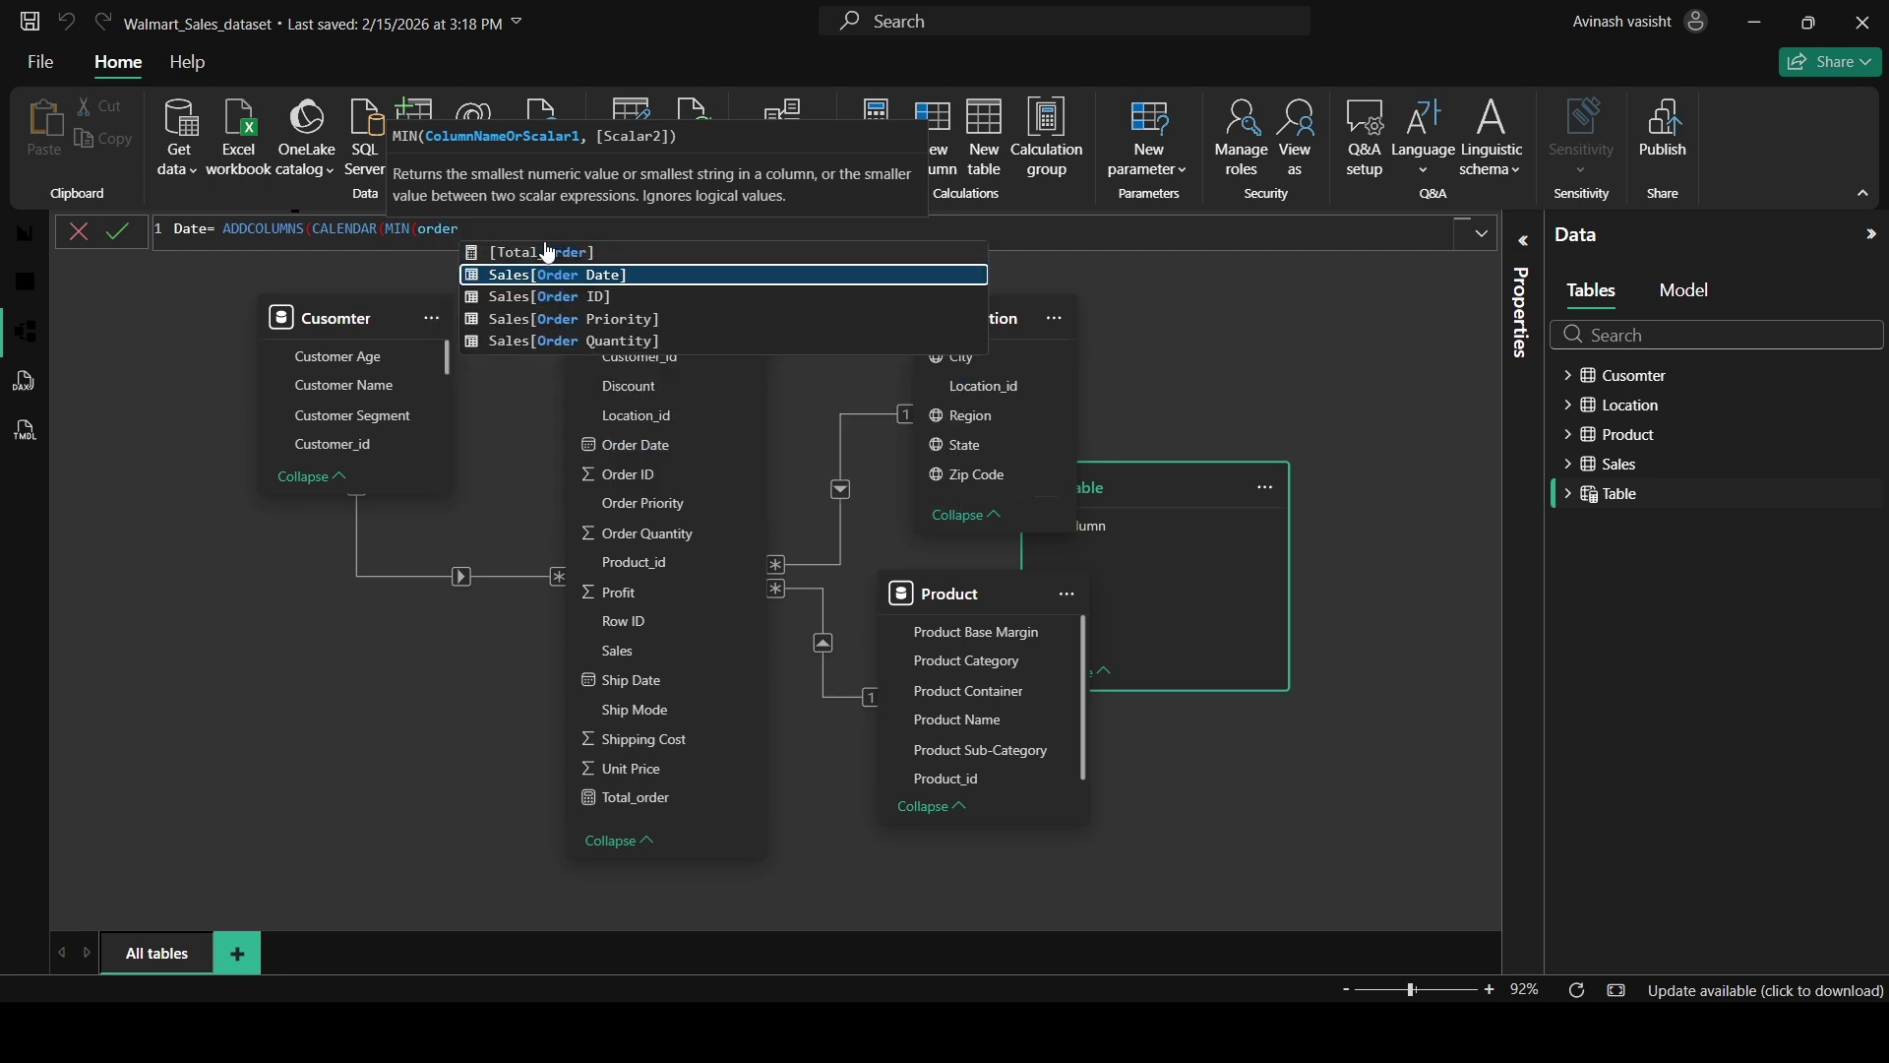
pyautogui.press('Tab')
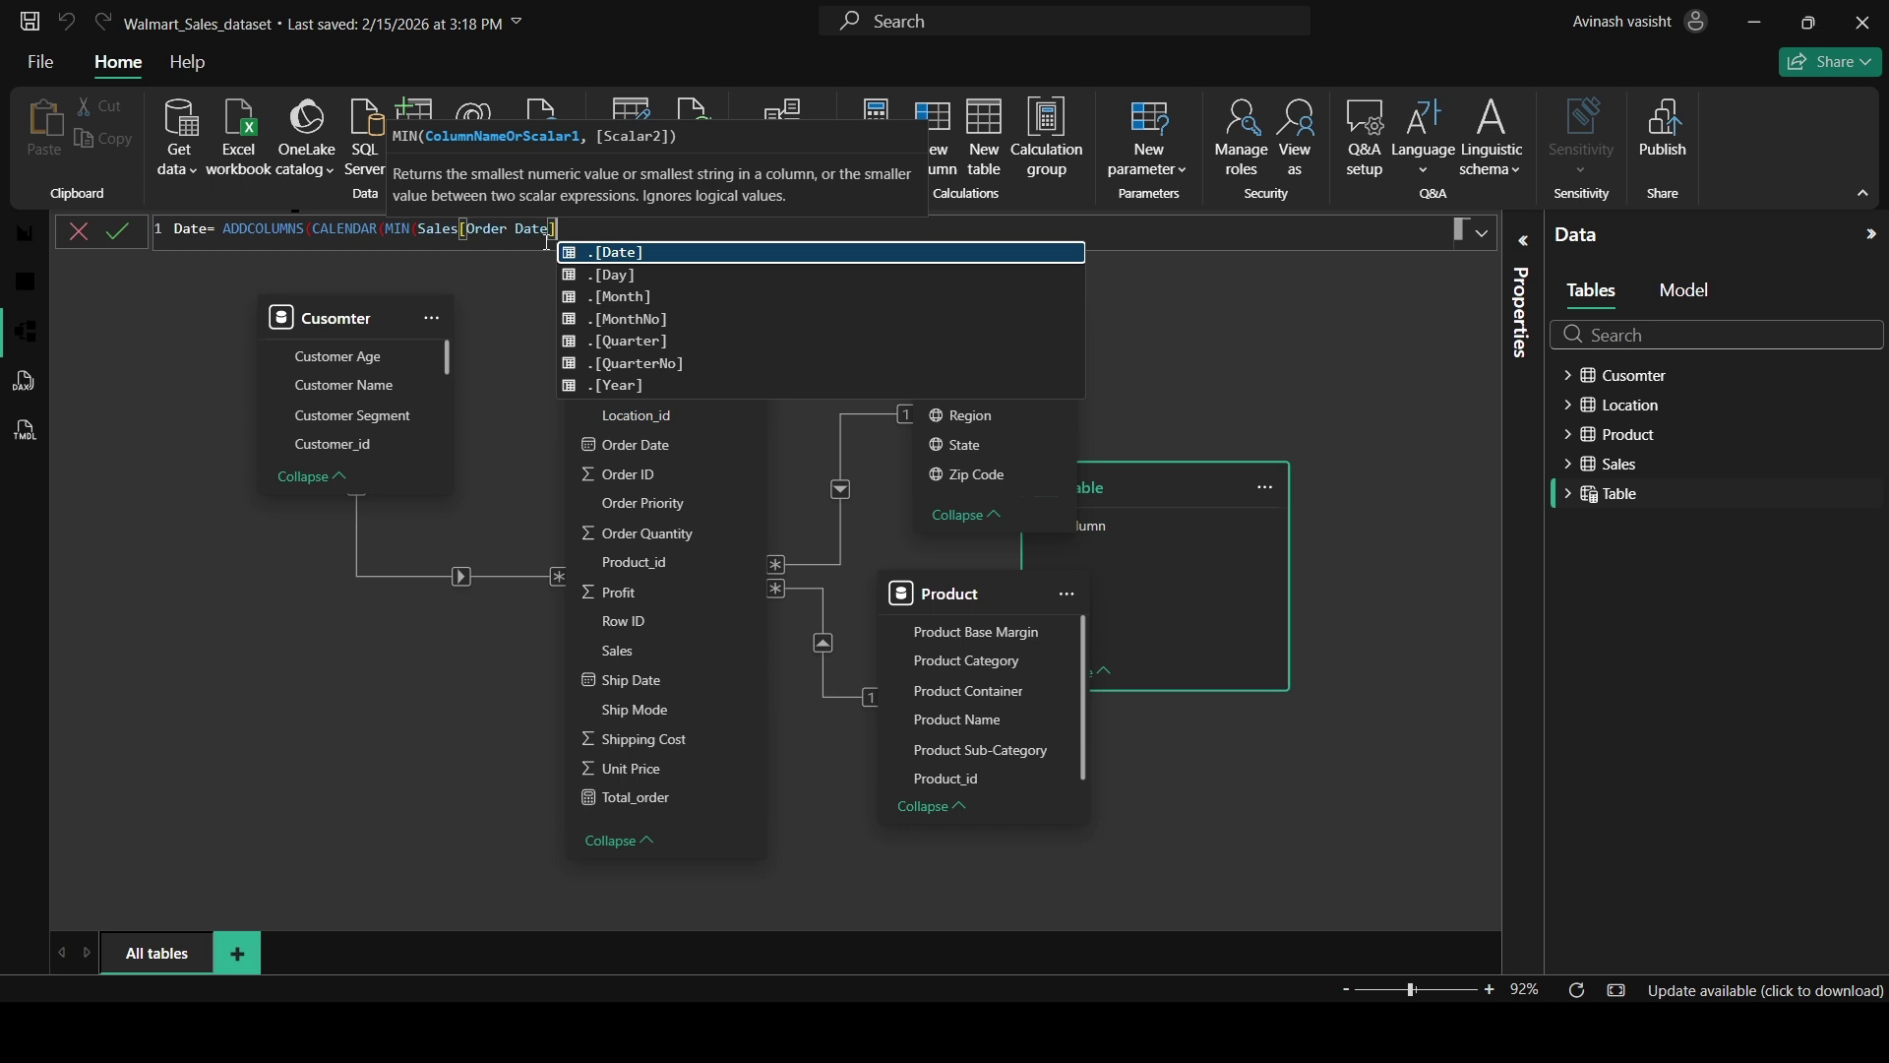
pyautogui.write('),')
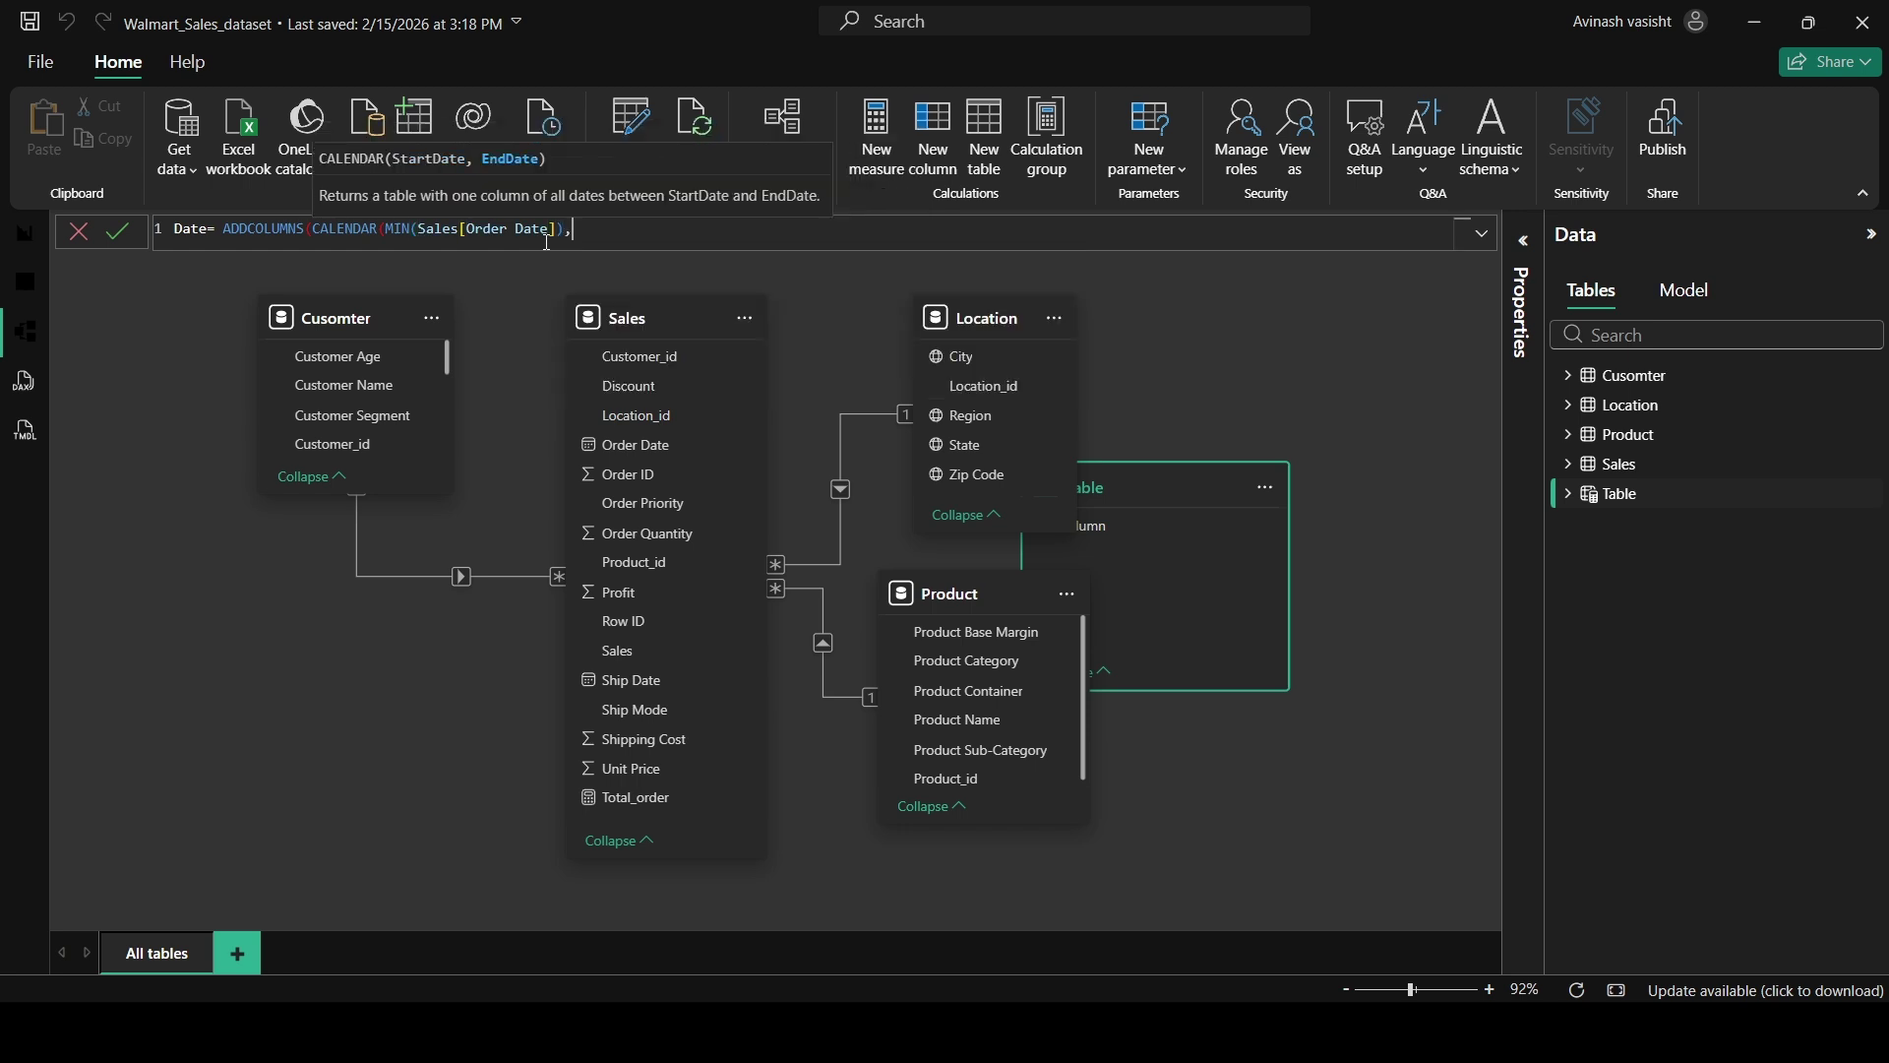
# Set the CALENDAR end date to MAX(Sales[Ship Date]), close the function and continue the formula on a new line.
pyautogui.write('max')
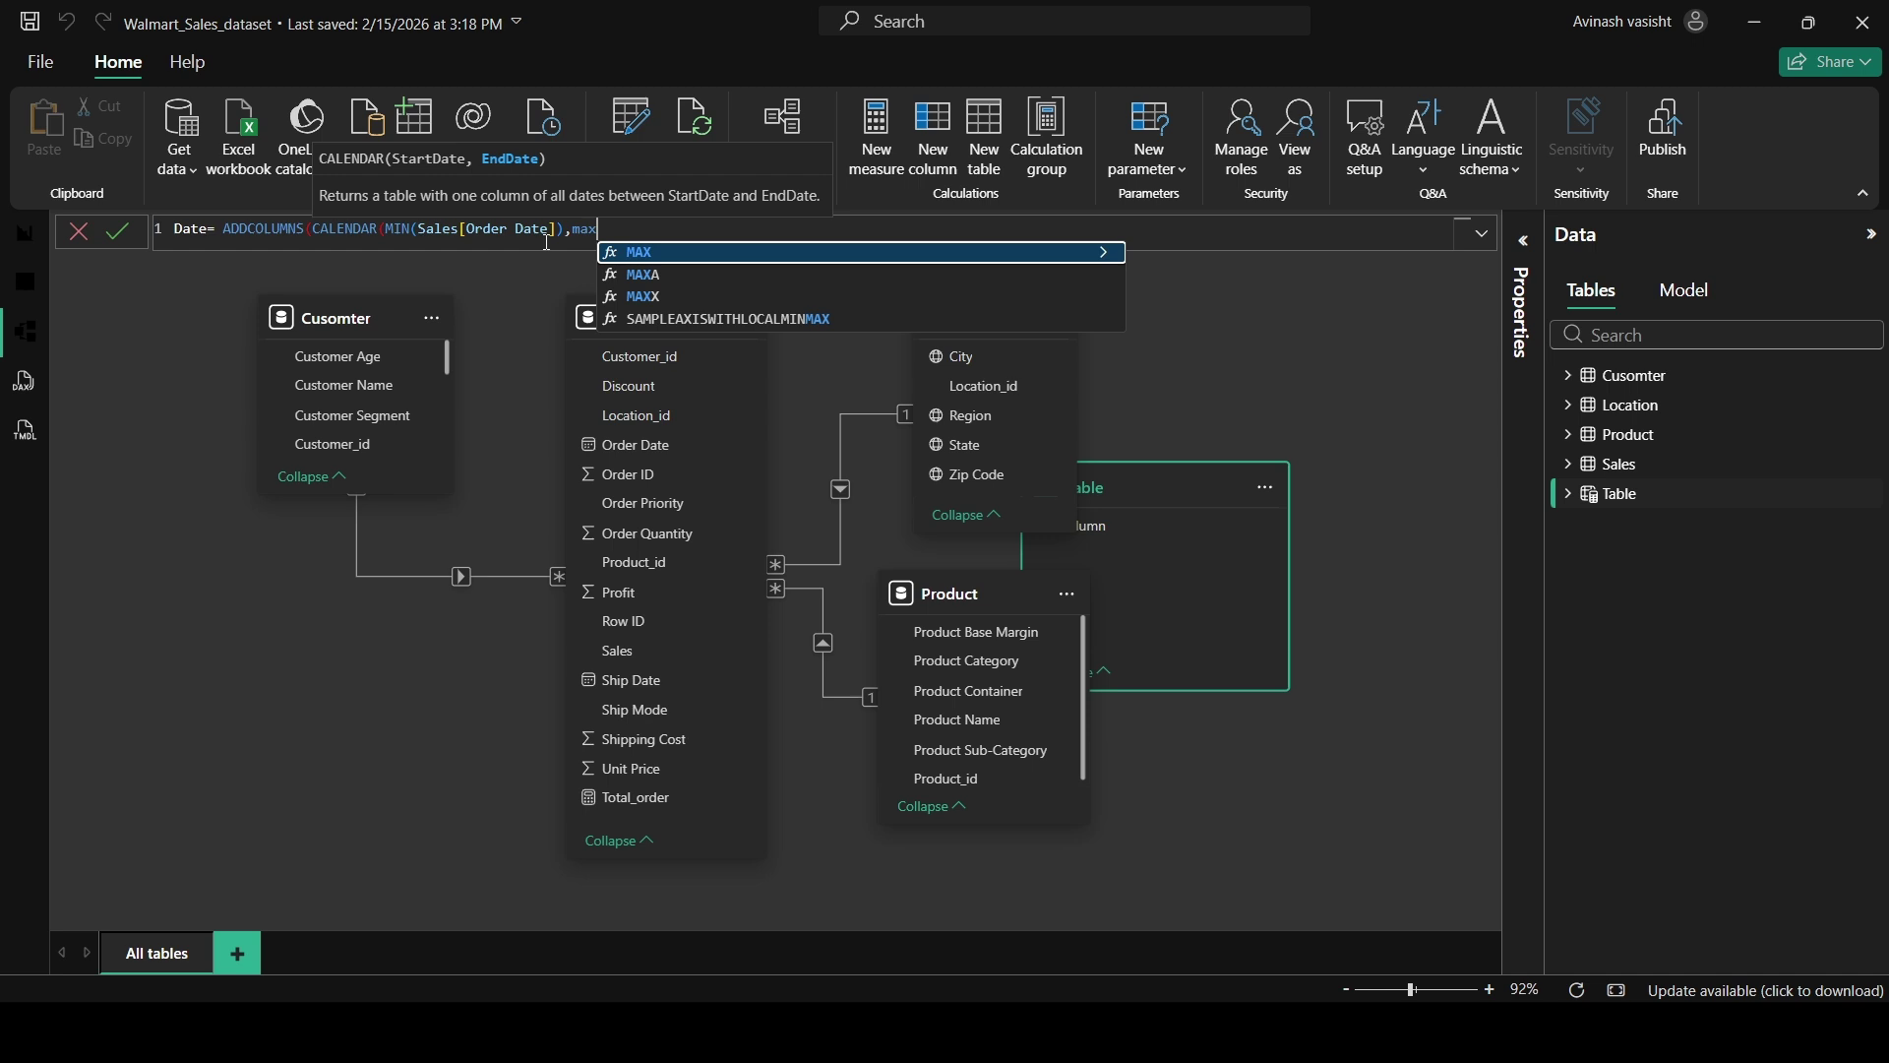
pyautogui.press('Tab')
pyautogui.write('ship')
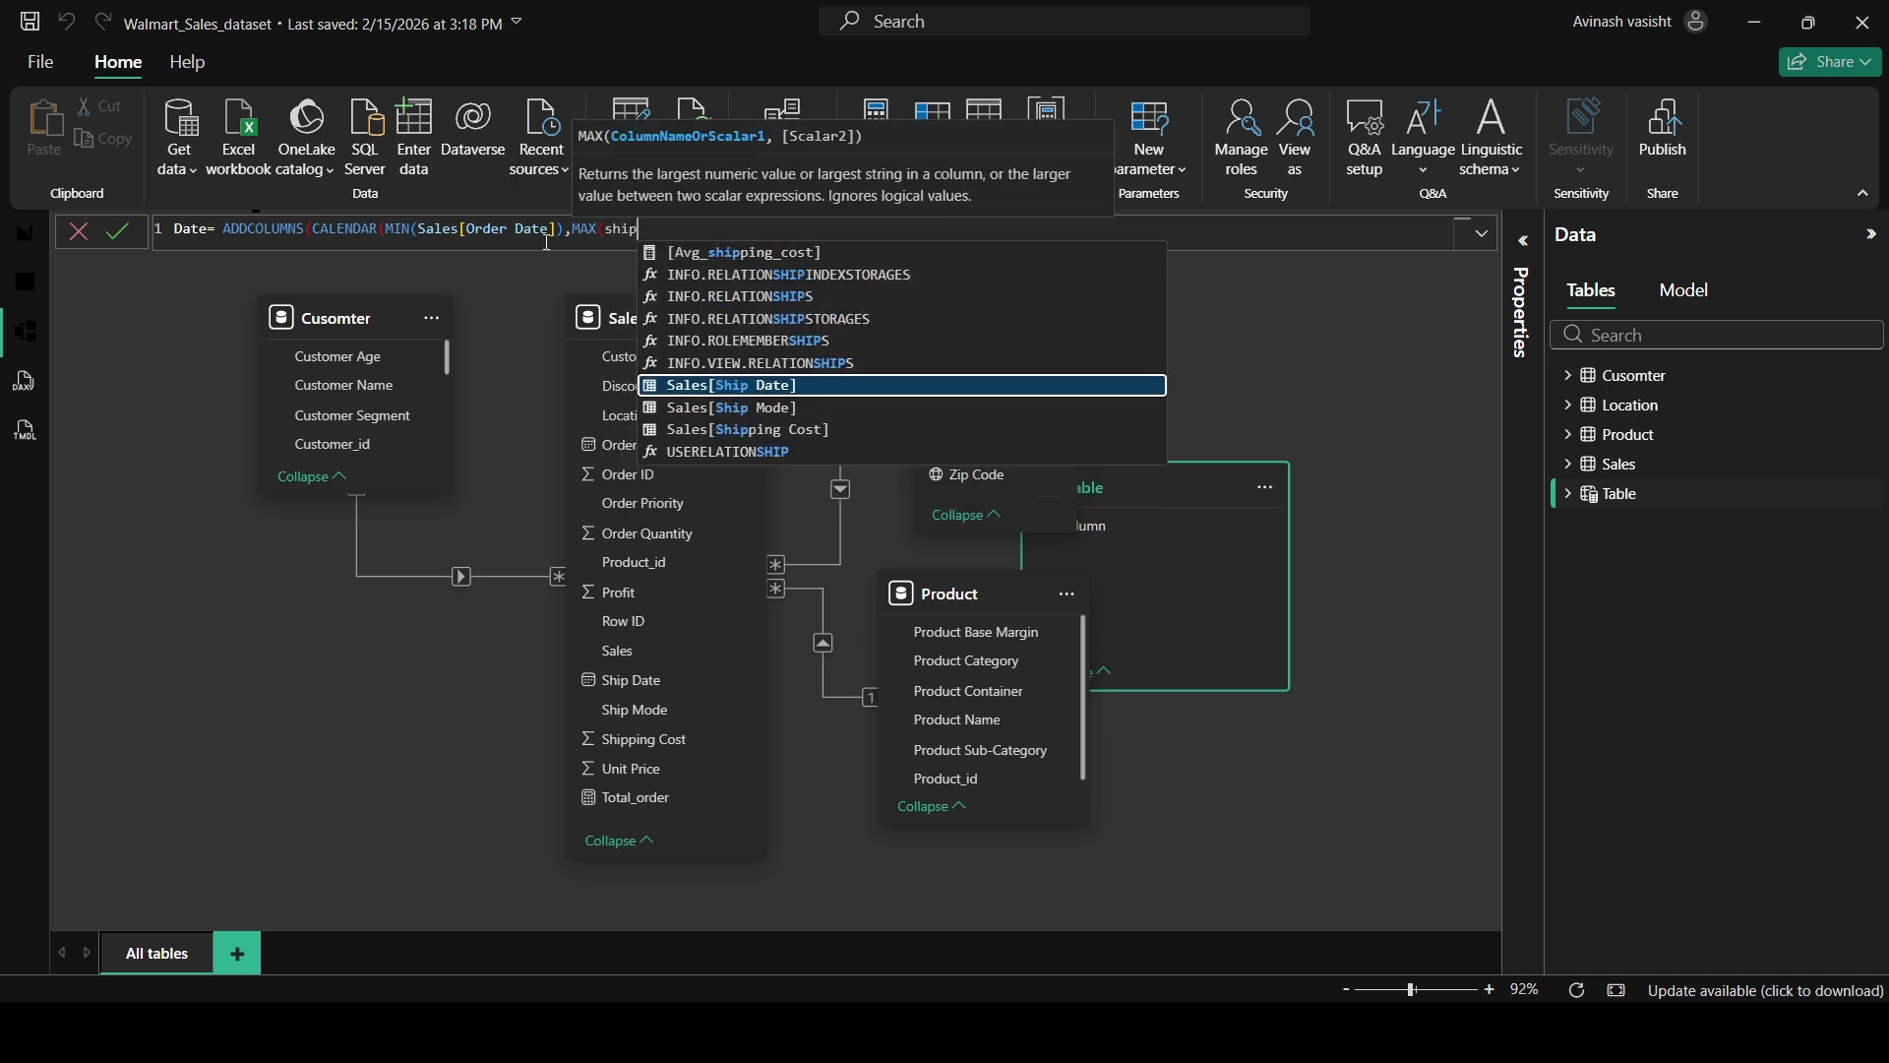
pyautogui.press('Tab')
pyautogui.write(')')
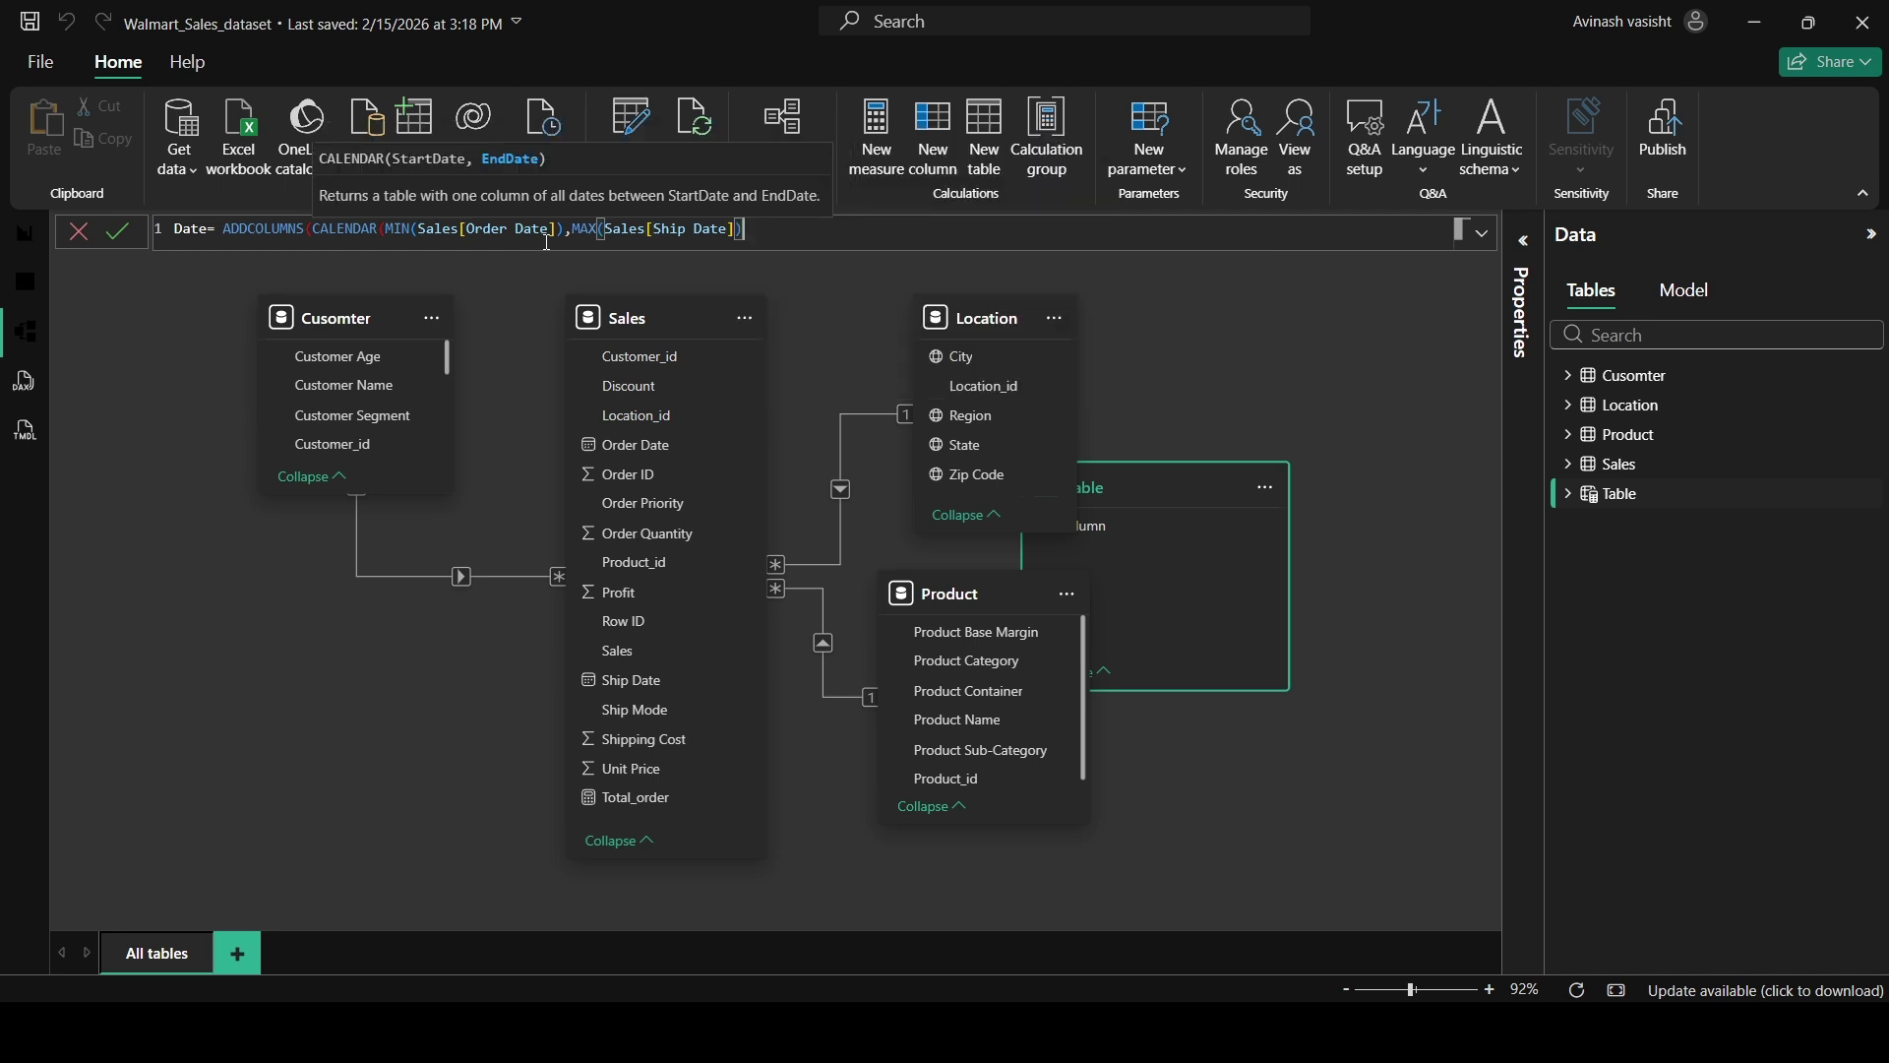
pyautogui.write(')')
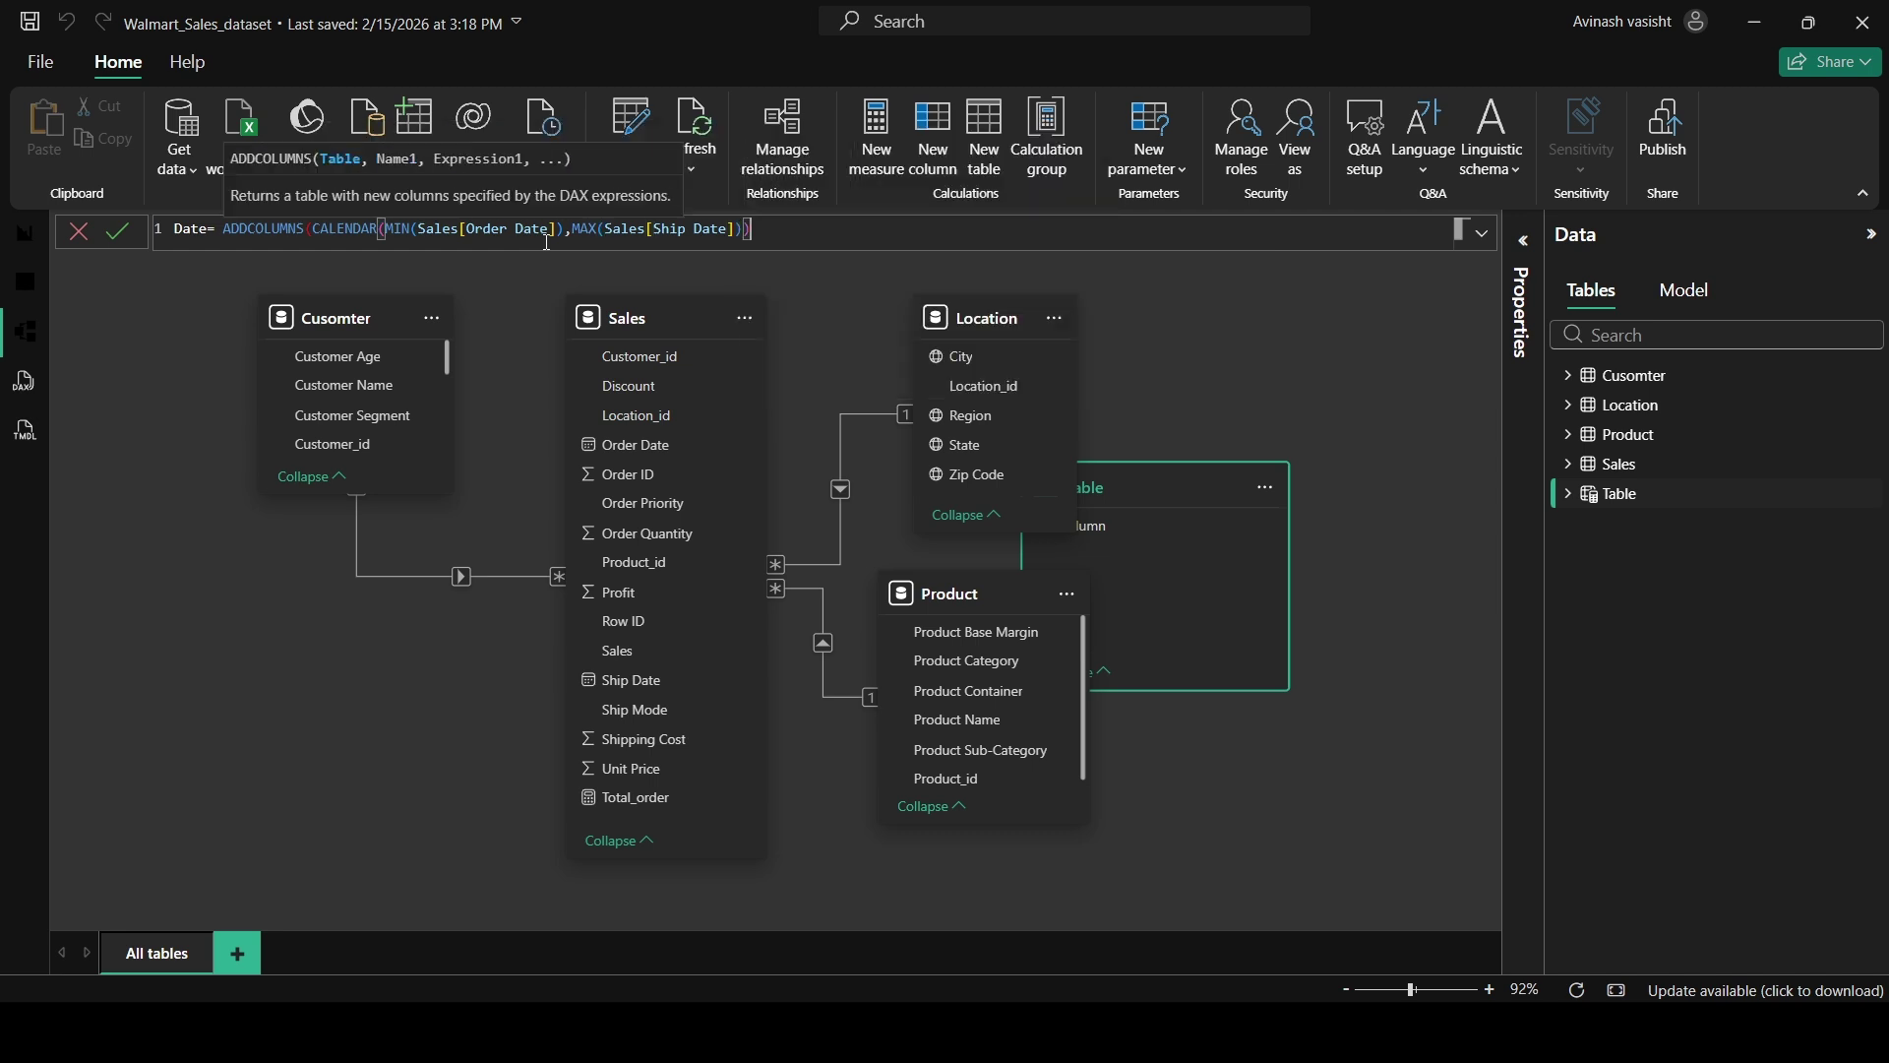
pyautogui.write(',')
pyautogui.hotkey('shift', 'Return')
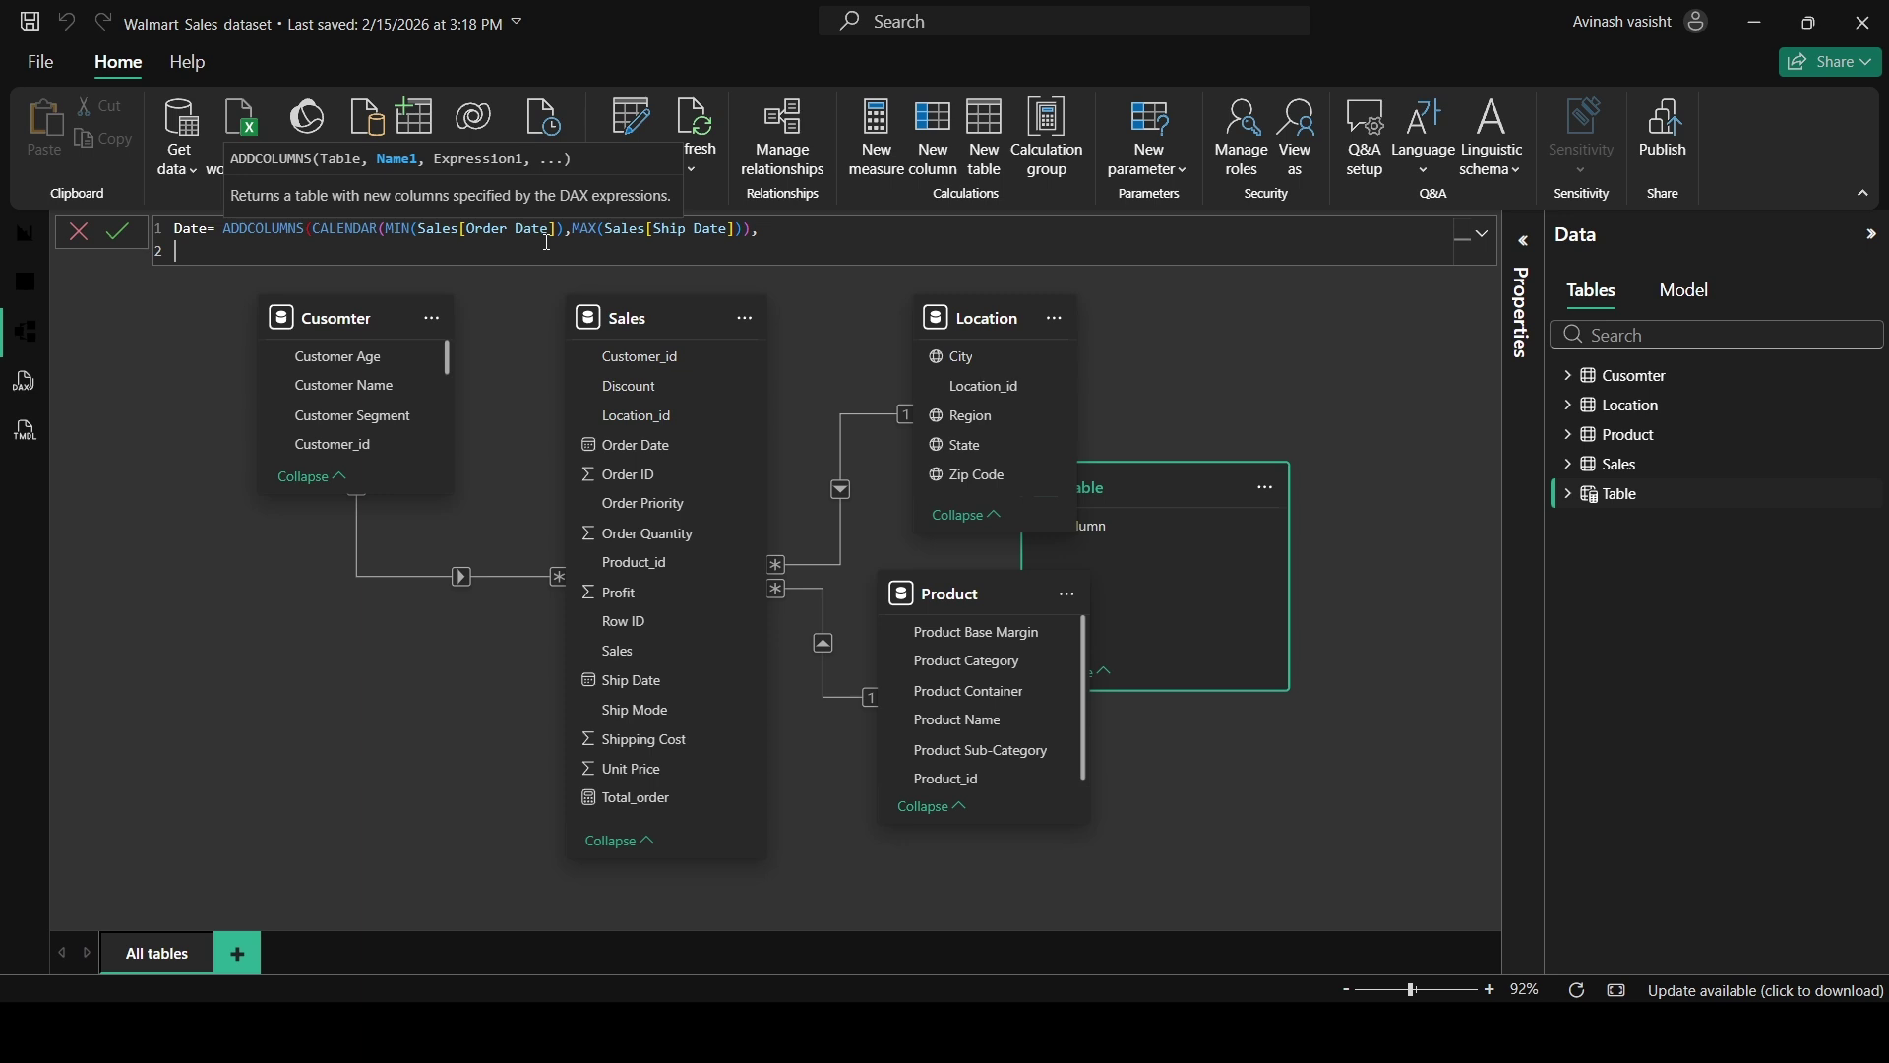
# Add a "Year" column to the Date table formula, defined as YEAR([Date]), followed by a new line.
pyautogui.write('"Year", YEAR ')
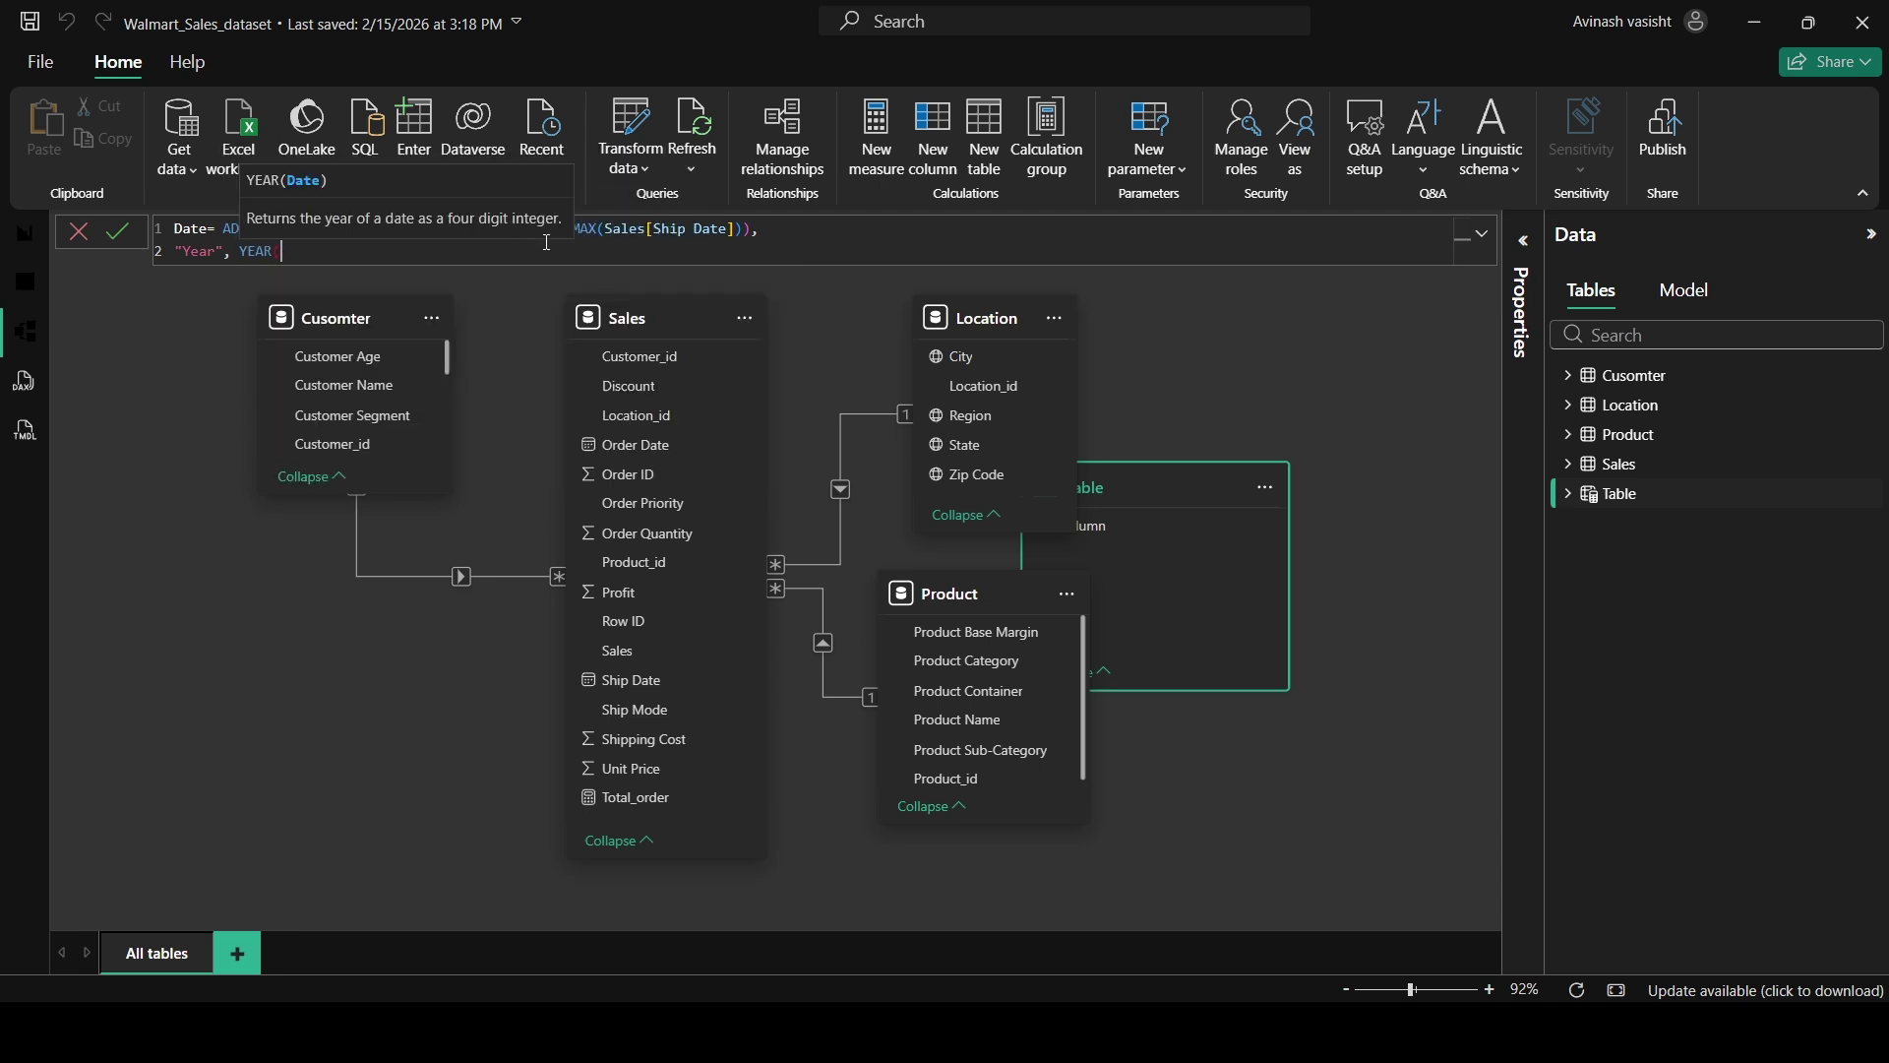
pyautogui.write('da')
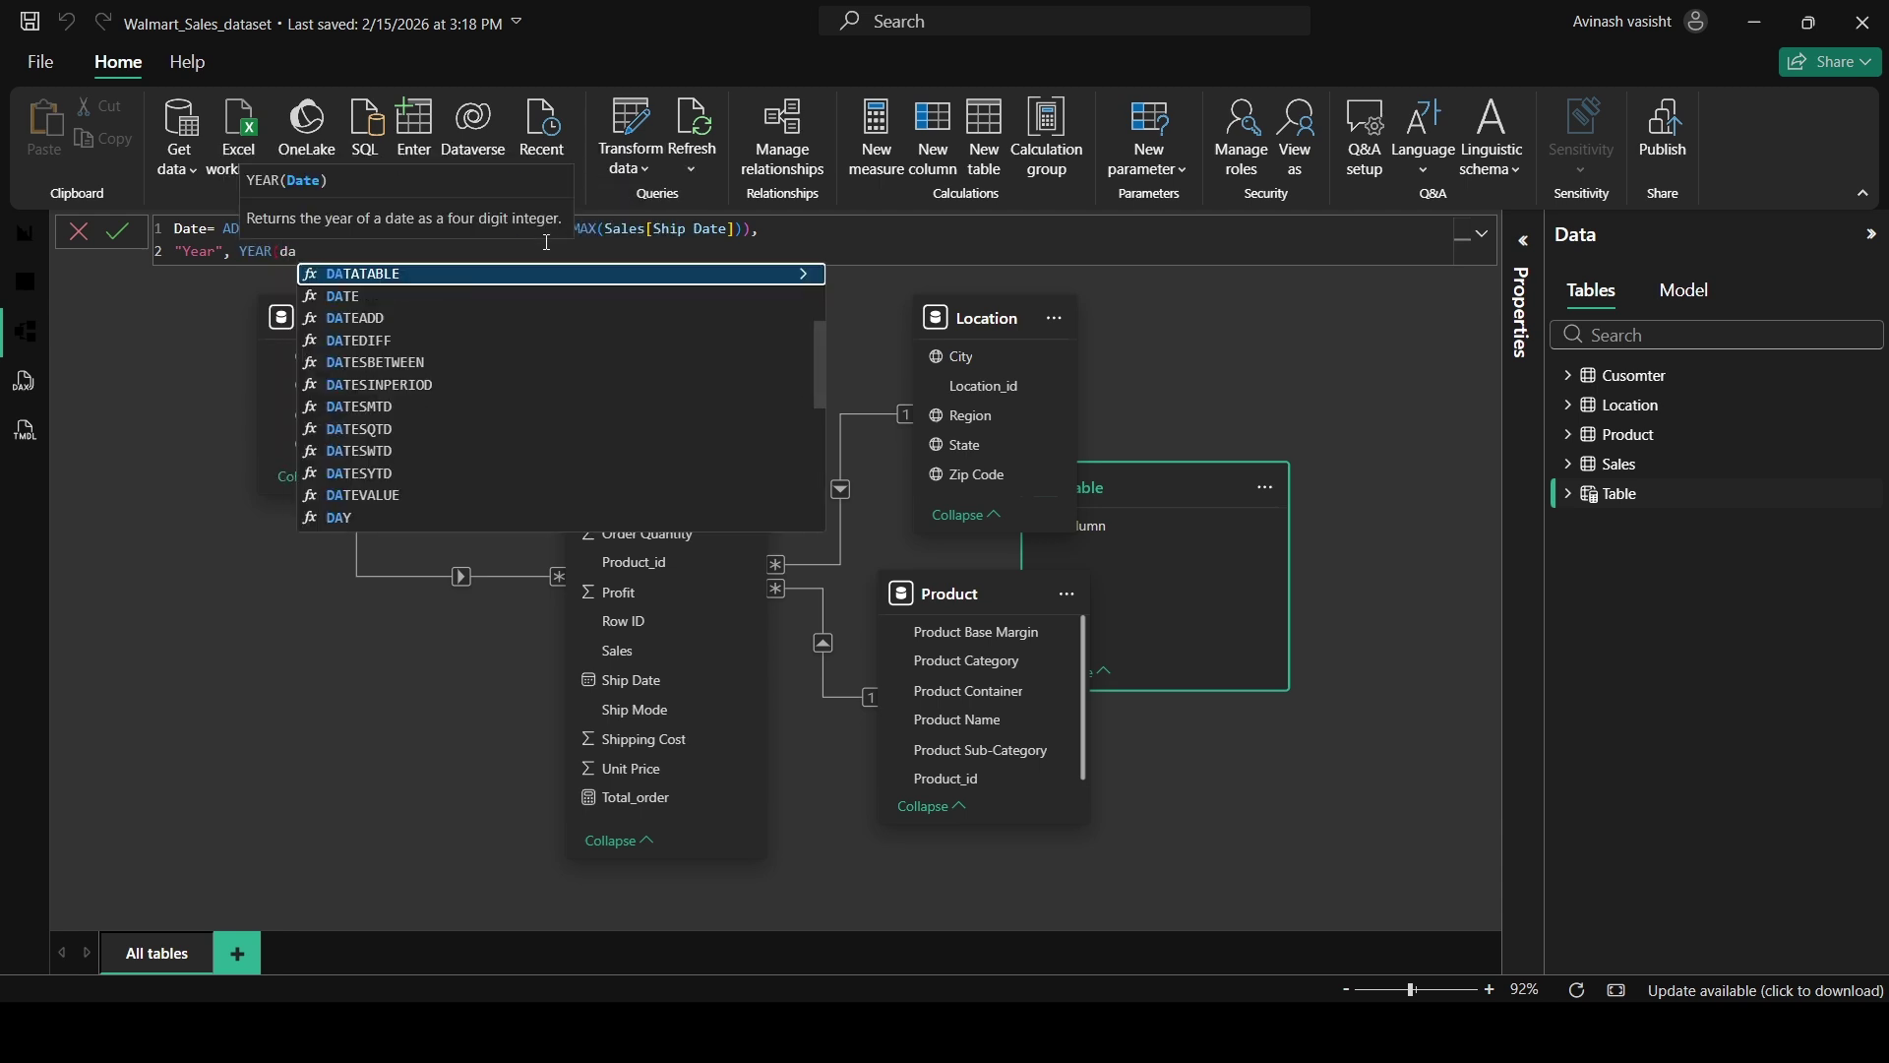
pyautogui.write('te')
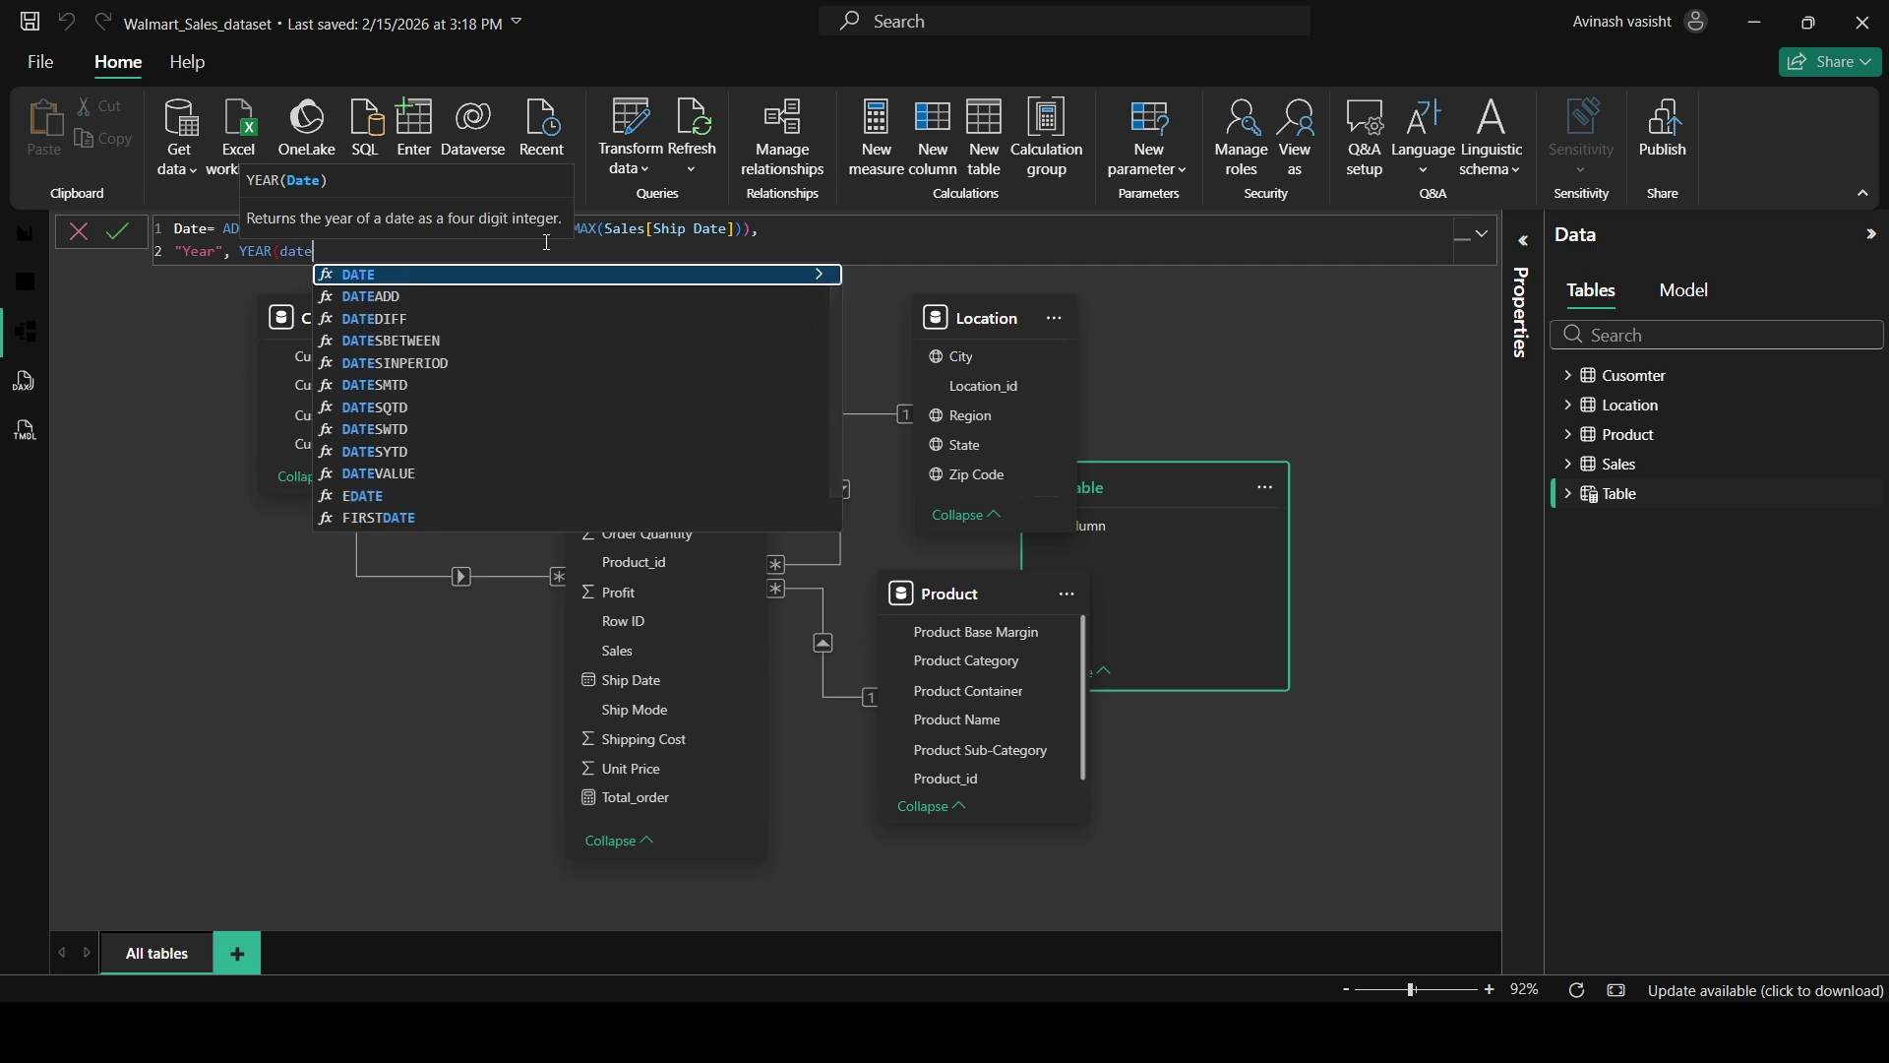
pyautogui.press('Tab')
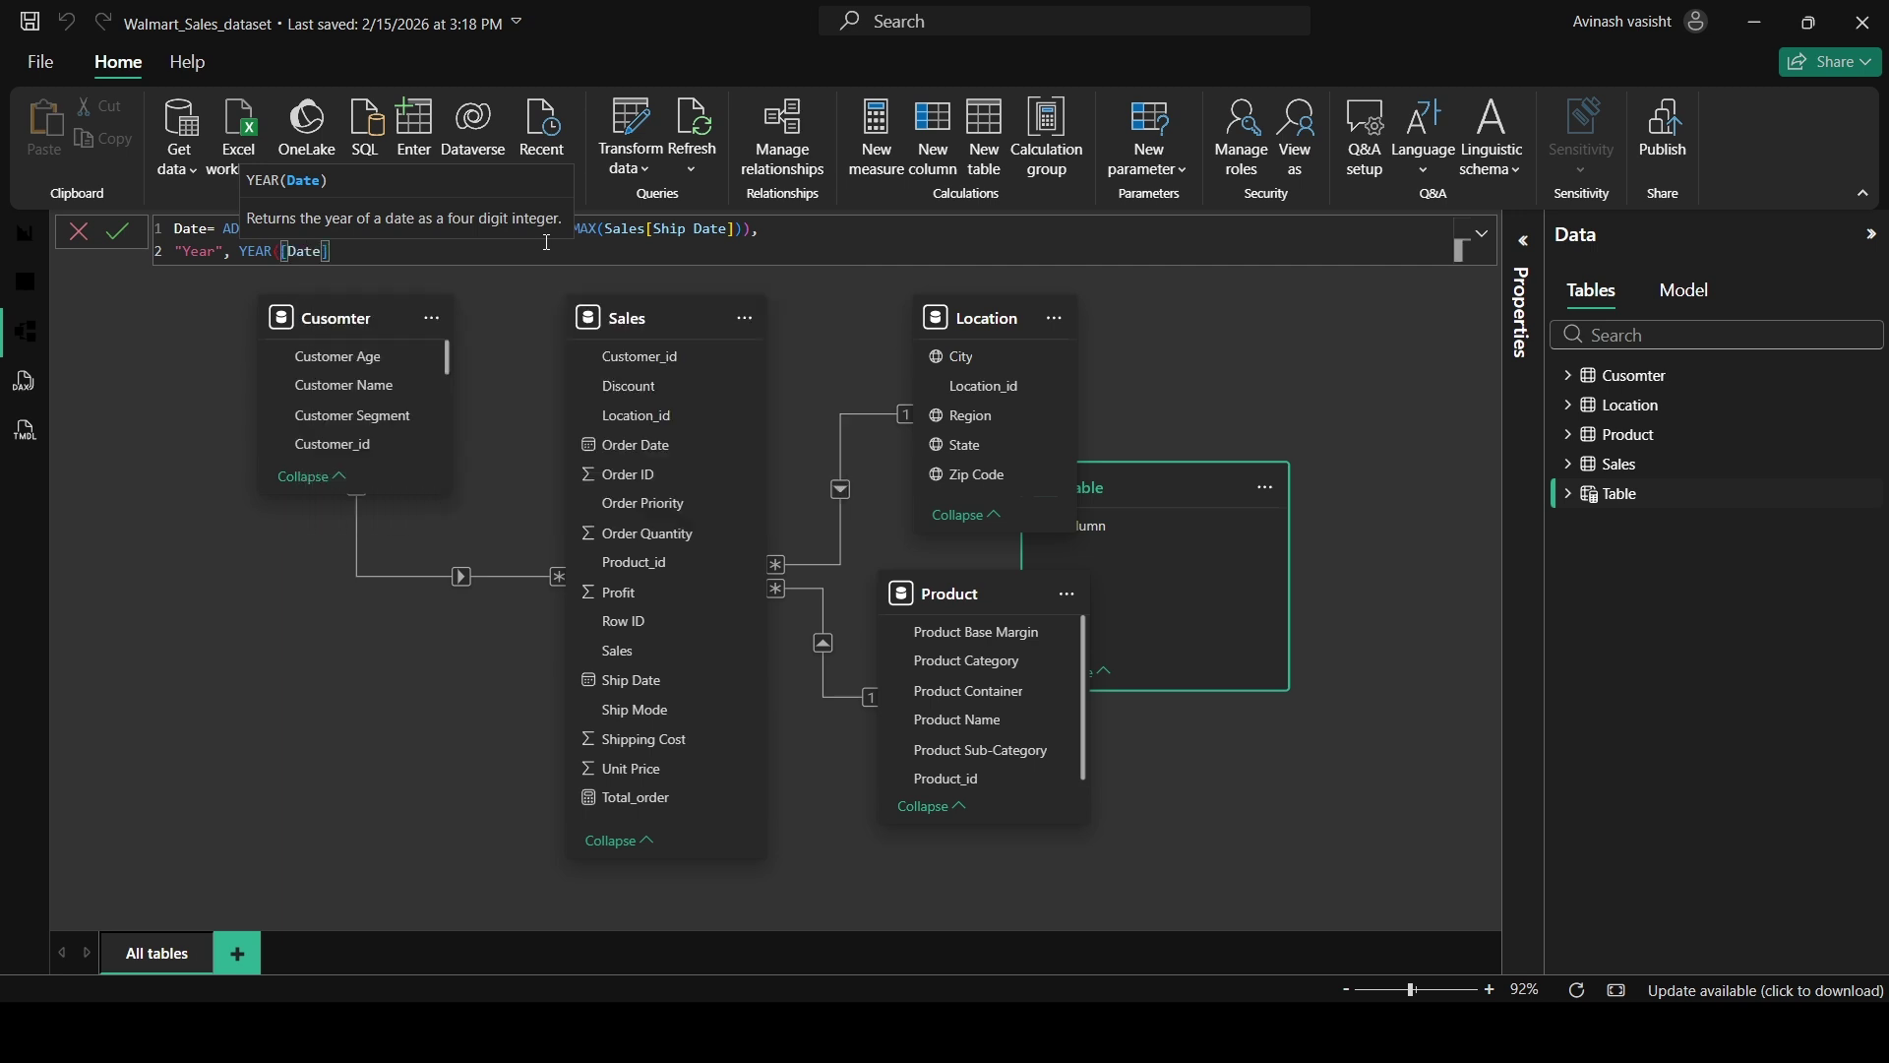
pyautogui.write(')')
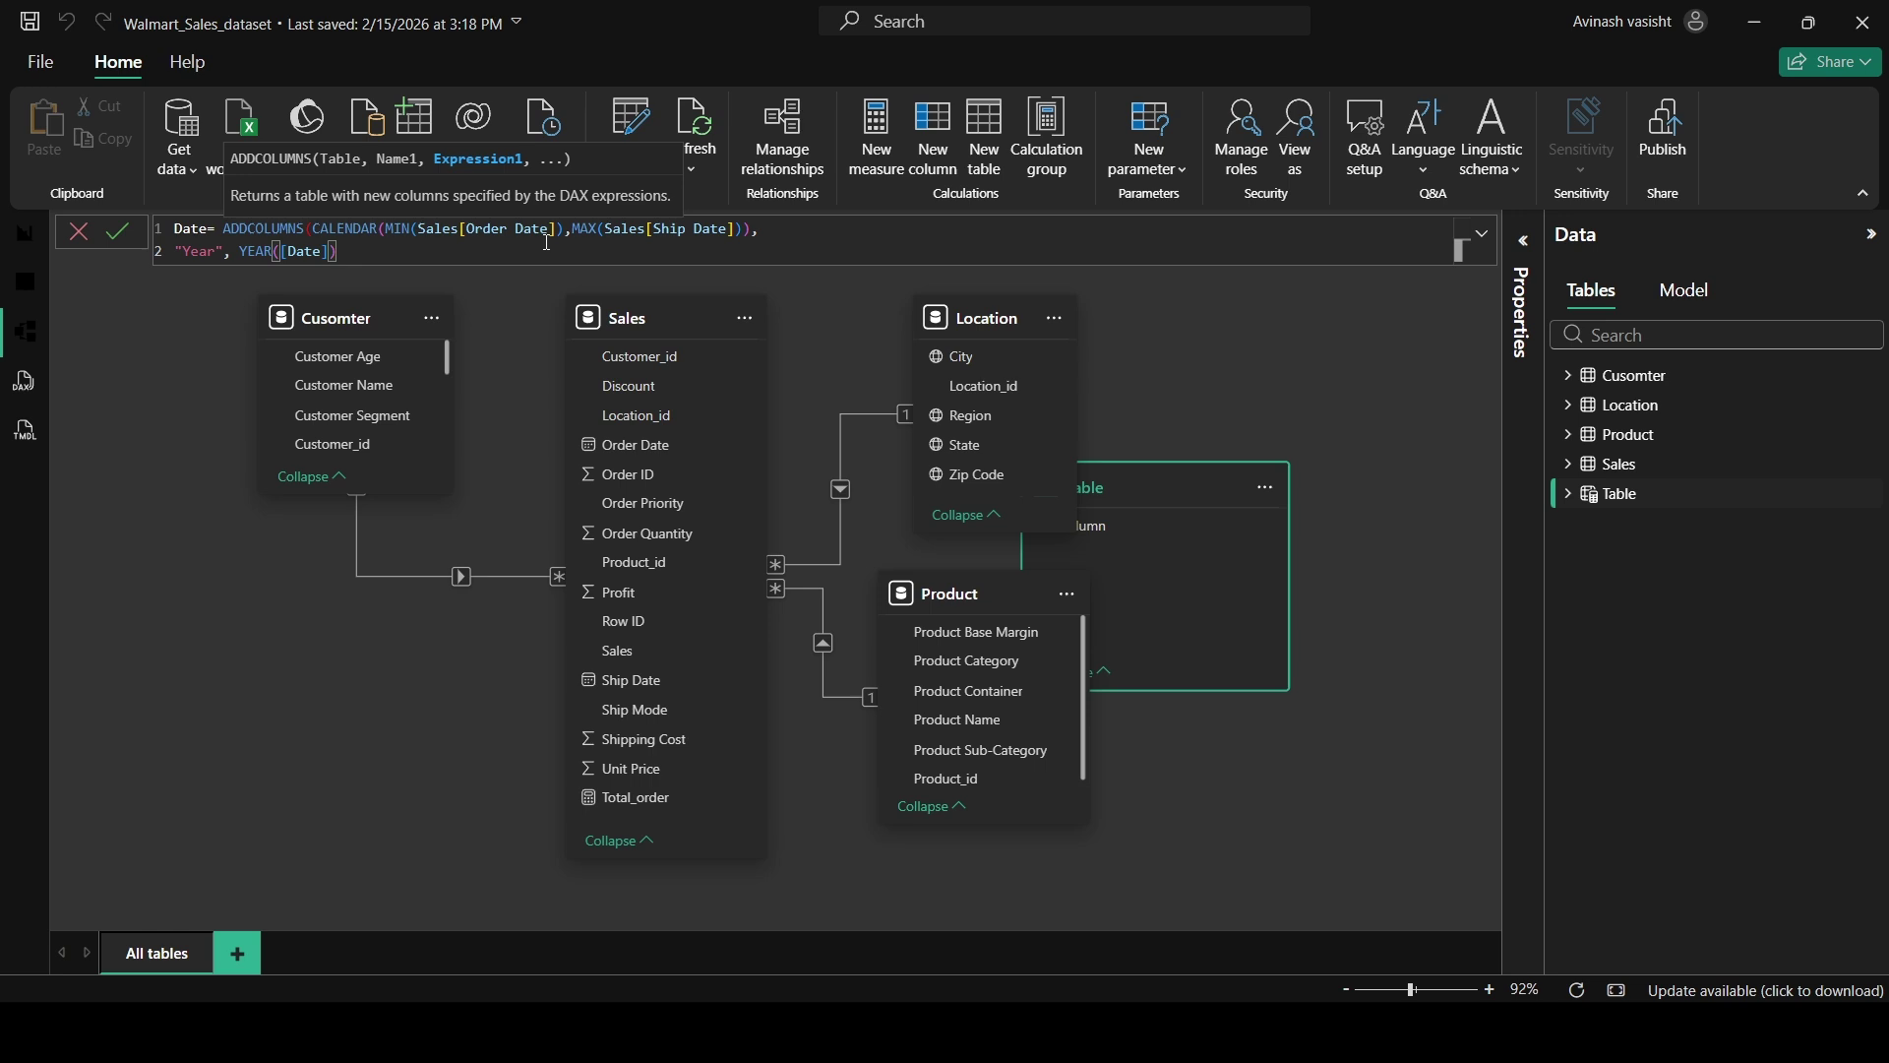
pyautogui.write(',')
pyautogui.hotkey('shift', 'Return')
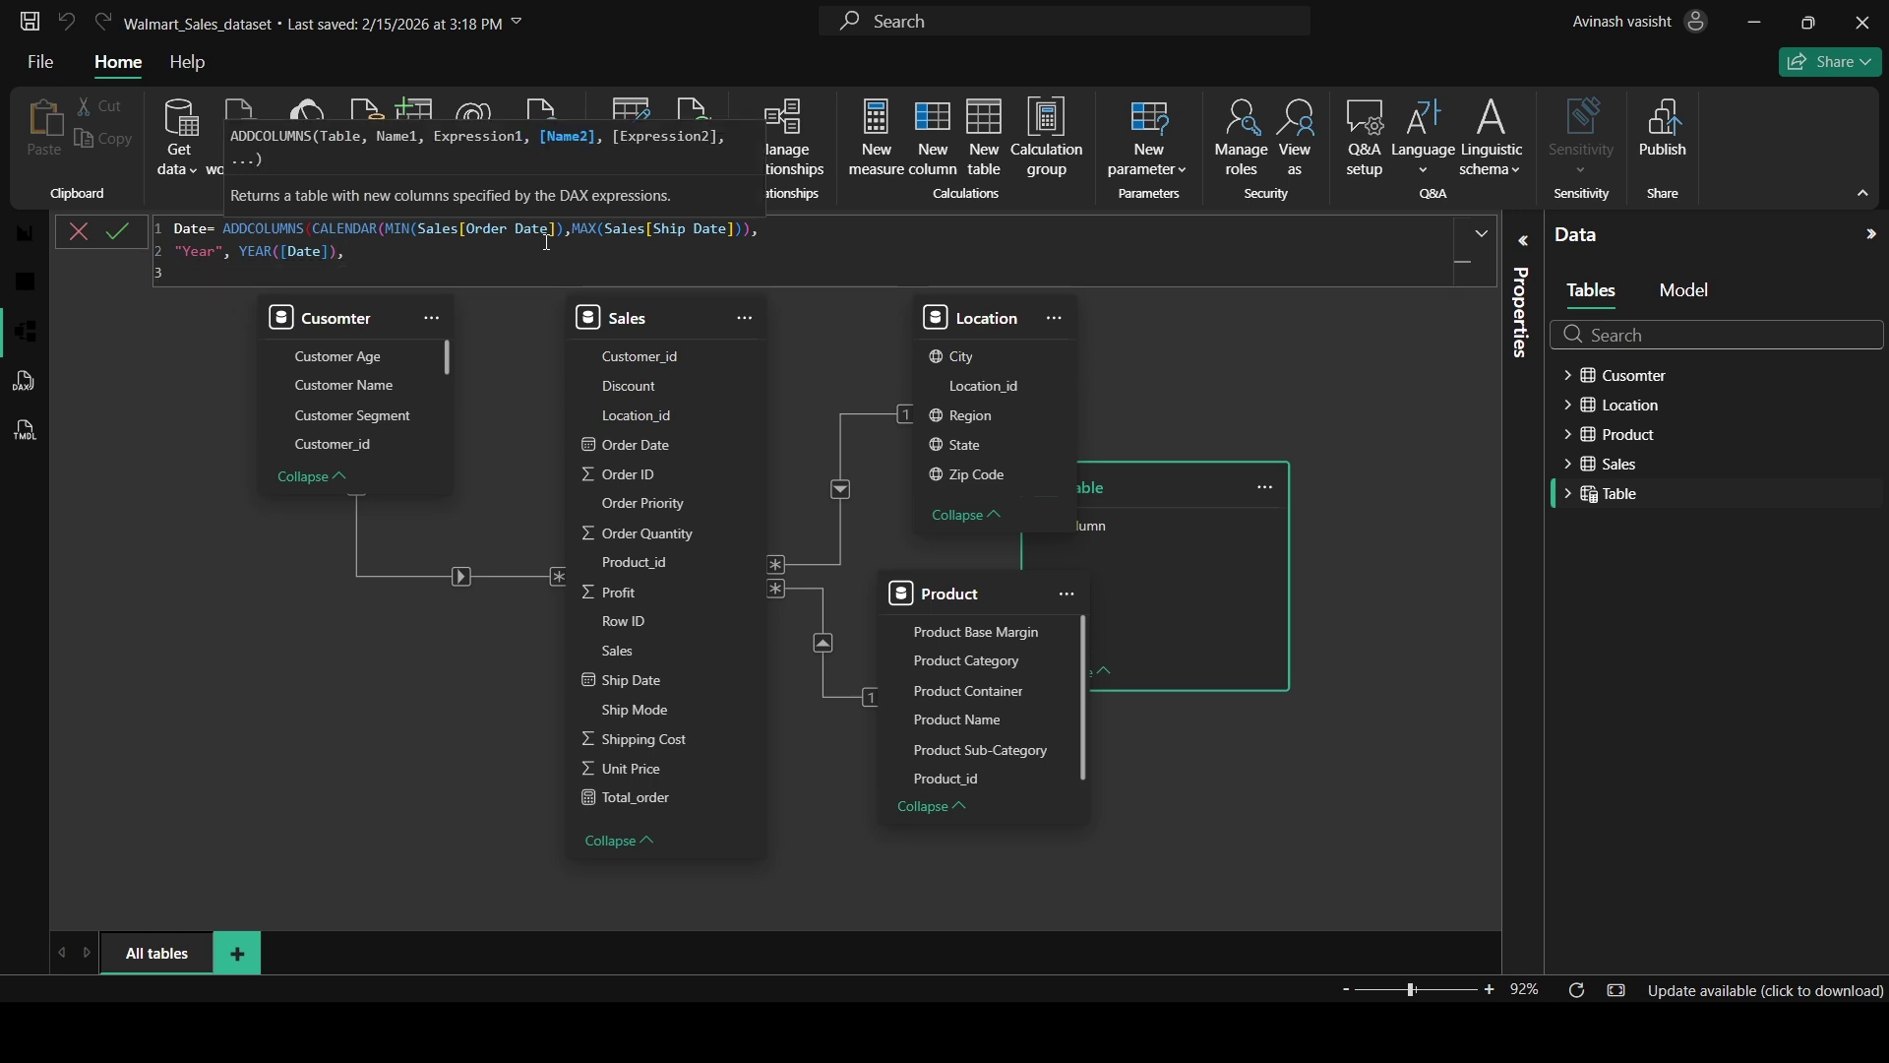
# Add a "Month" column to the Date table formula, defined as FORMAT(([Date]),"MMM"), followed by a new line.
pyautogui.write('"Month",for')
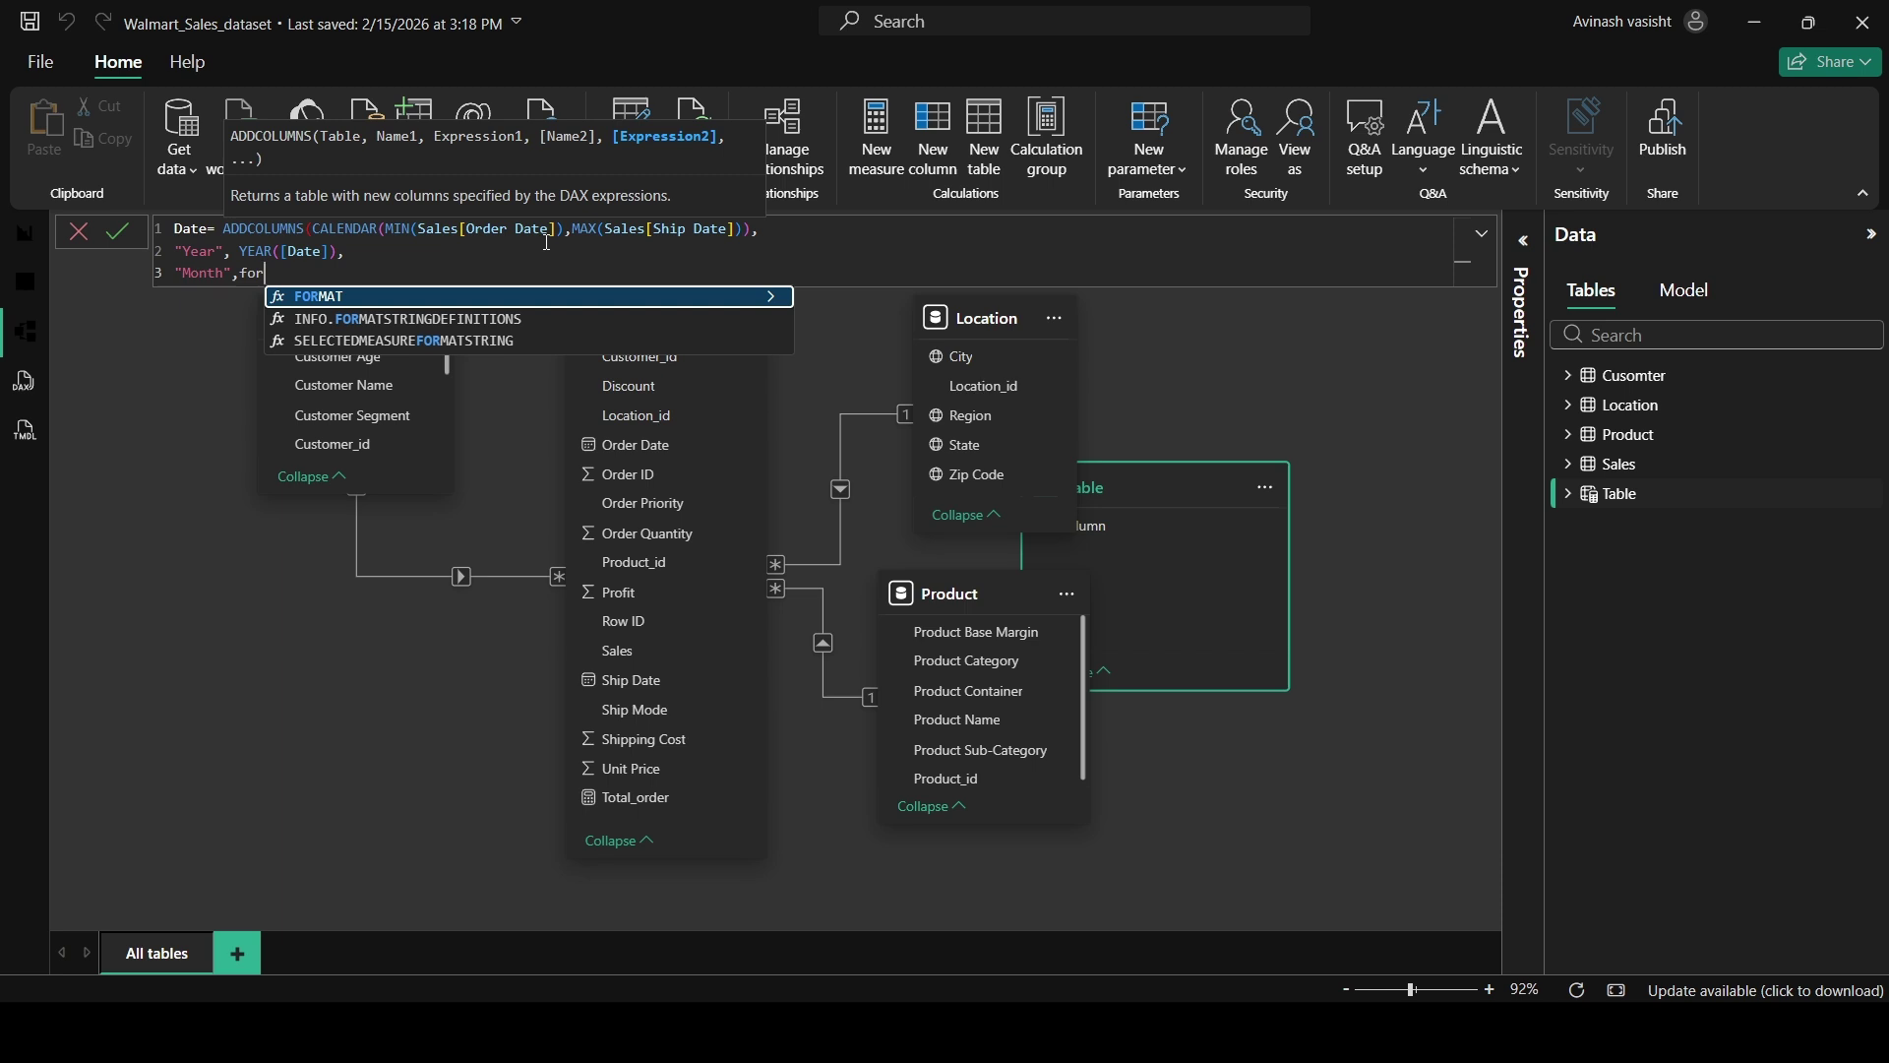
pyautogui.press('Tab')
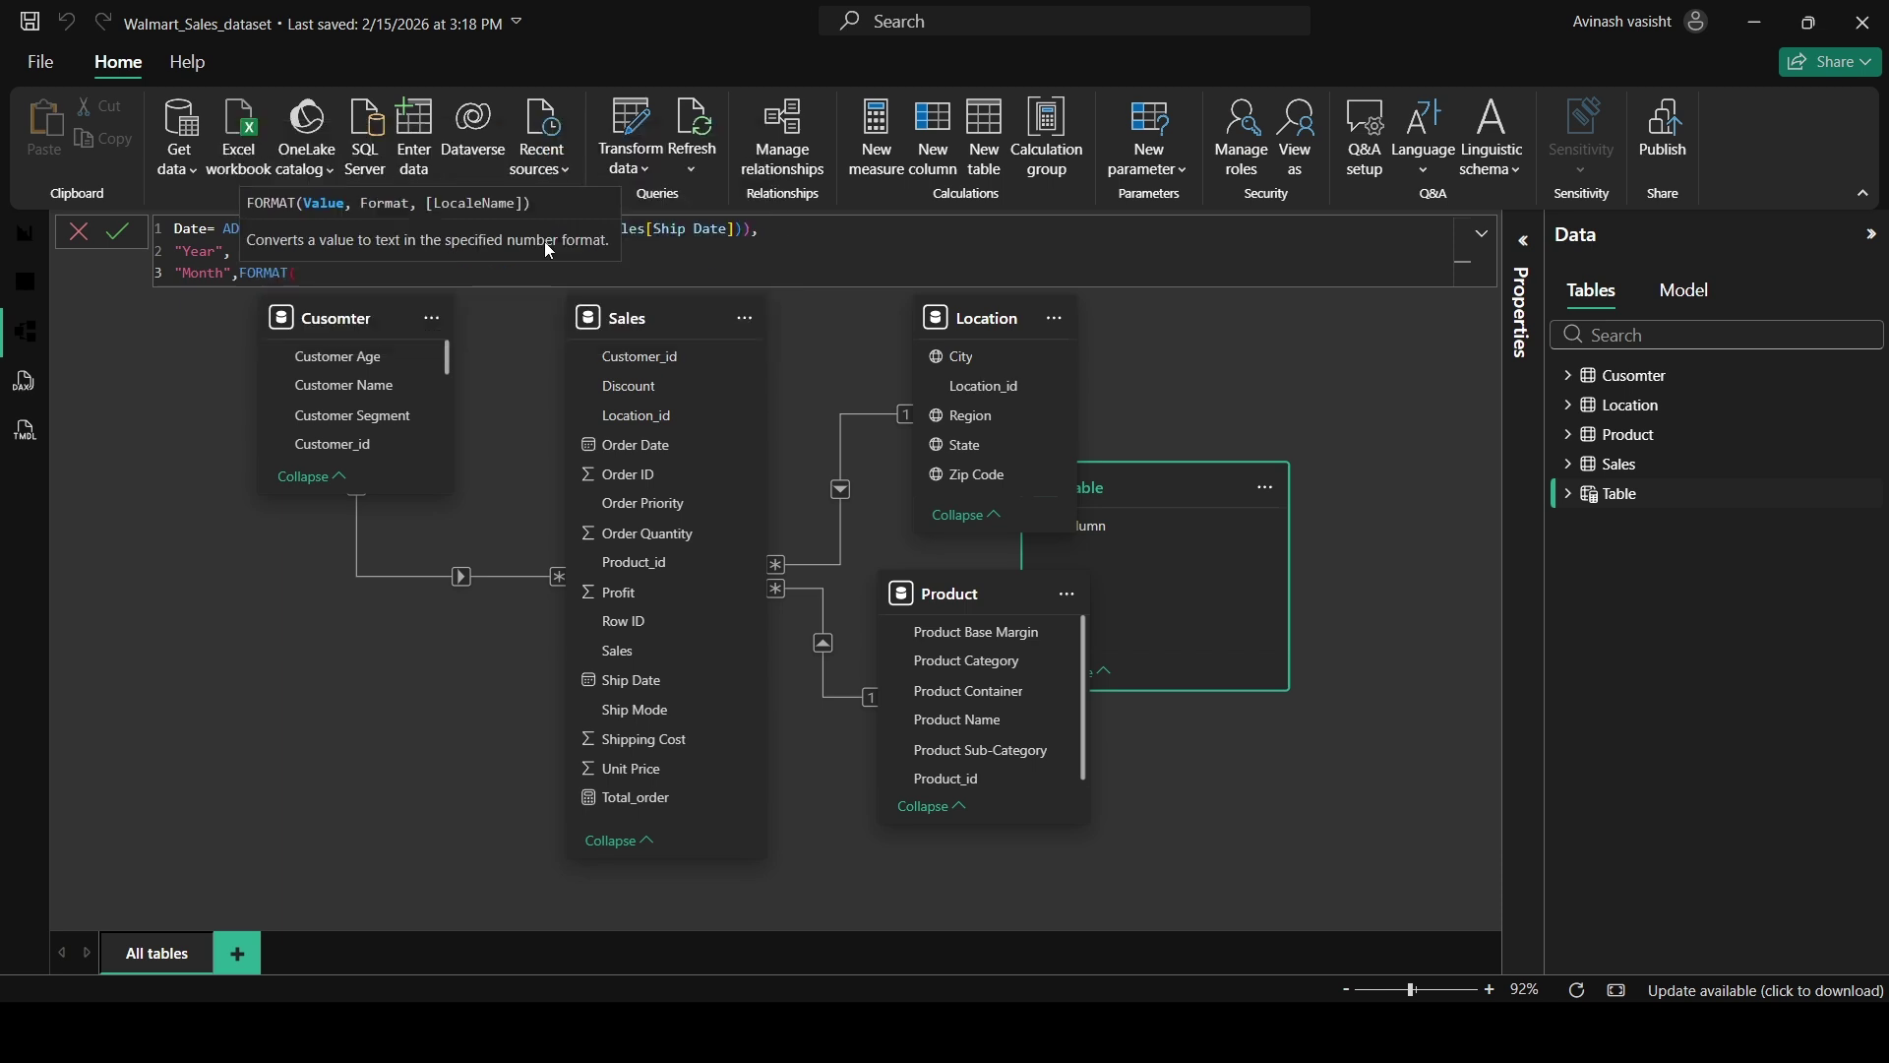
pyautogui.write('(dat')
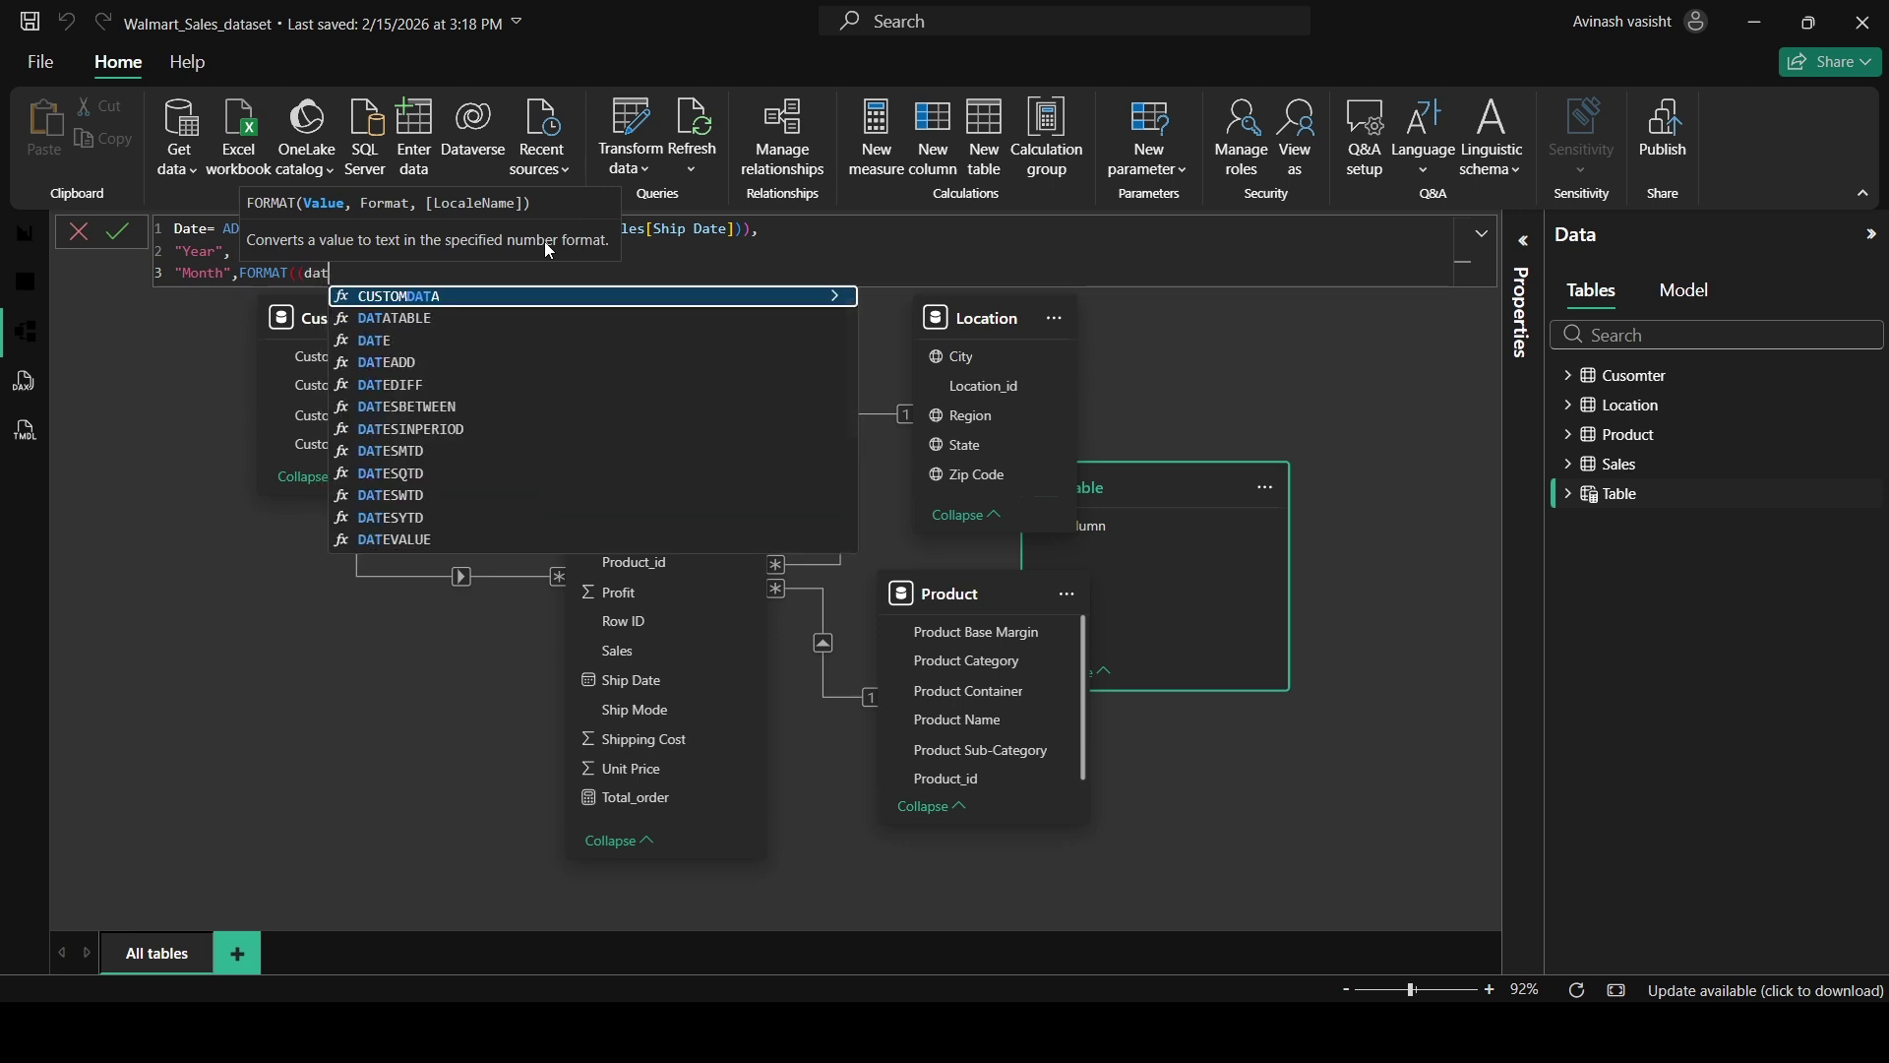
pyautogui.write('e')
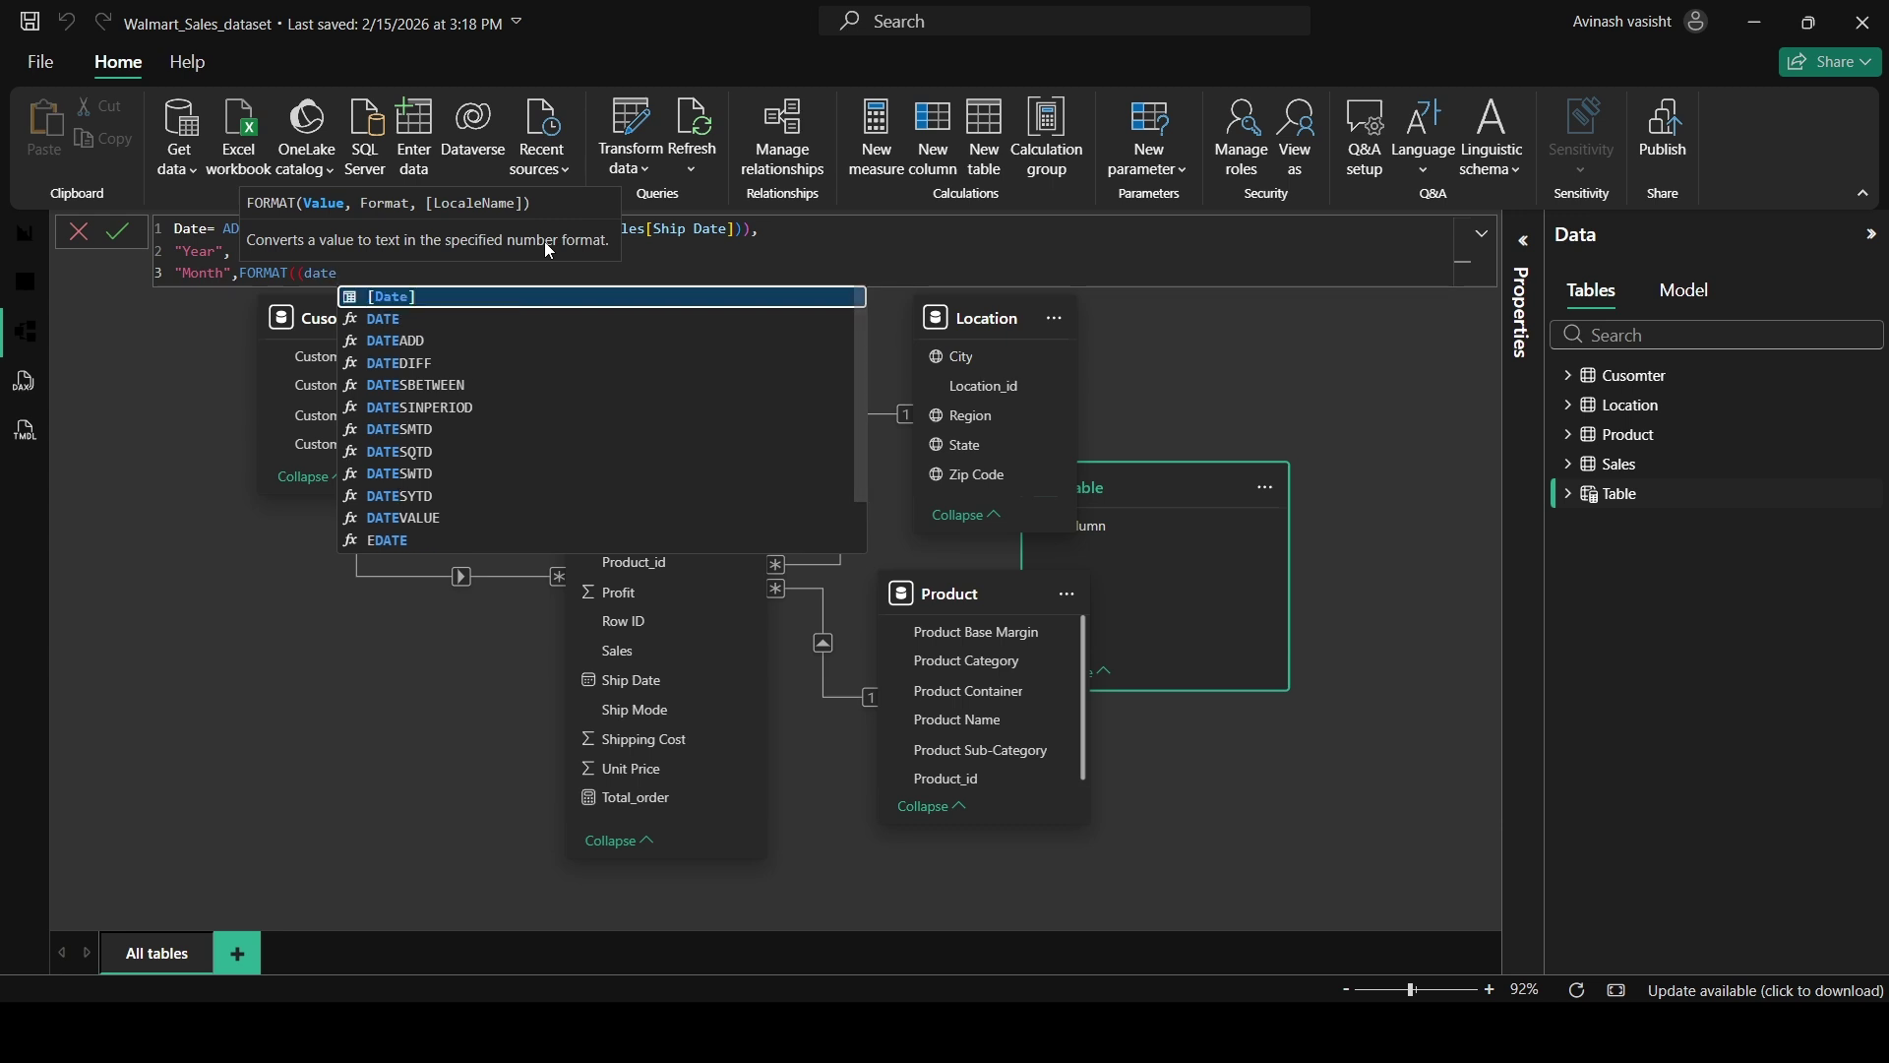
pyautogui.press('Tab')
pyautogui.write('),')
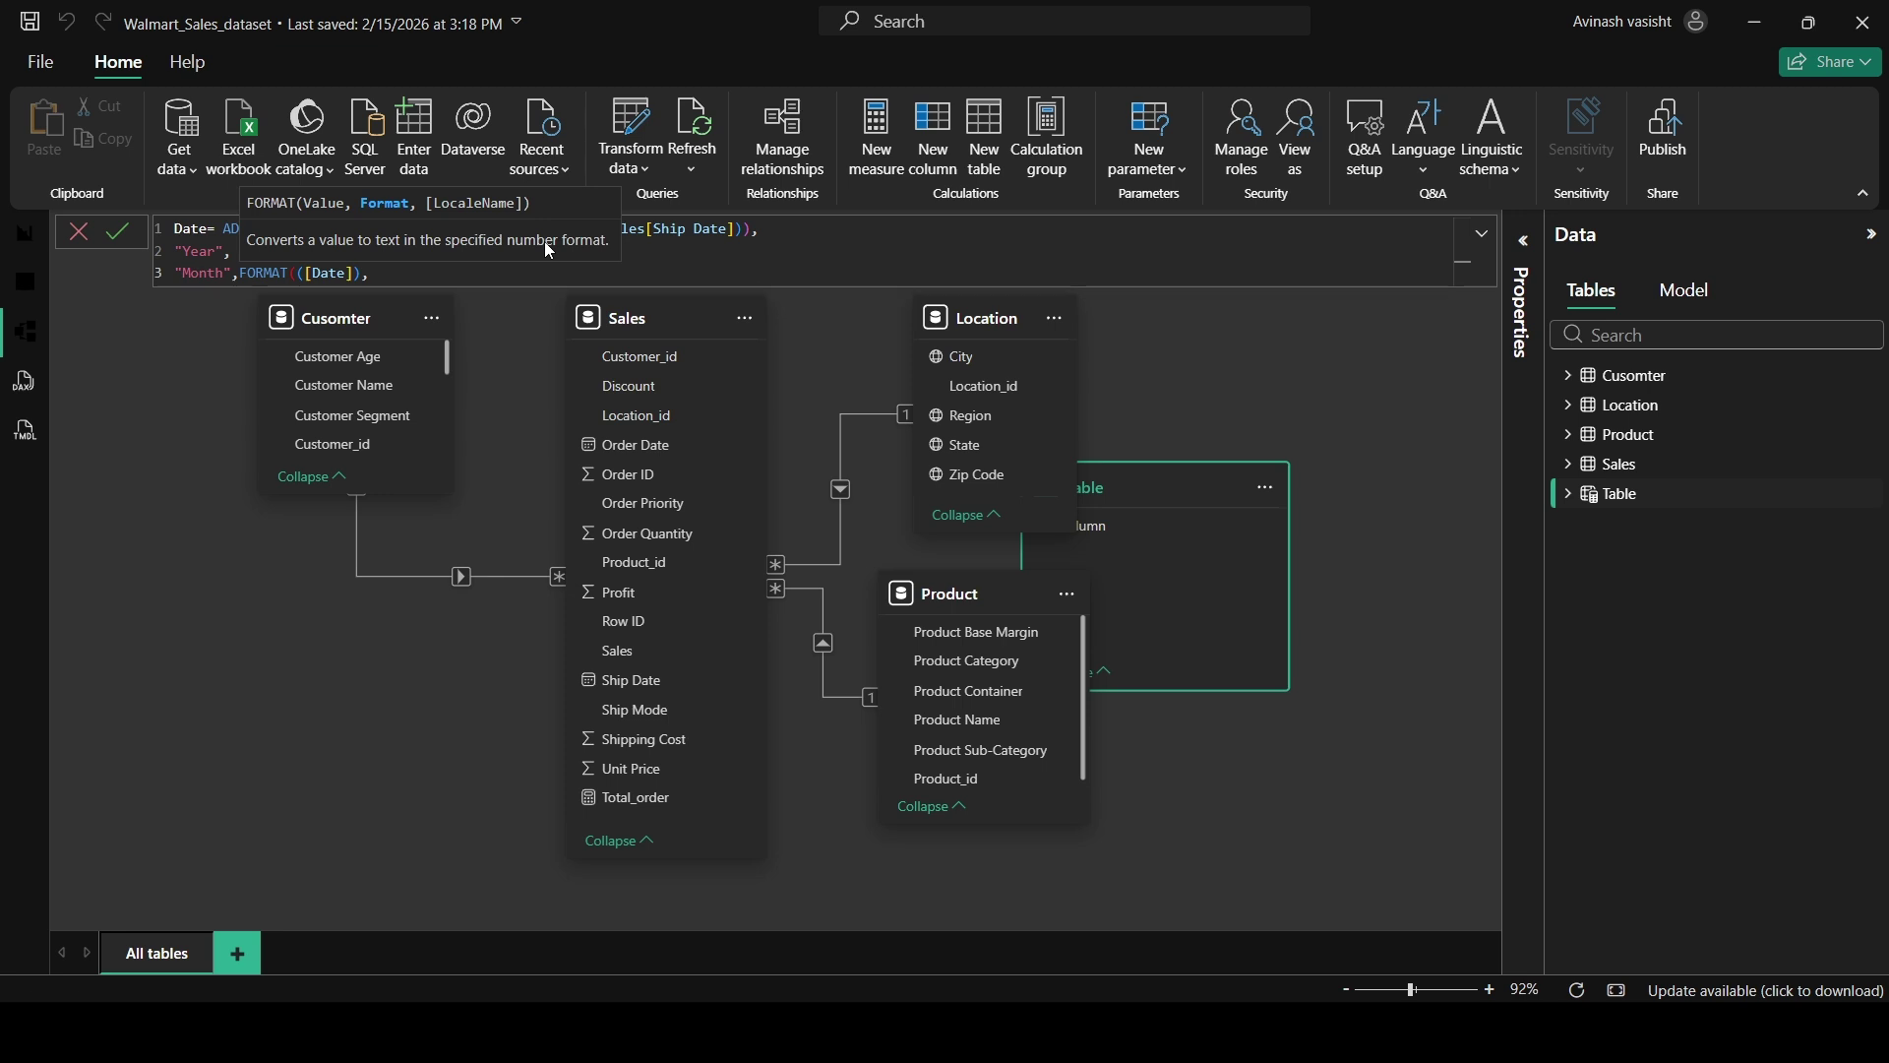
pyautogui.write('"MMM")')
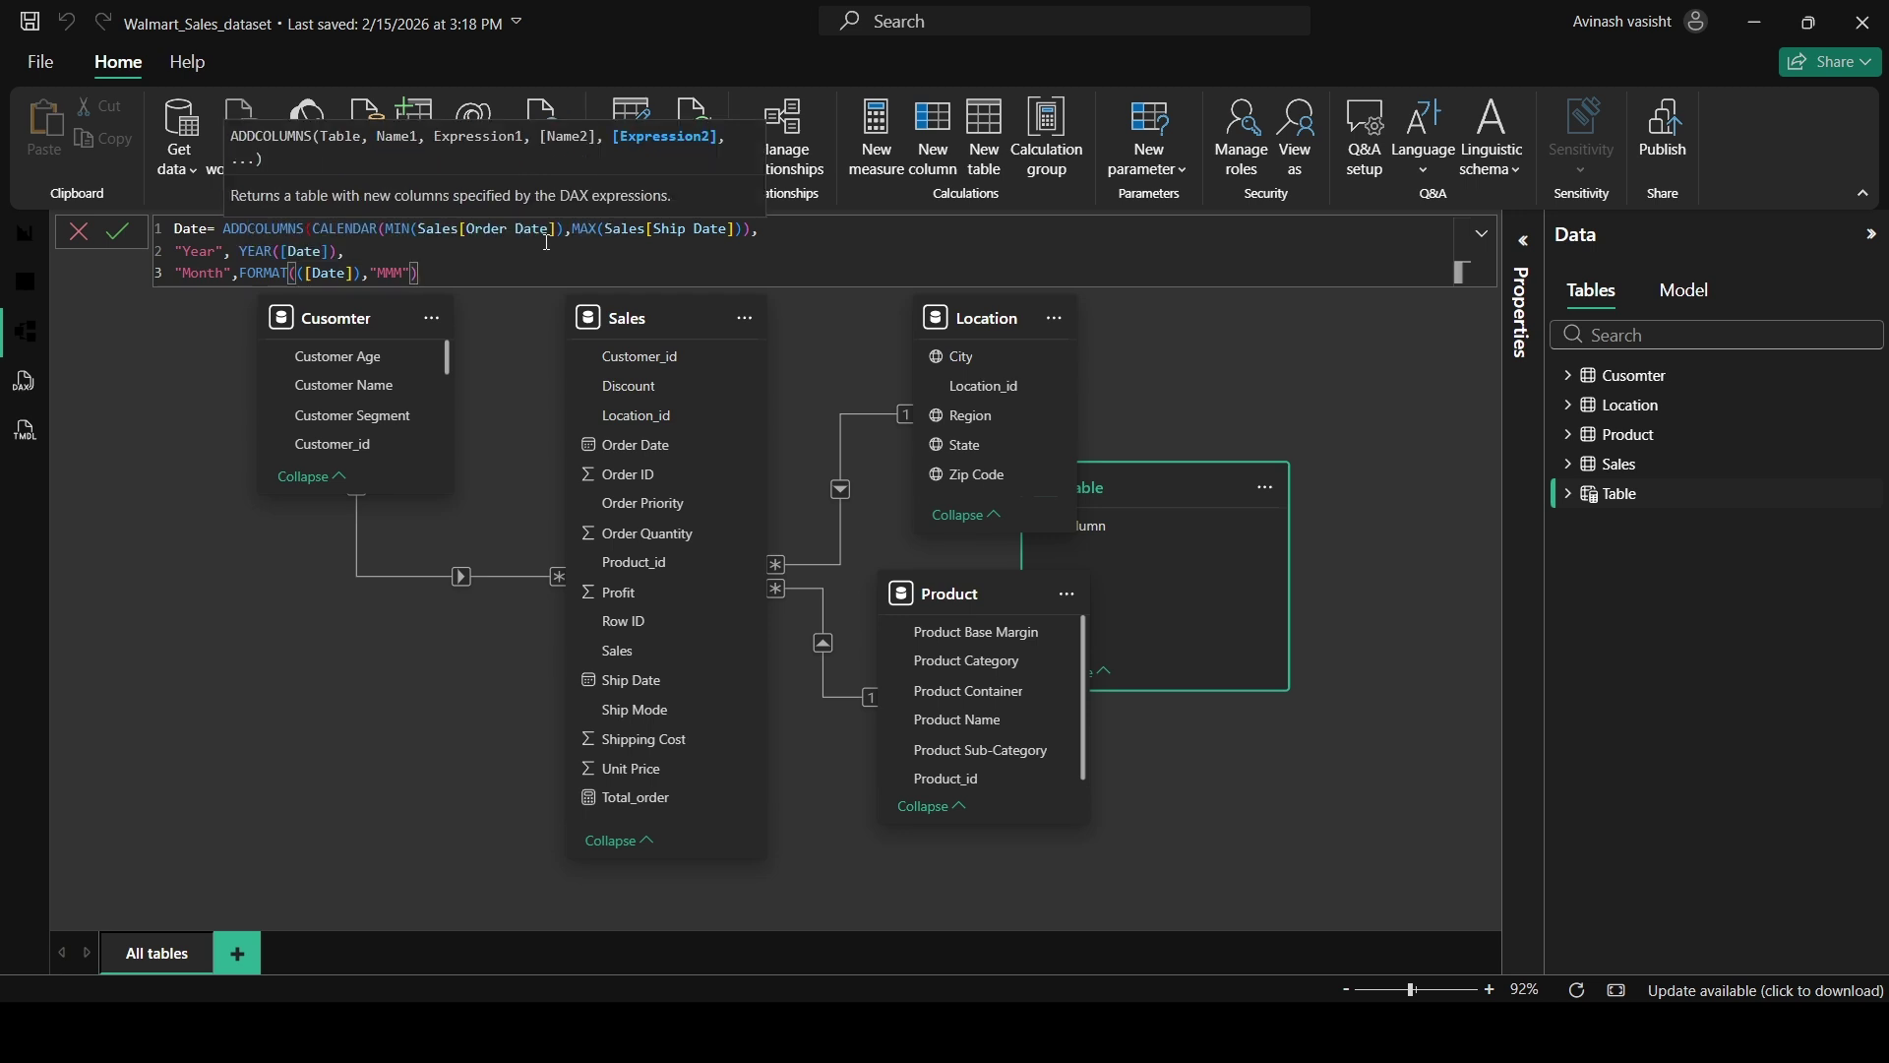
pyautogui.write(',')
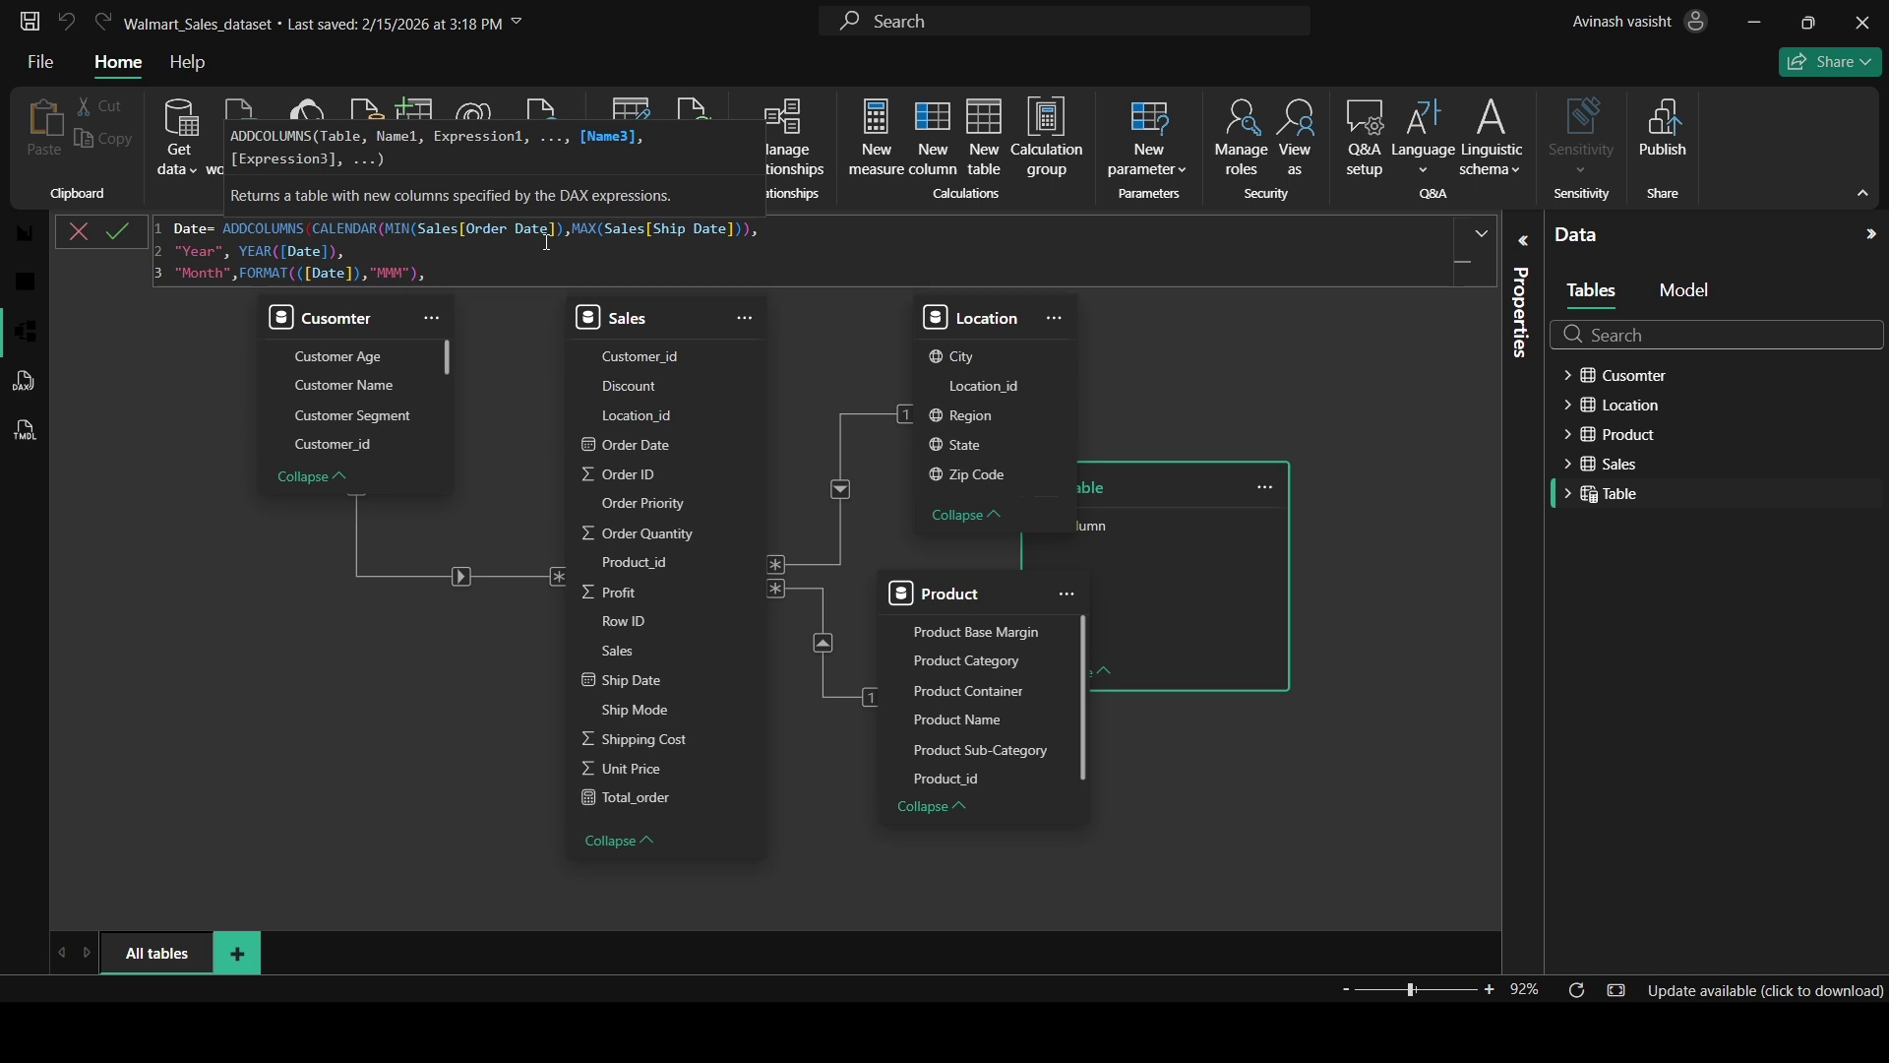
pyautogui.hotkey('shift', 'Return')
# Add a "Quater" column to the Date table formula, defined as FORMAT(([Date]),"\QQ").
pyautogui.write('"Quater')
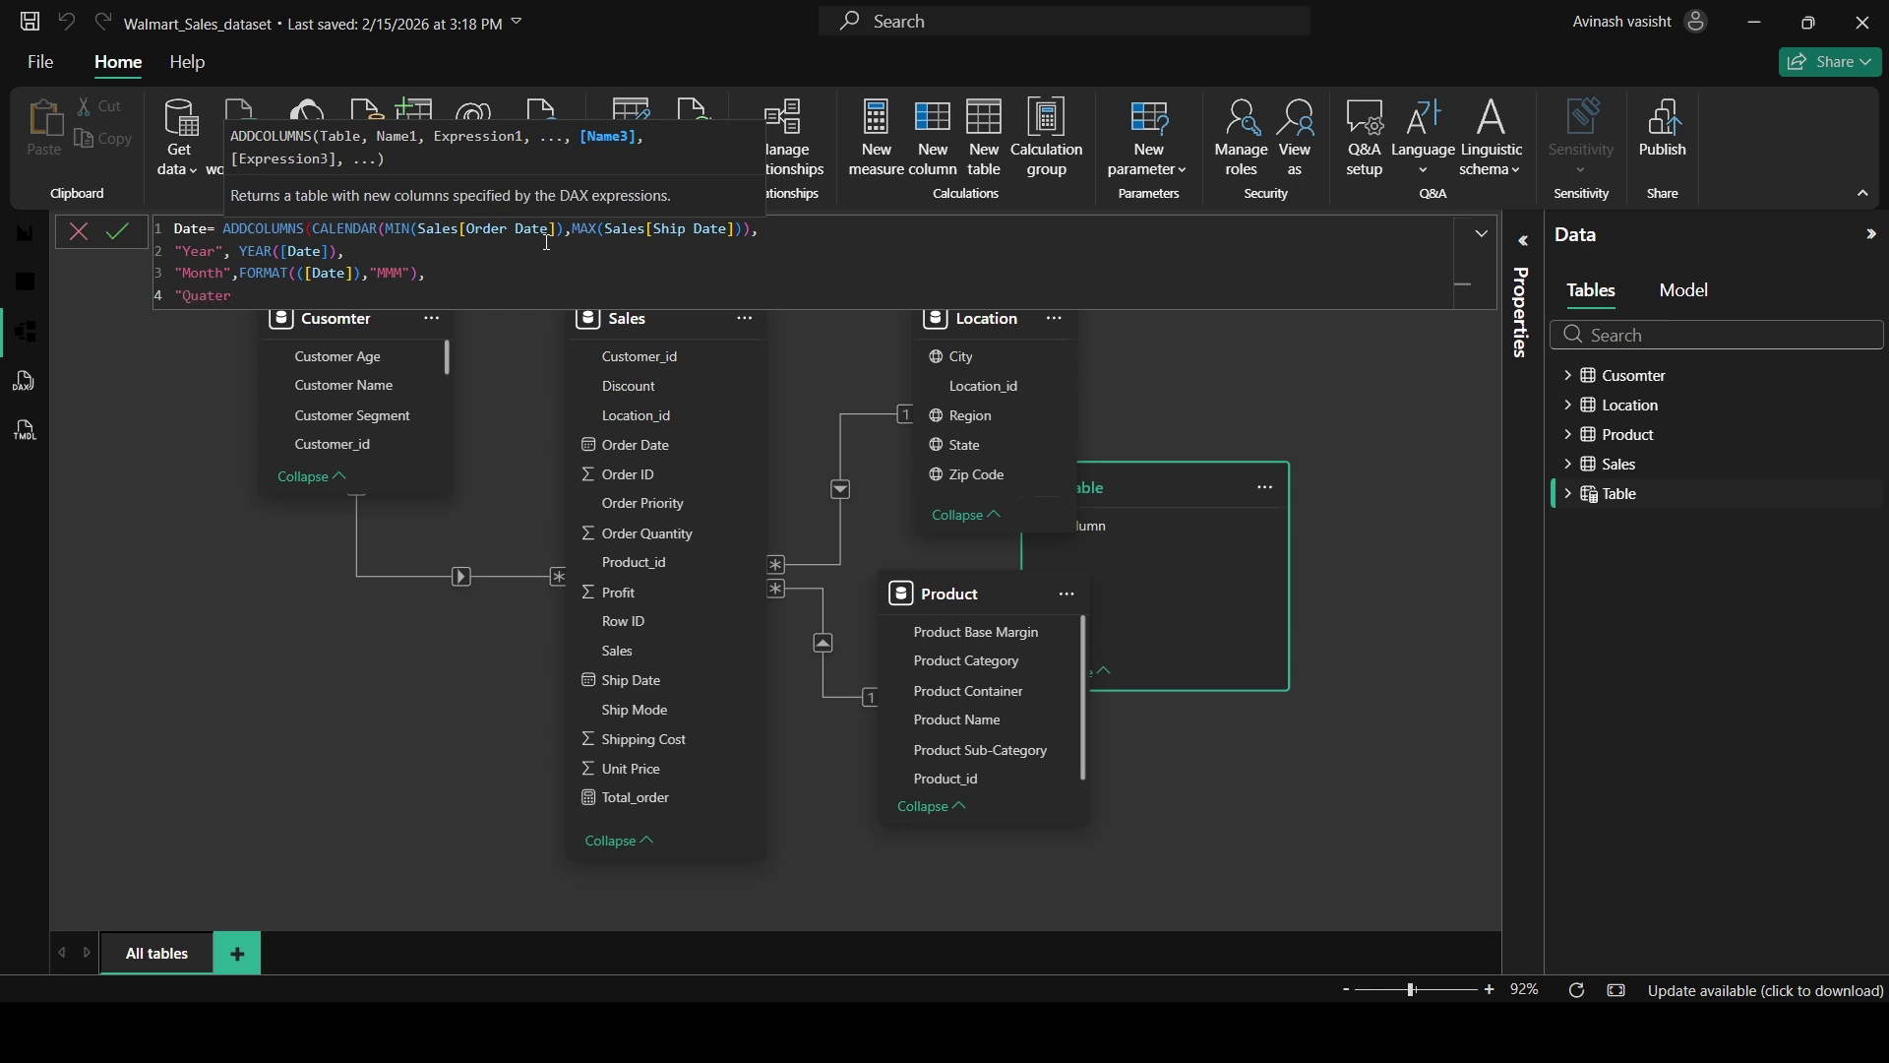
pyautogui.write('",For')
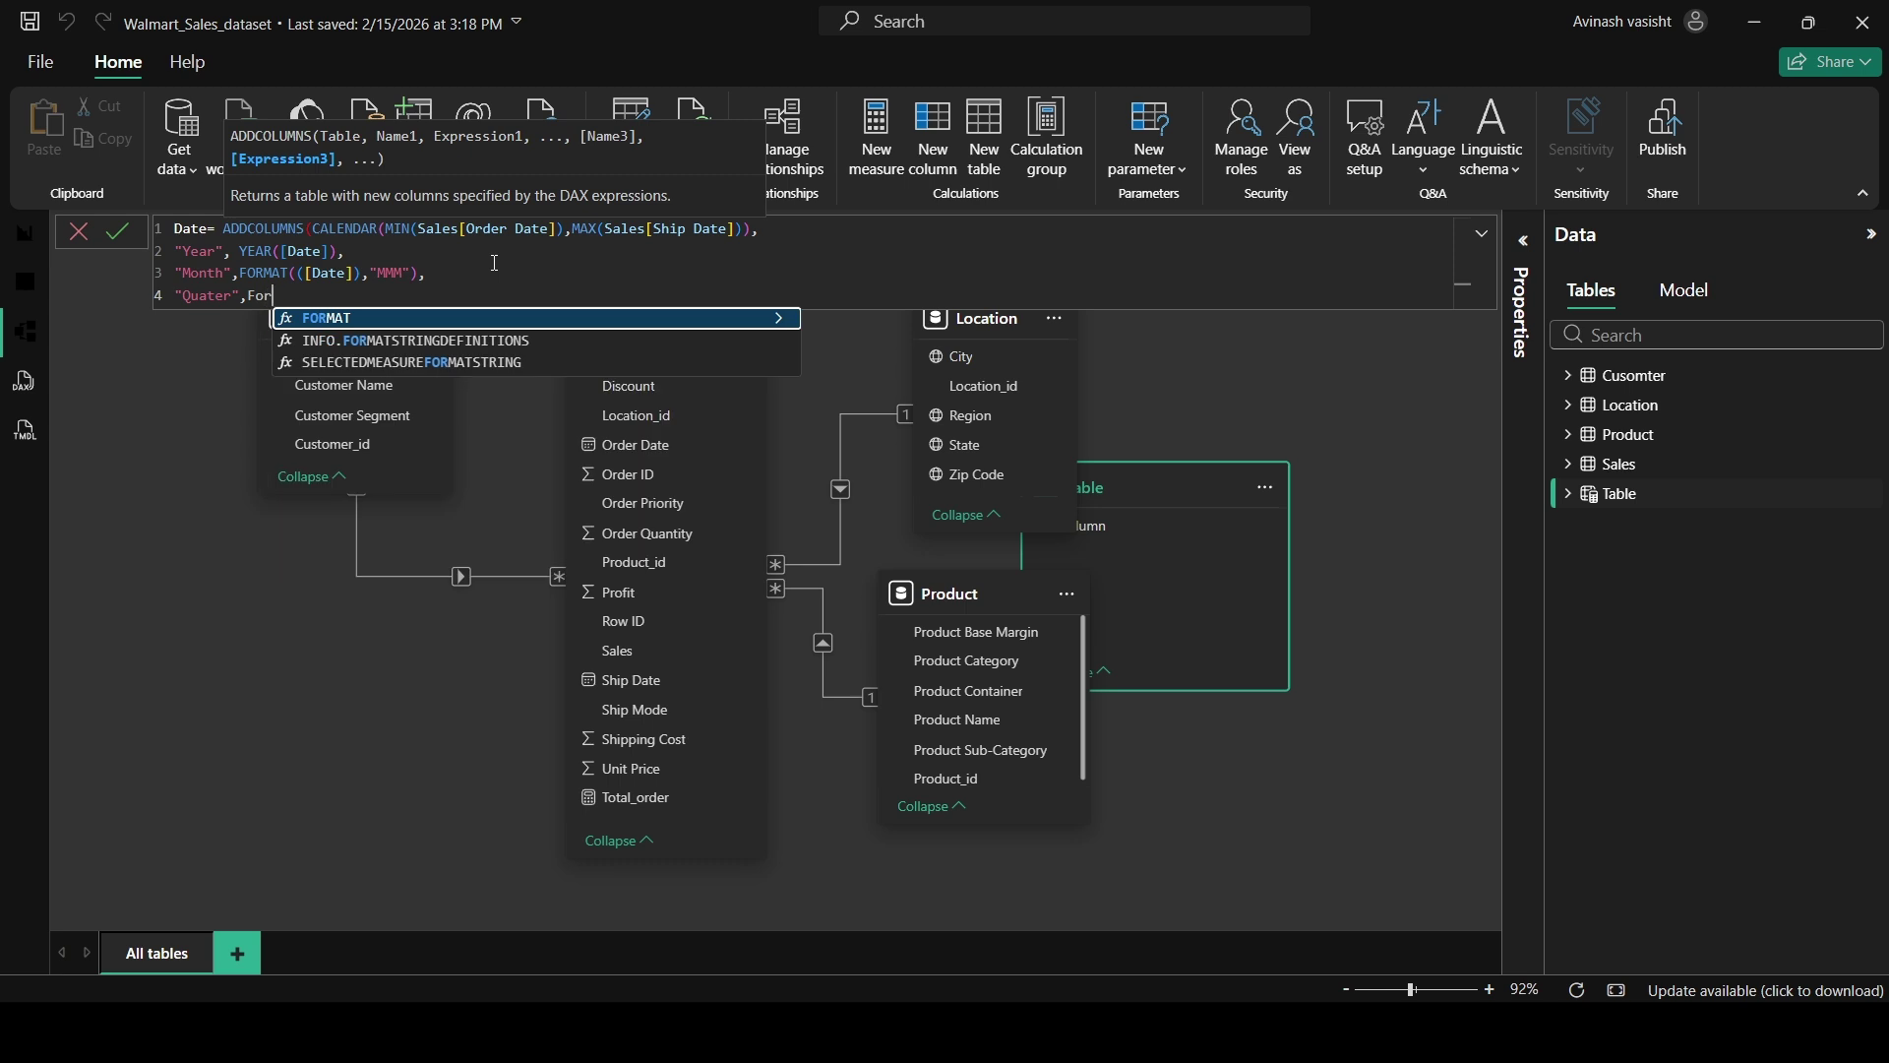
pyautogui.press('Tab')
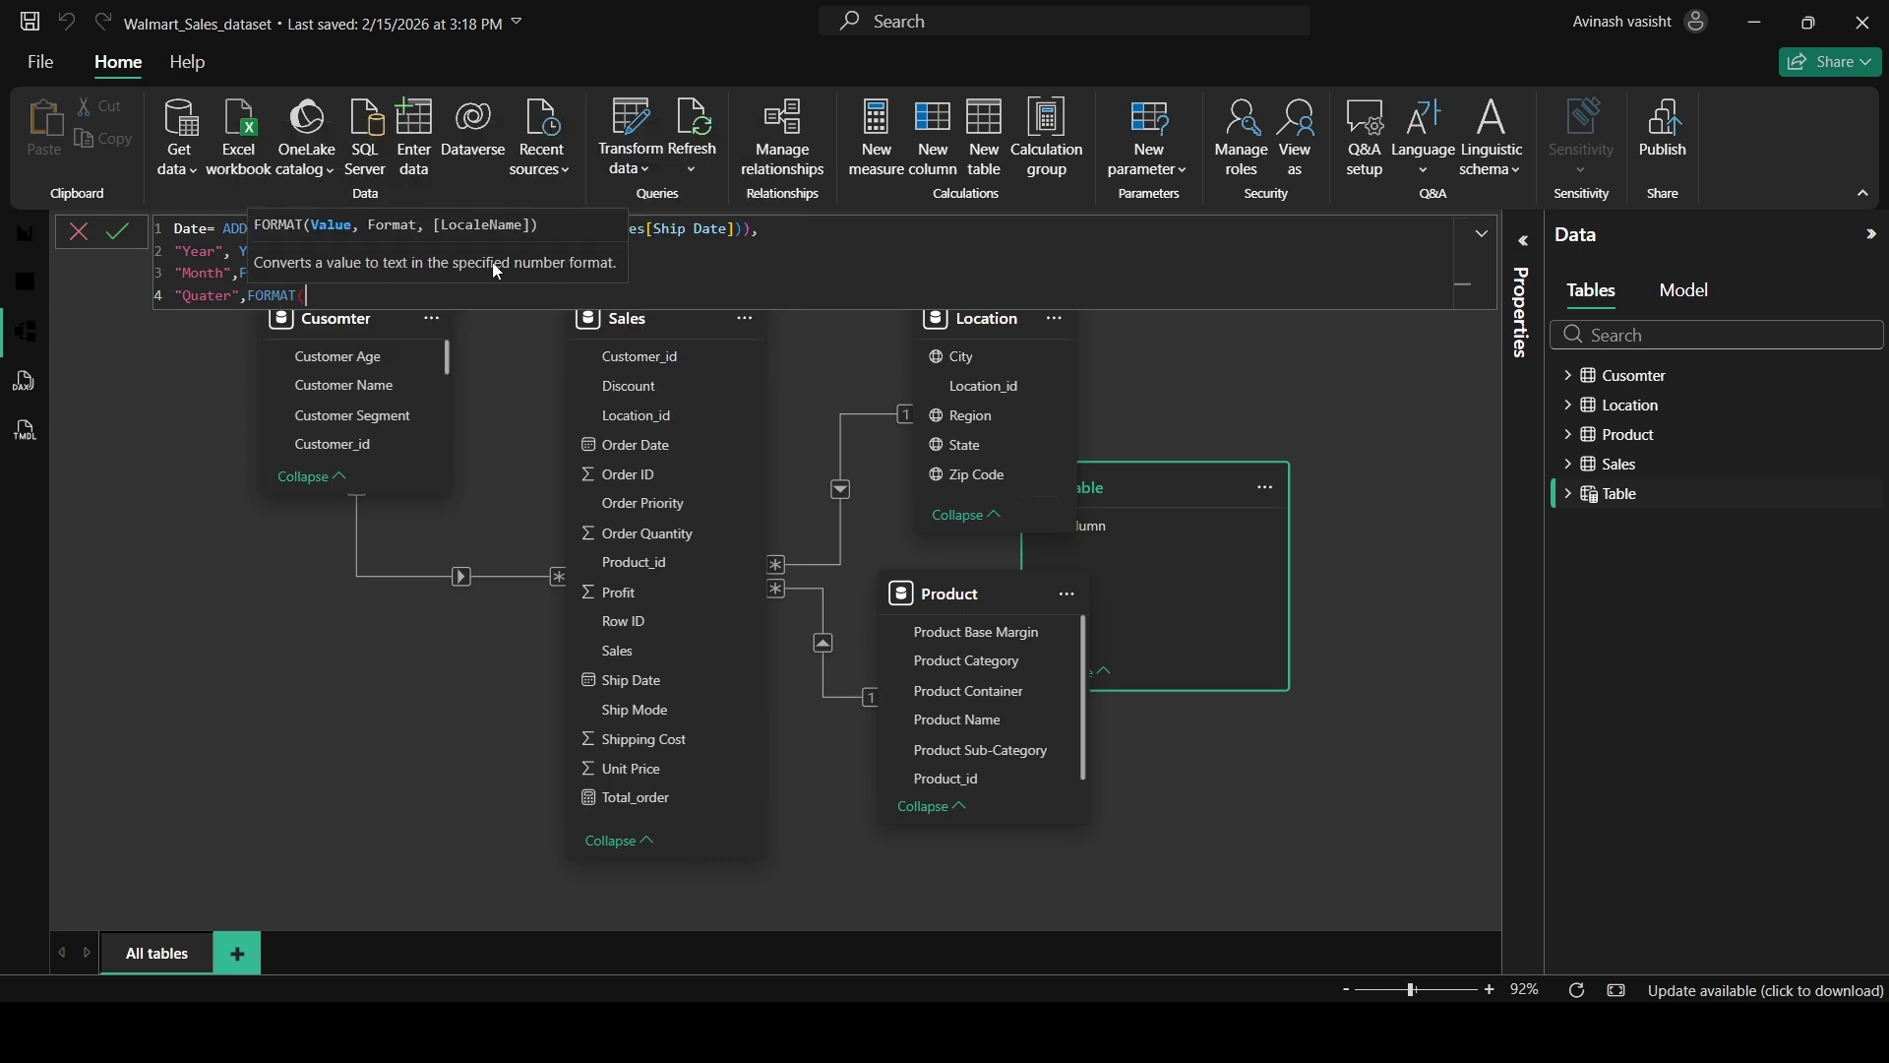
pyautogui.write('(datae')
pyautogui.press('BackSpace')
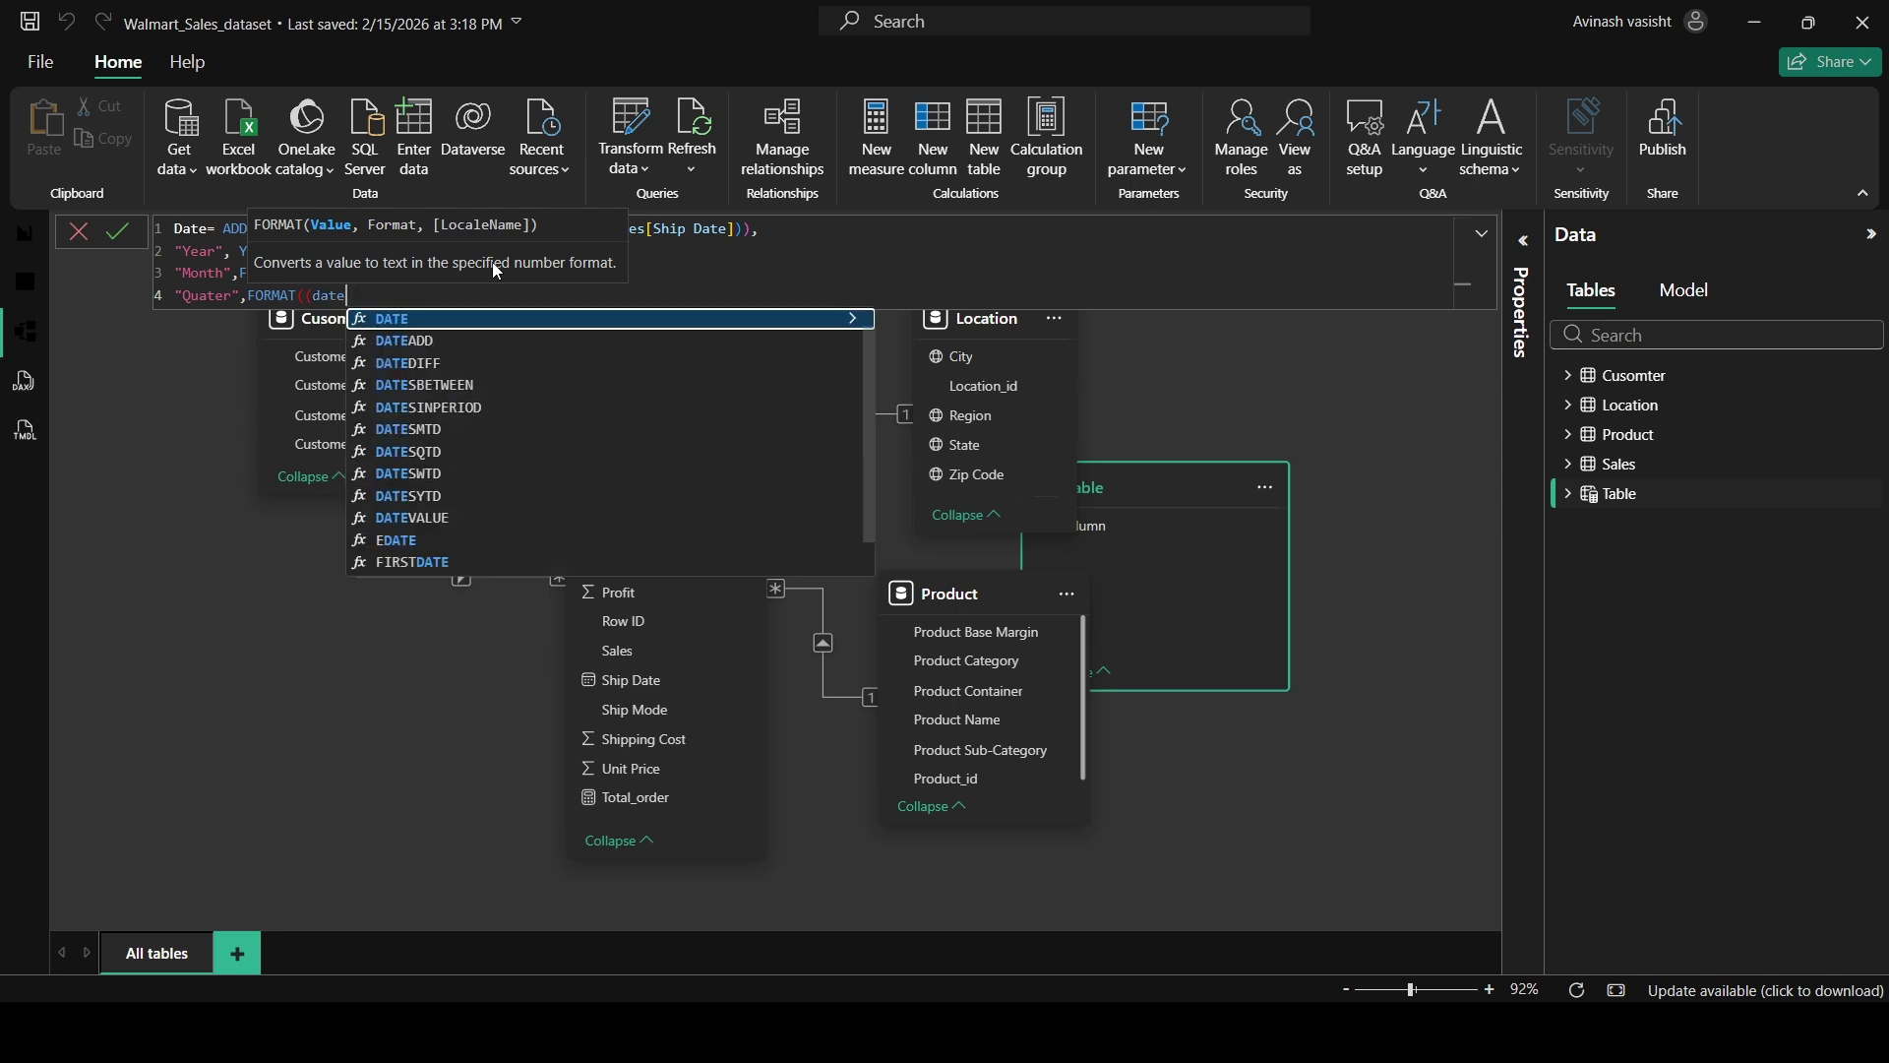
pyautogui.press('Tab')
pyautogui.write(')')
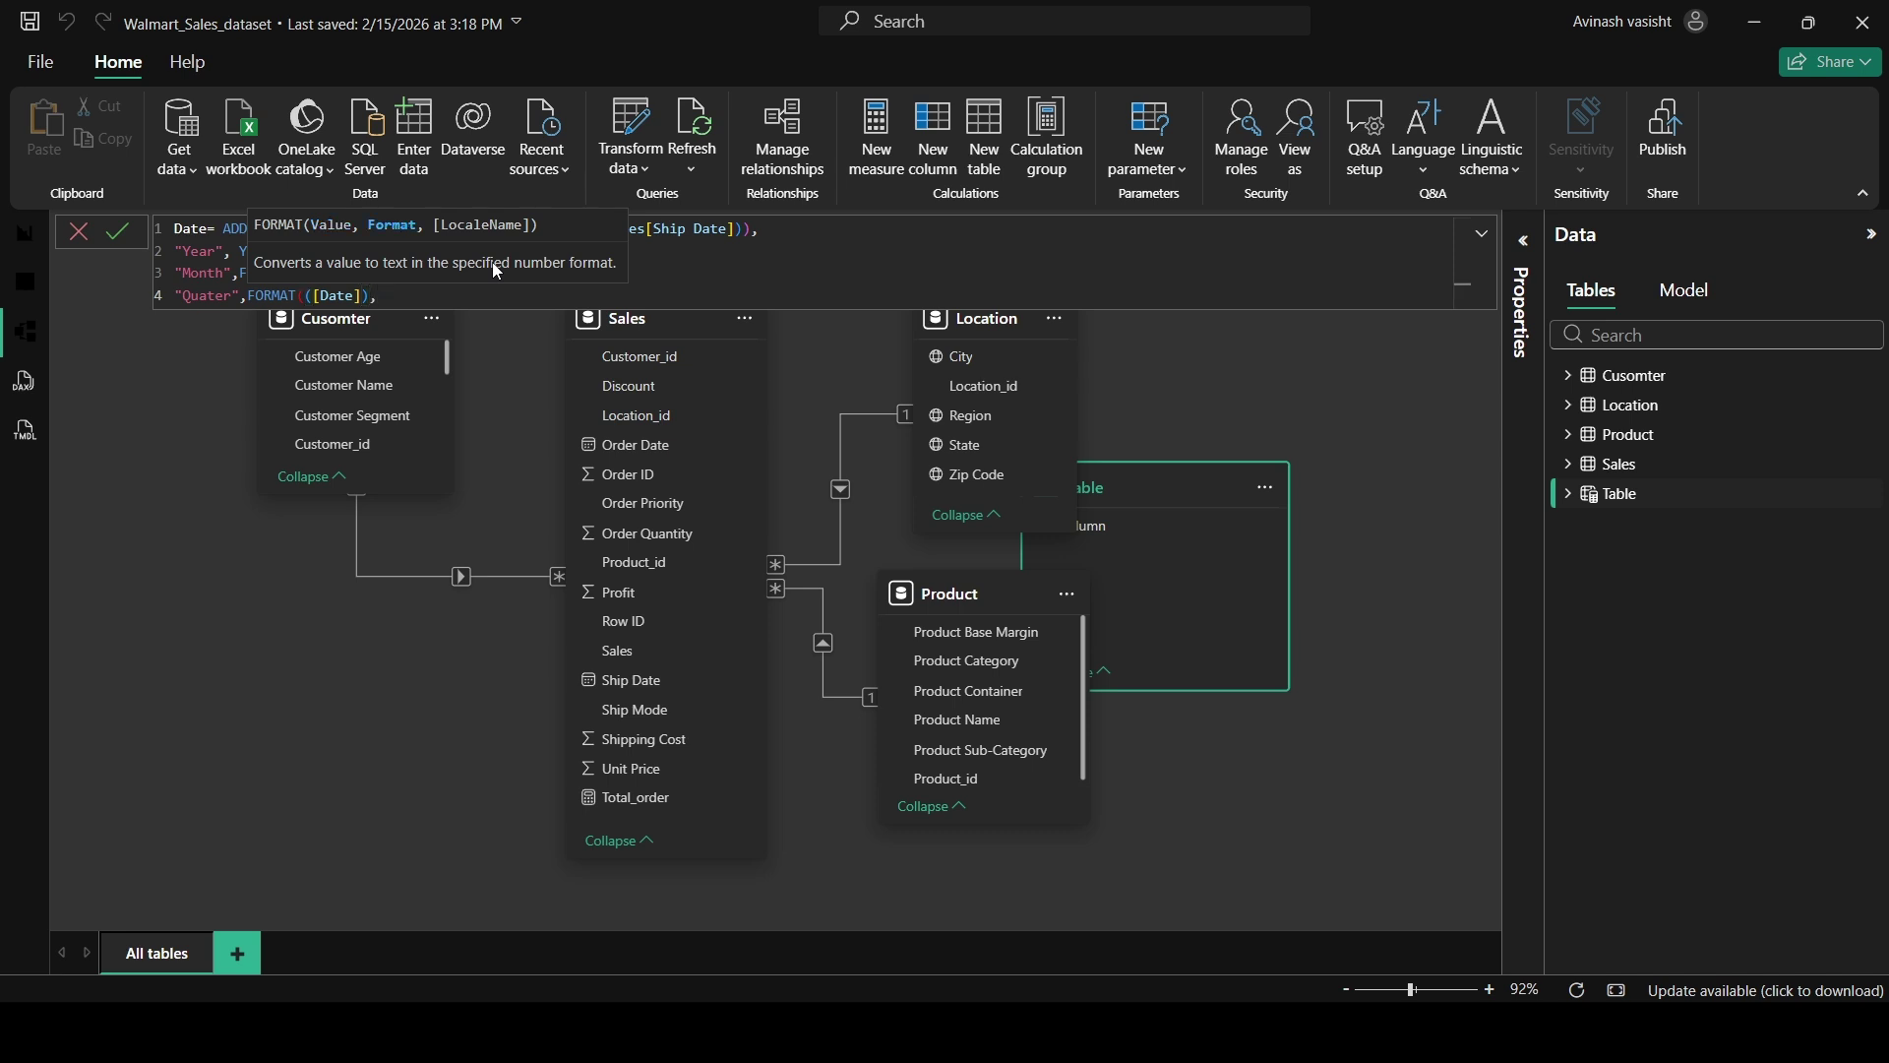
pyautogui.write(',"')
pyautogui.write('\\QQ")')
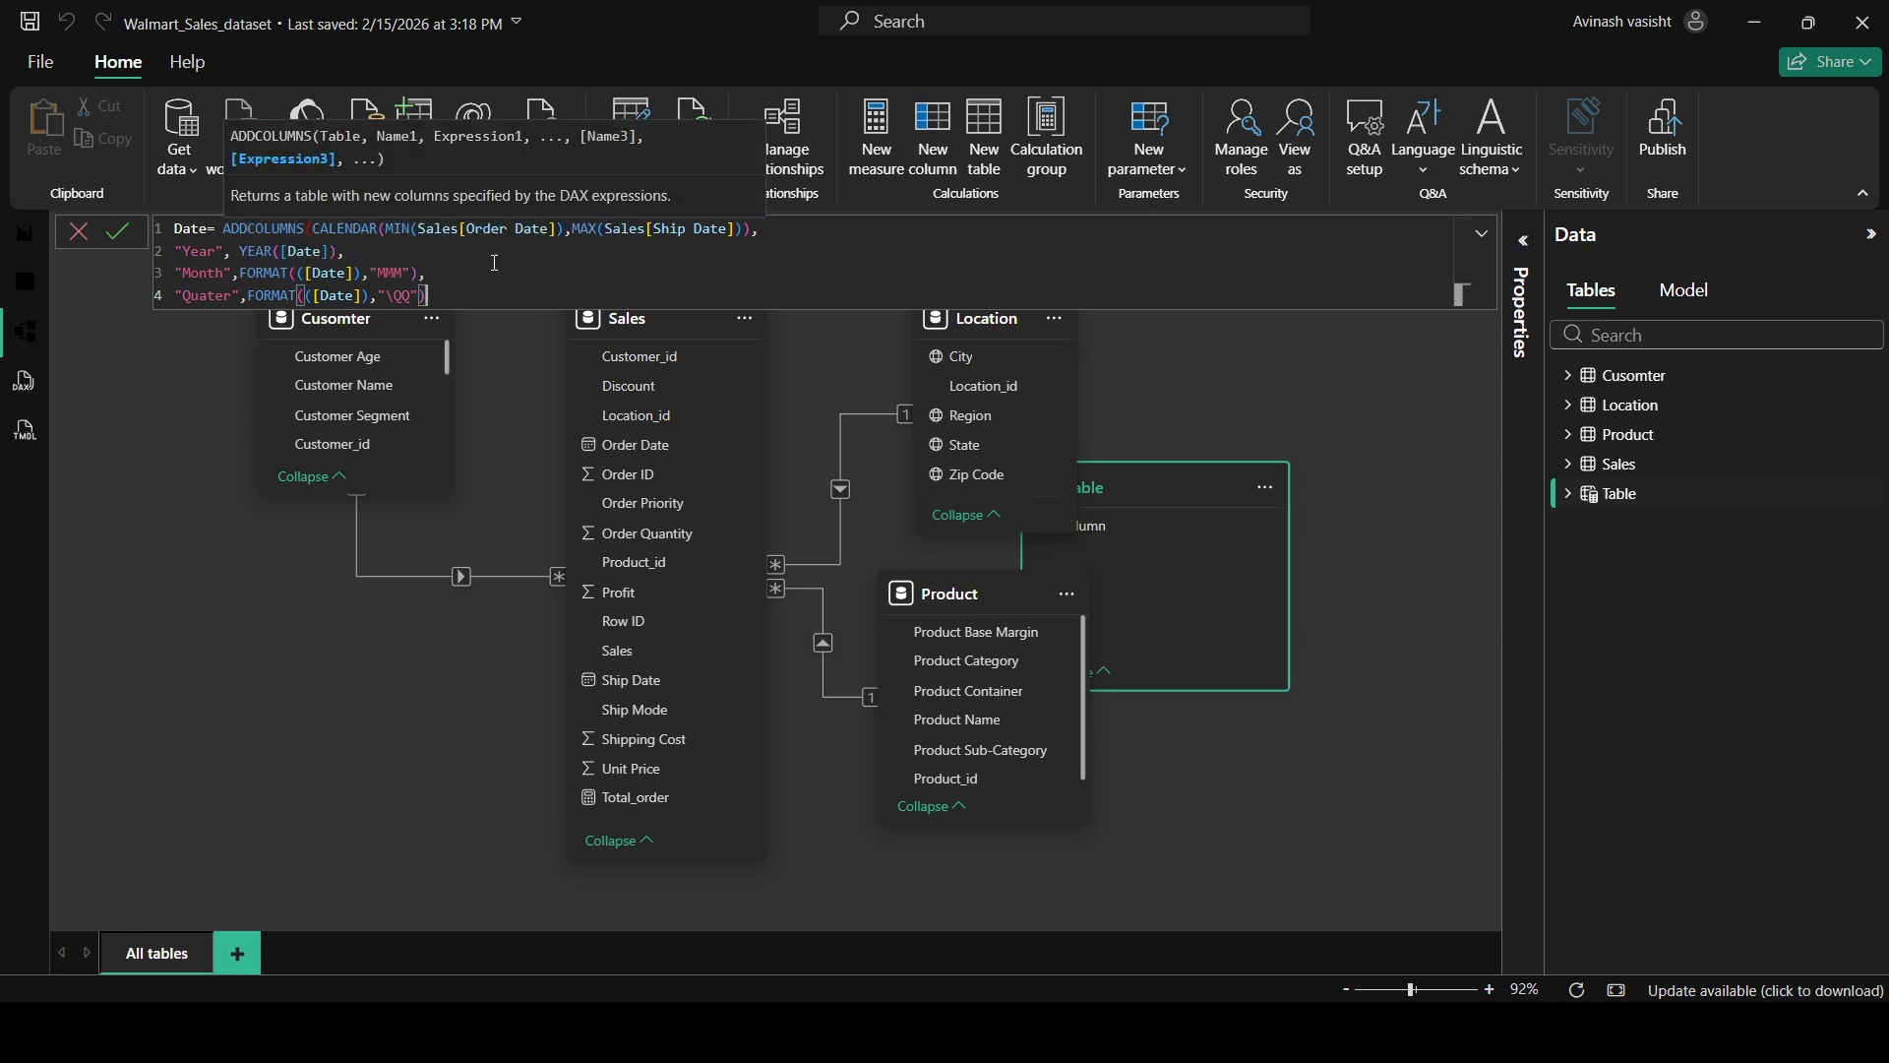
# Add a "Week" column on a new line of the Date table formula, defined as FORMAT(([Date]),"DDD"), followed by a new line.
pyautogui.write(',')
pyautogui.hotkey('shift', 'Return')
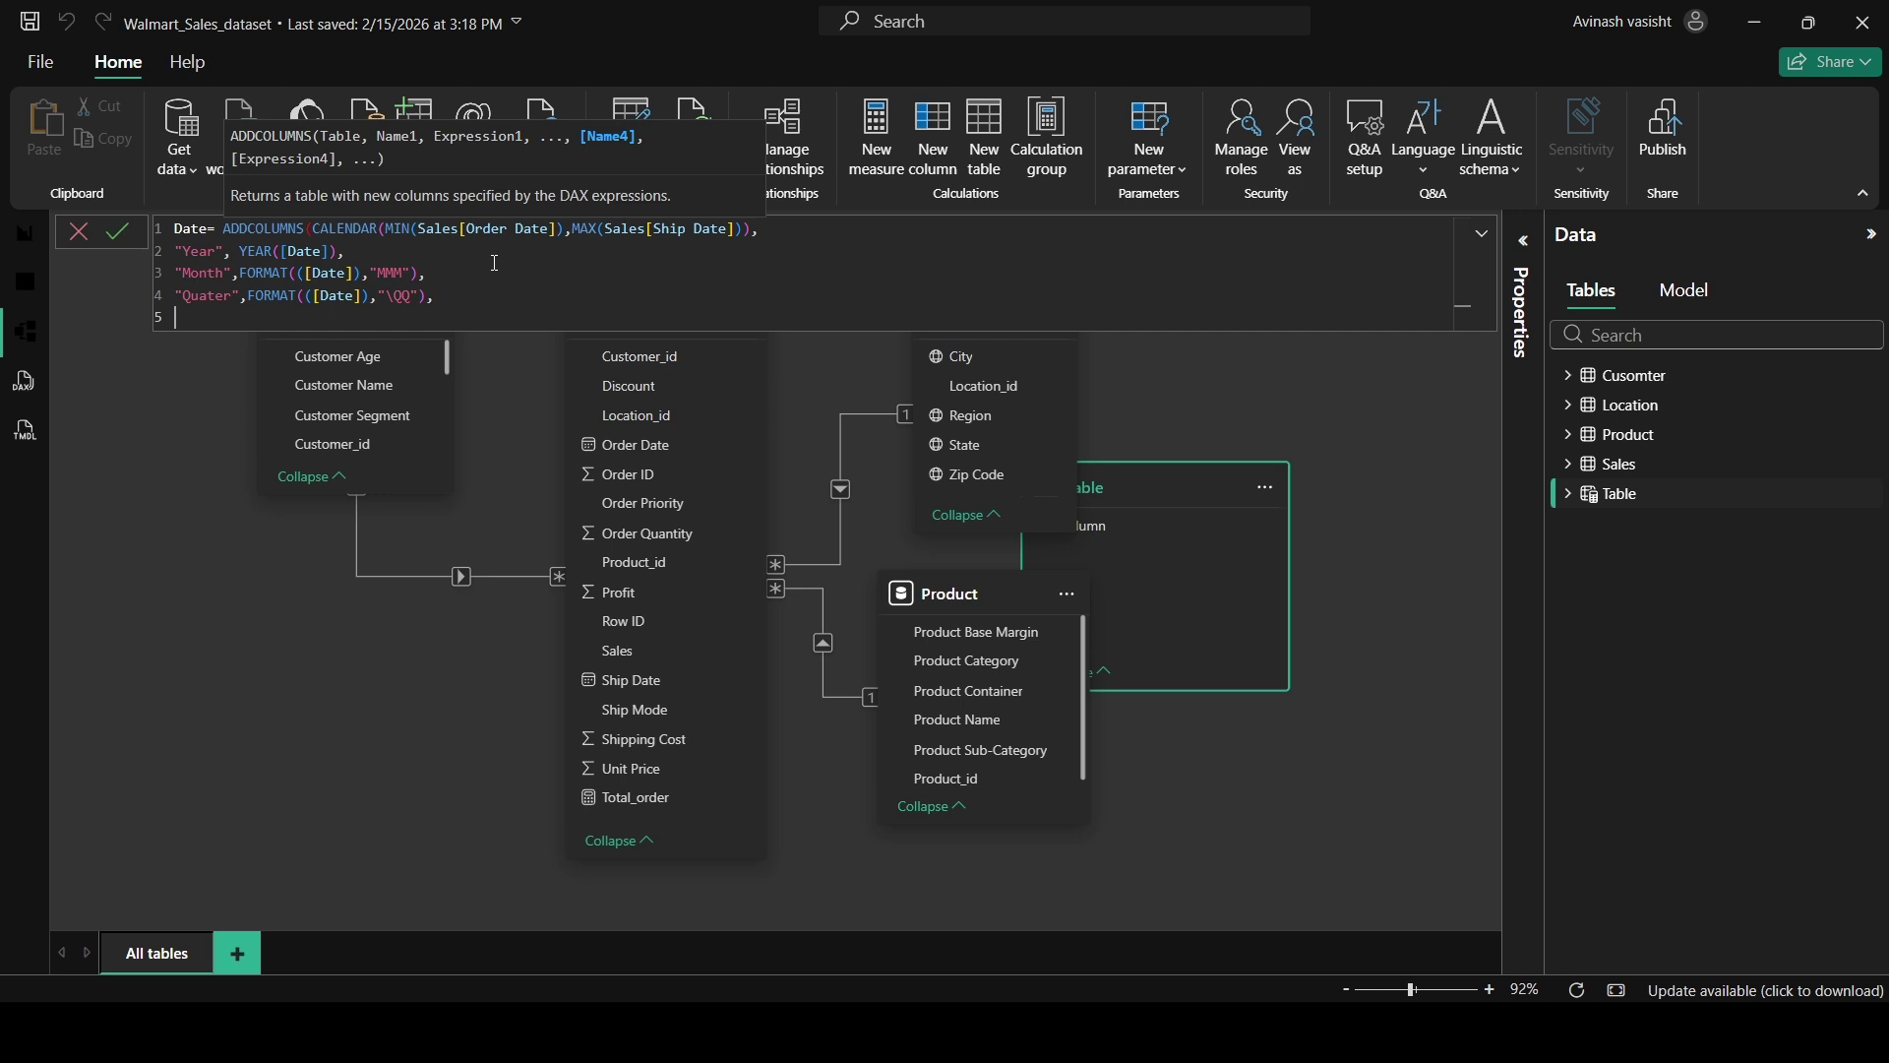
pyautogui.write('"Week",for')
pyautogui.press('Tab')
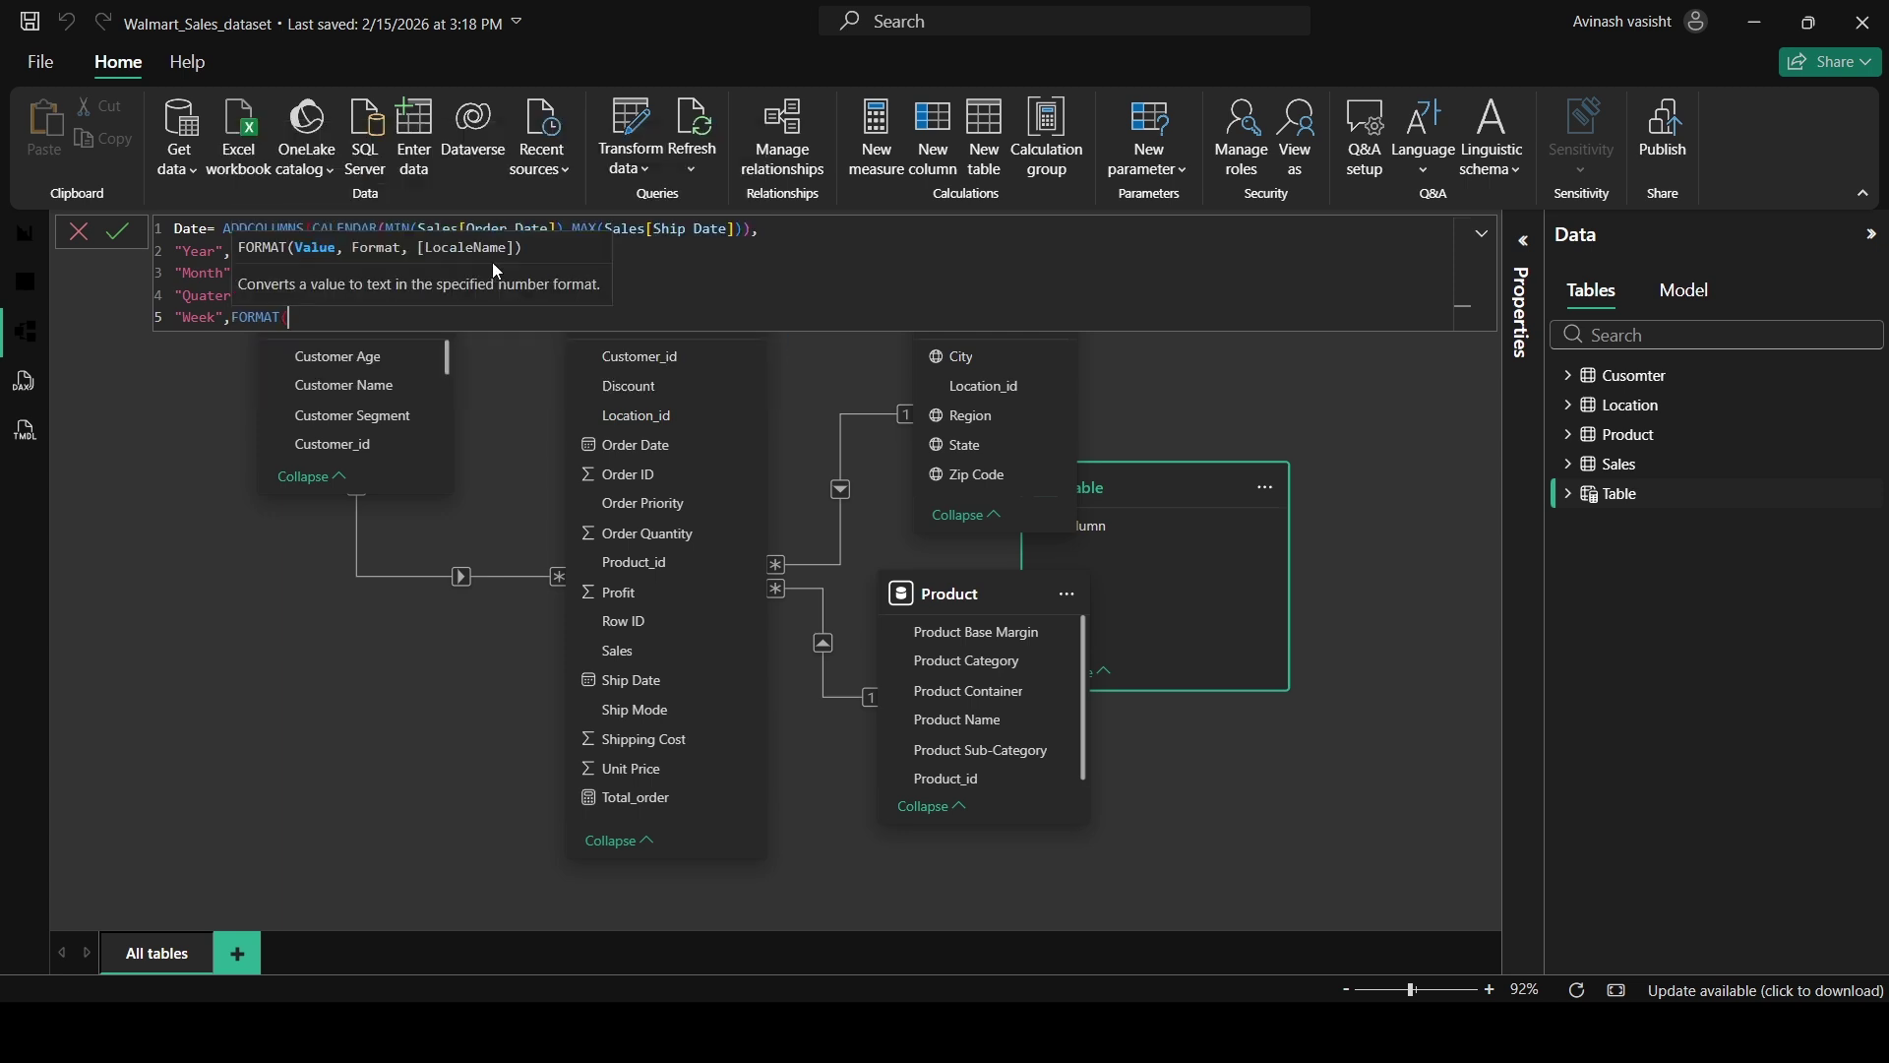
pyautogui.write('(dte')
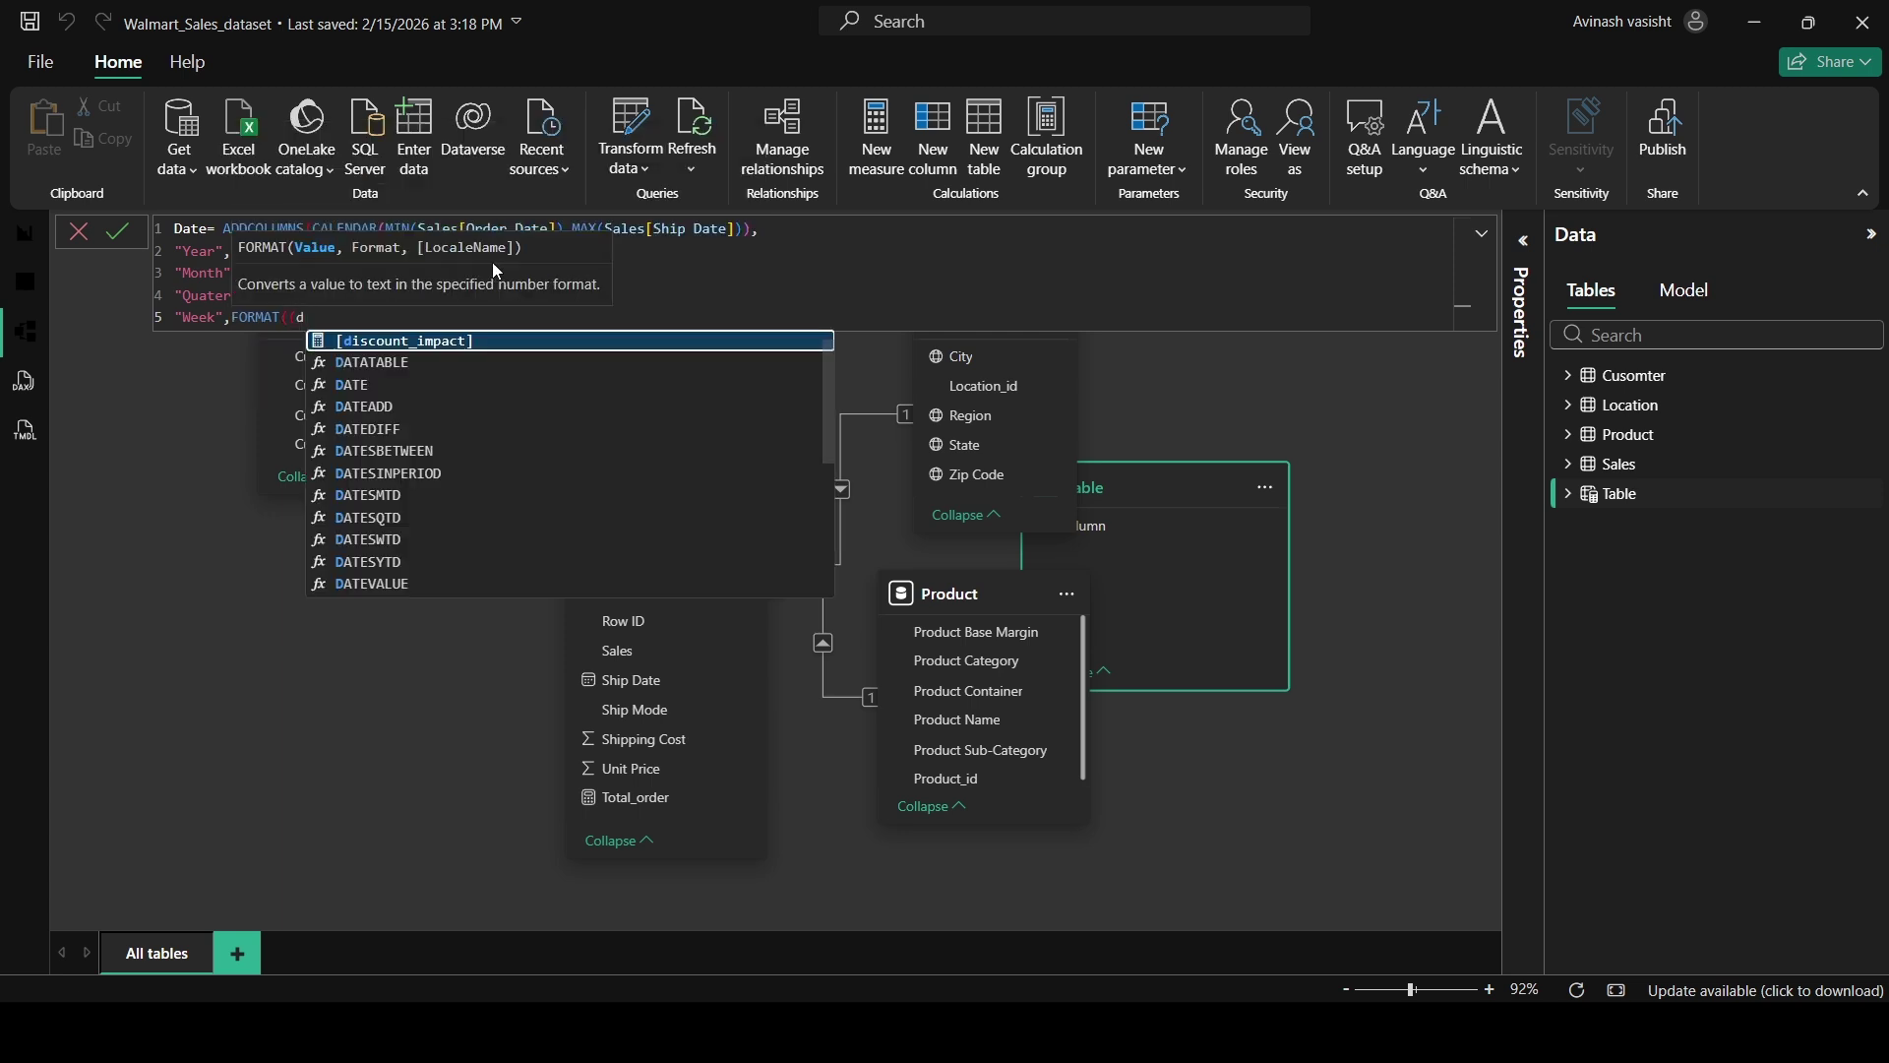
pyautogui.press('BackSpace')
pyautogui.press('BackSpace')
pyautogui.write('ate')
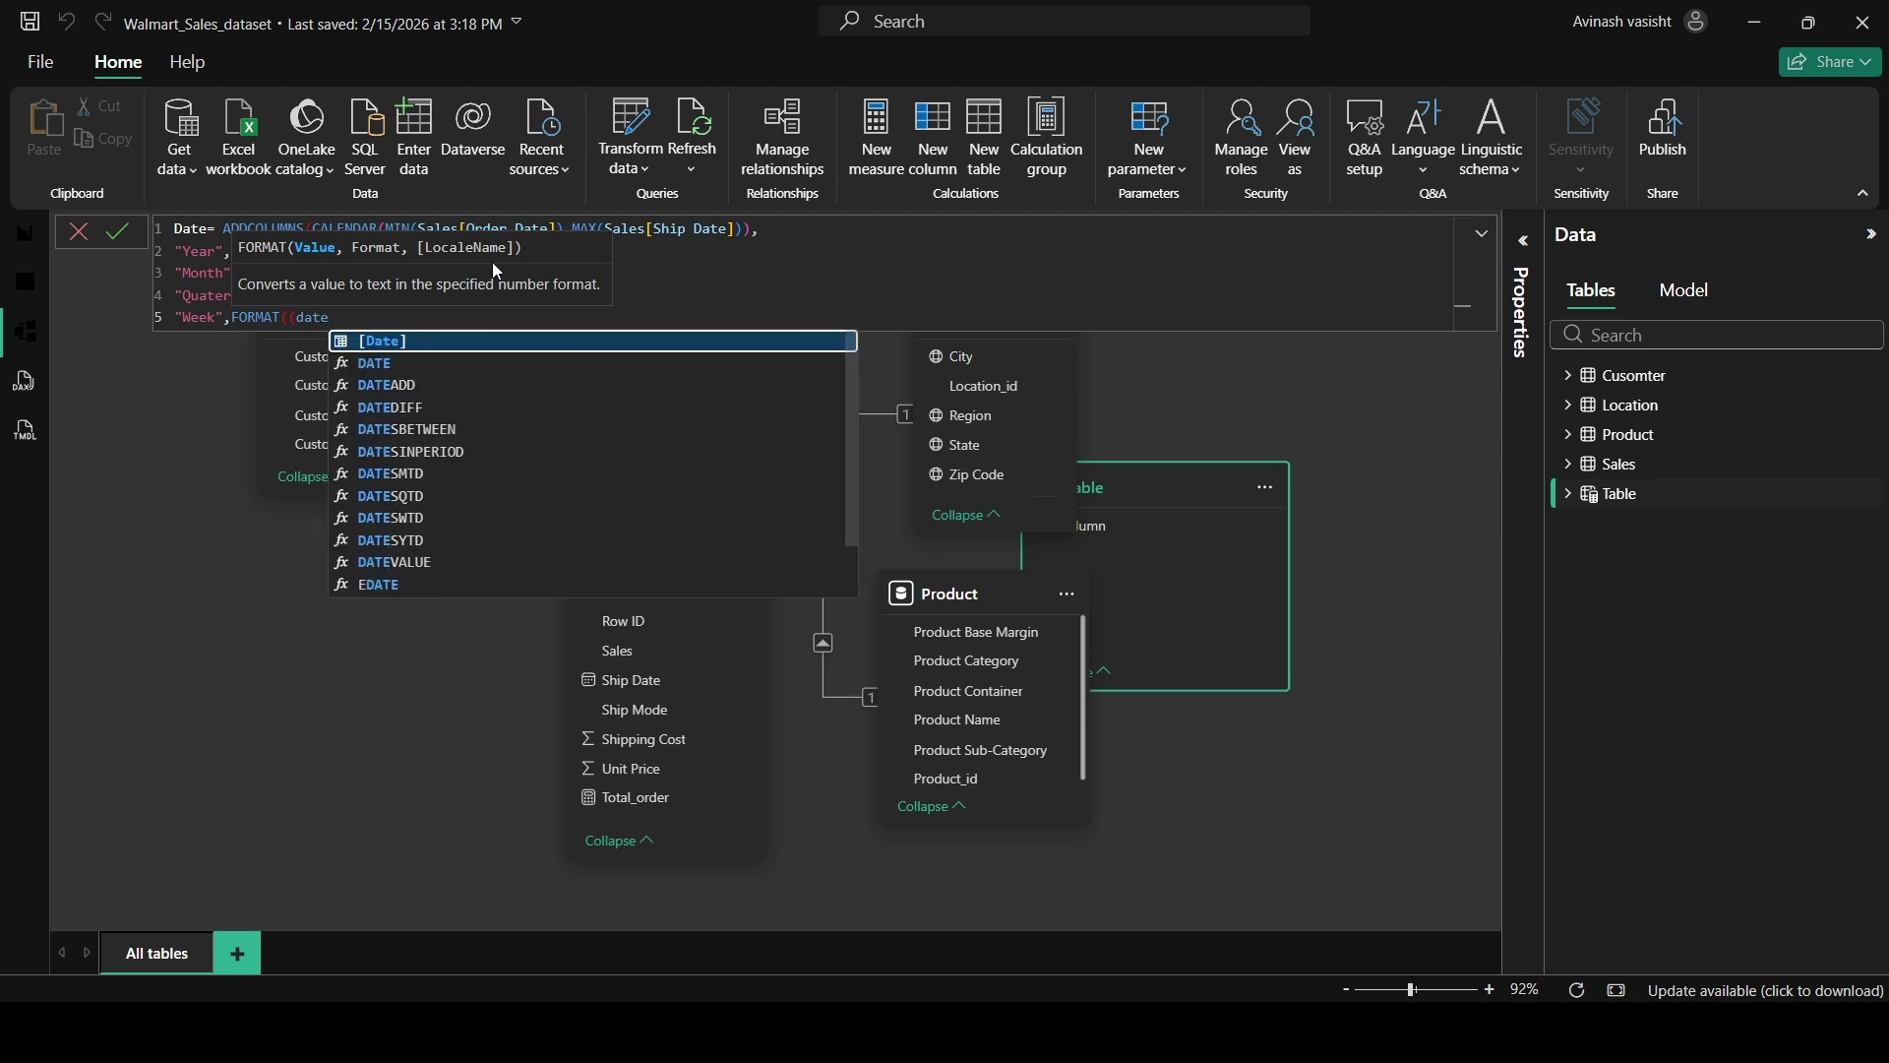
pyautogui.press('Tab')
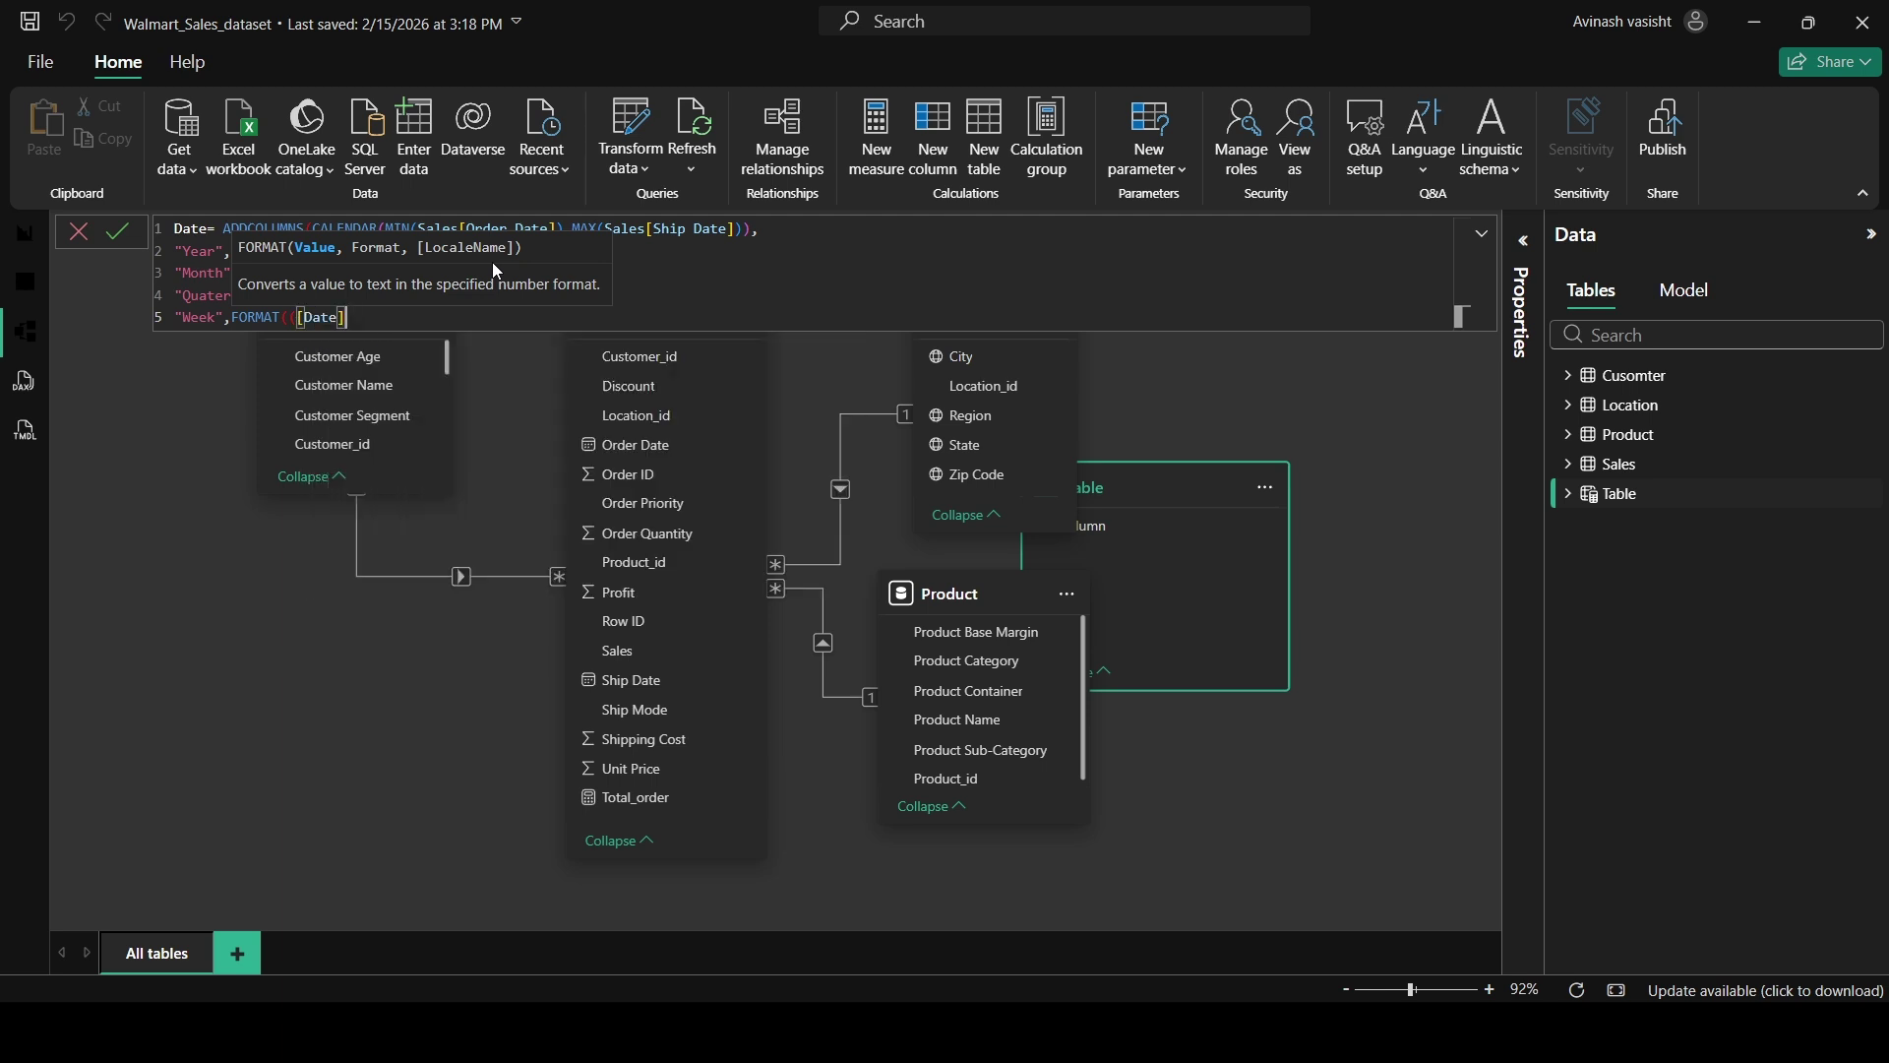
pyautogui.write('),"DDA')
pyautogui.press('BackSpace')
pyautogui.write('D"),')
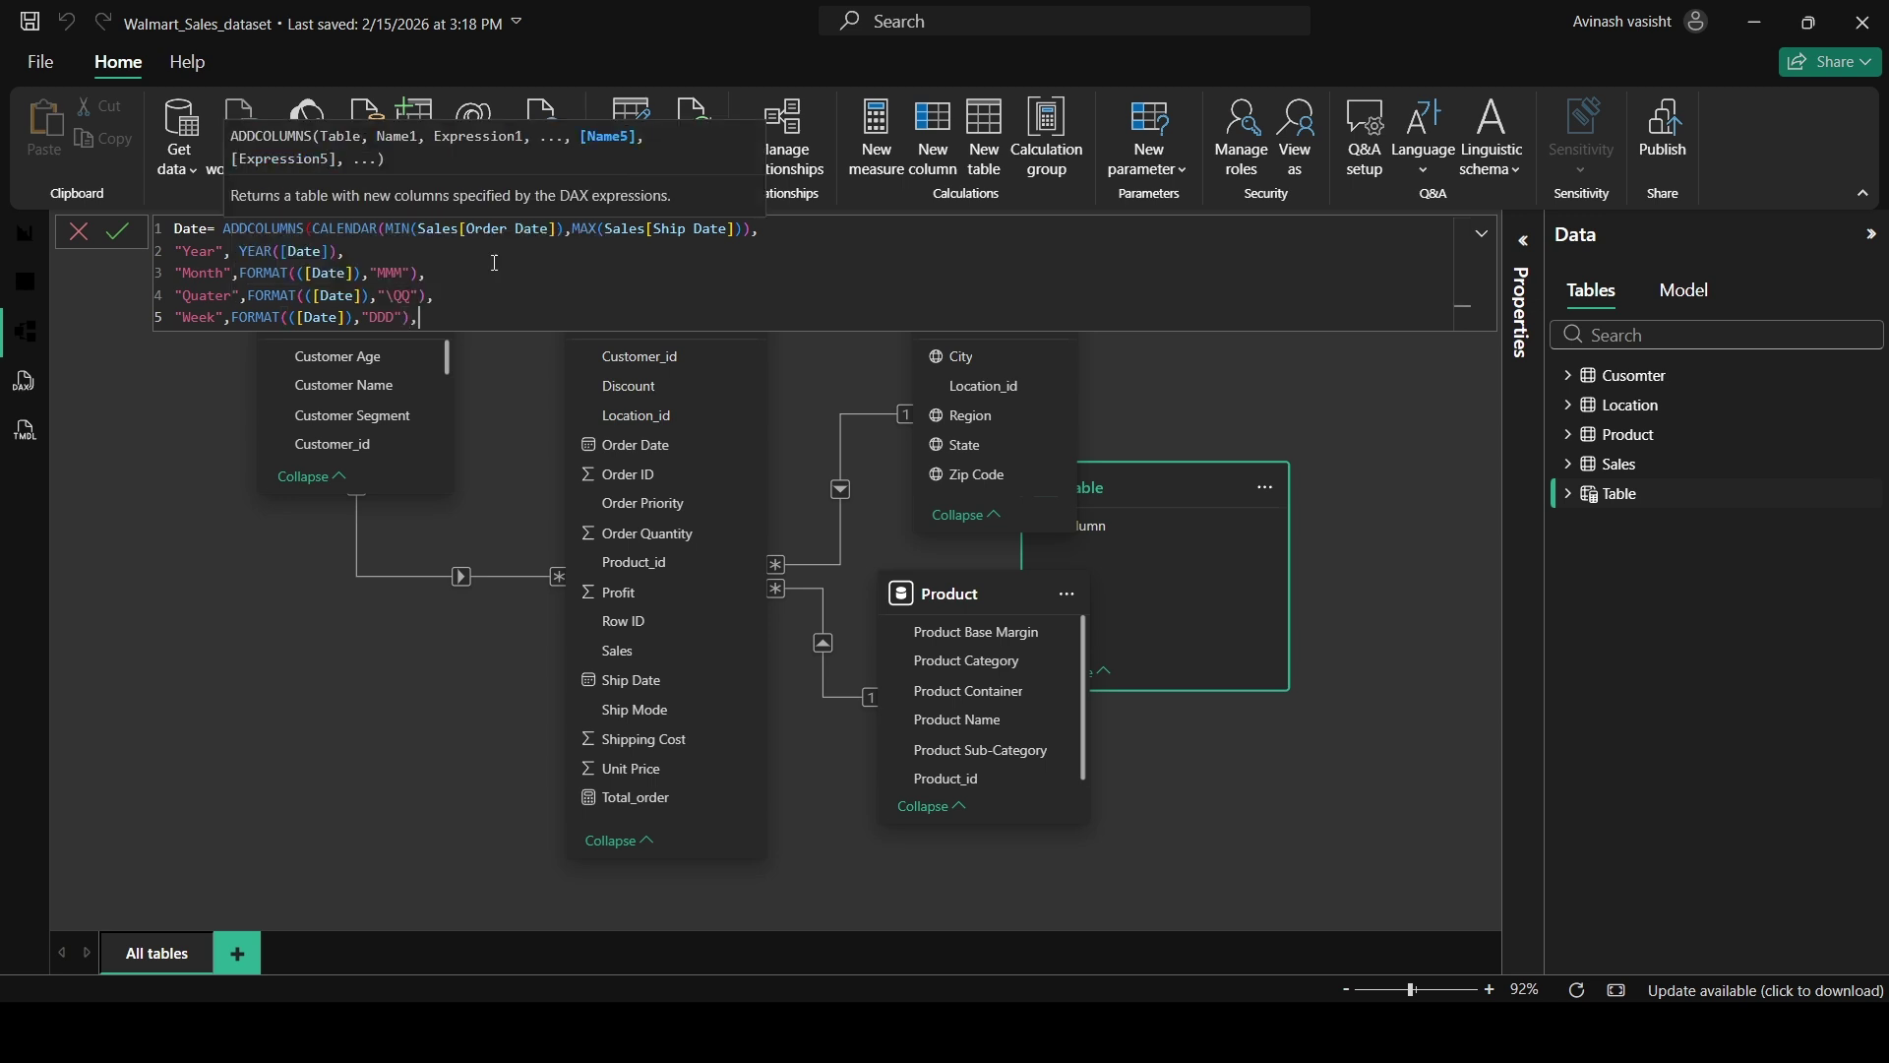
pyautogui.hotkey('shift', 'Return')
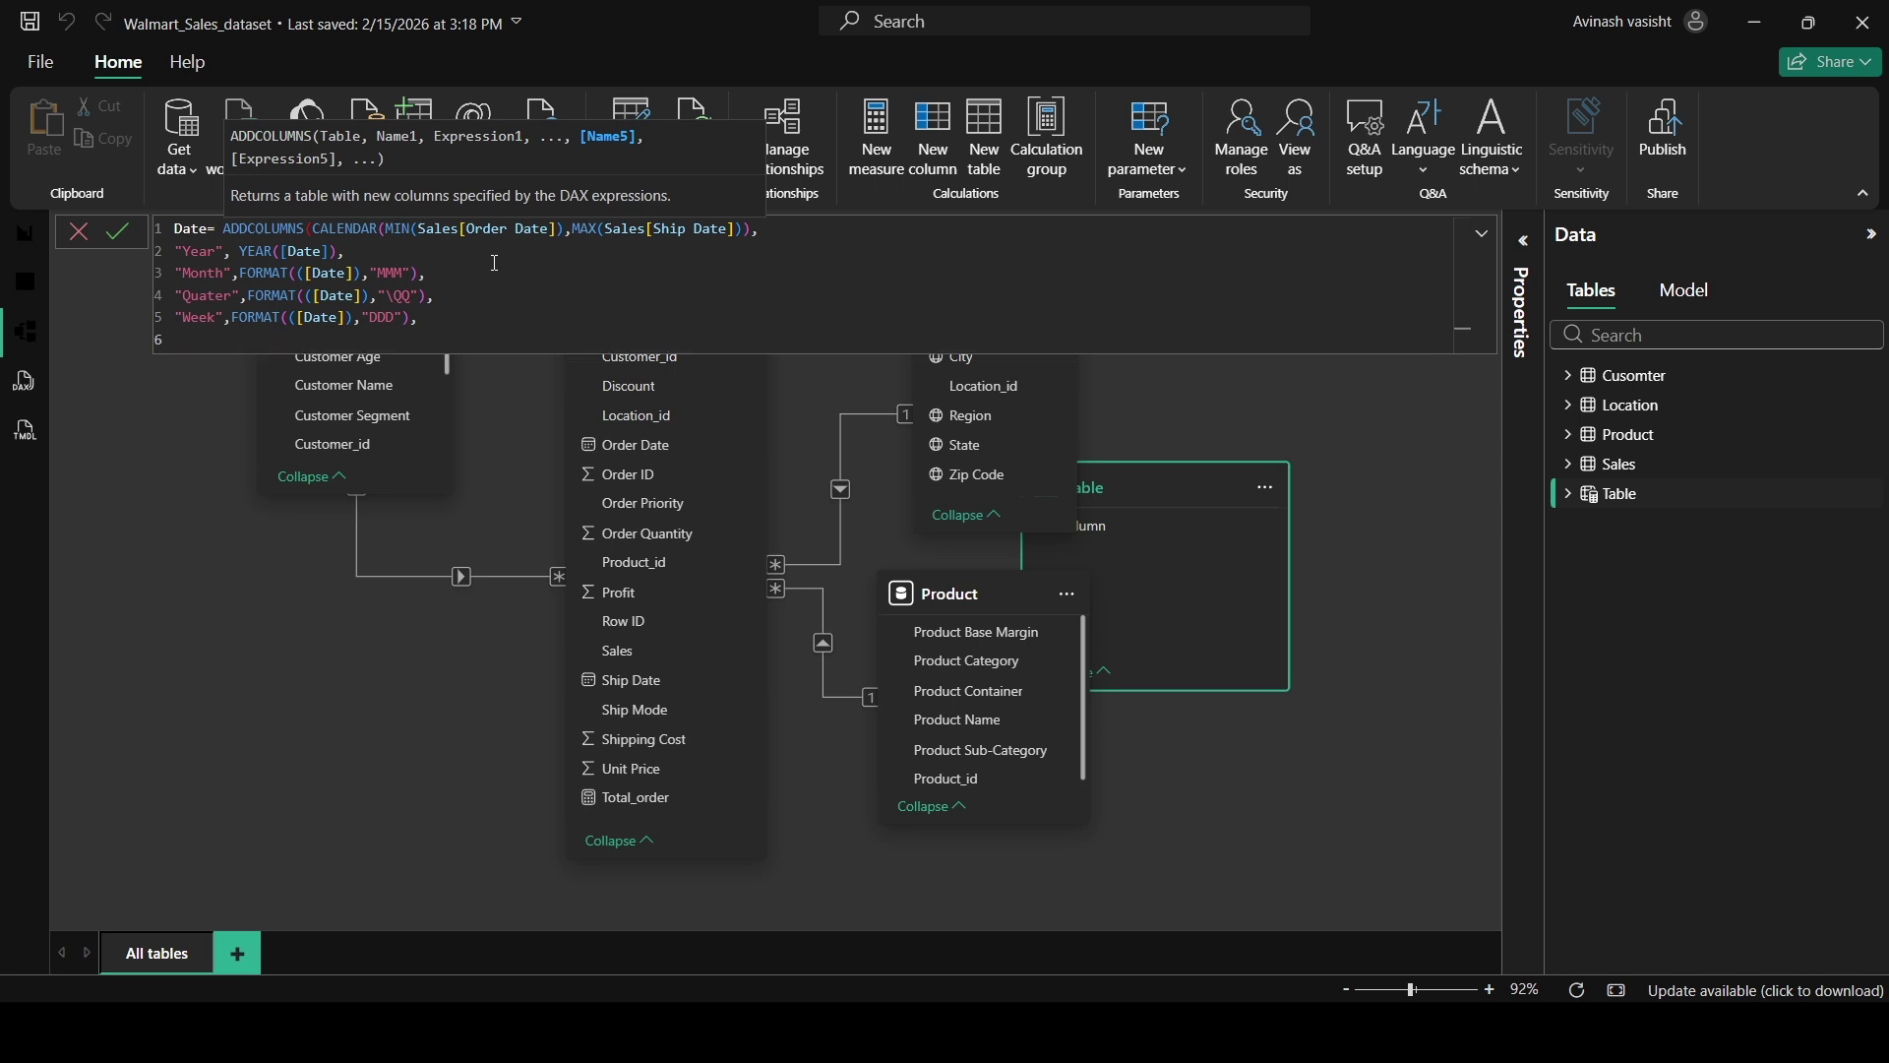
# Add a "Day" column defined as DAY([Date]), close the ADDCOLUMNS function and commit the Date table formula.
pyautogui.write('"Day')
pyautogui.write('", D')
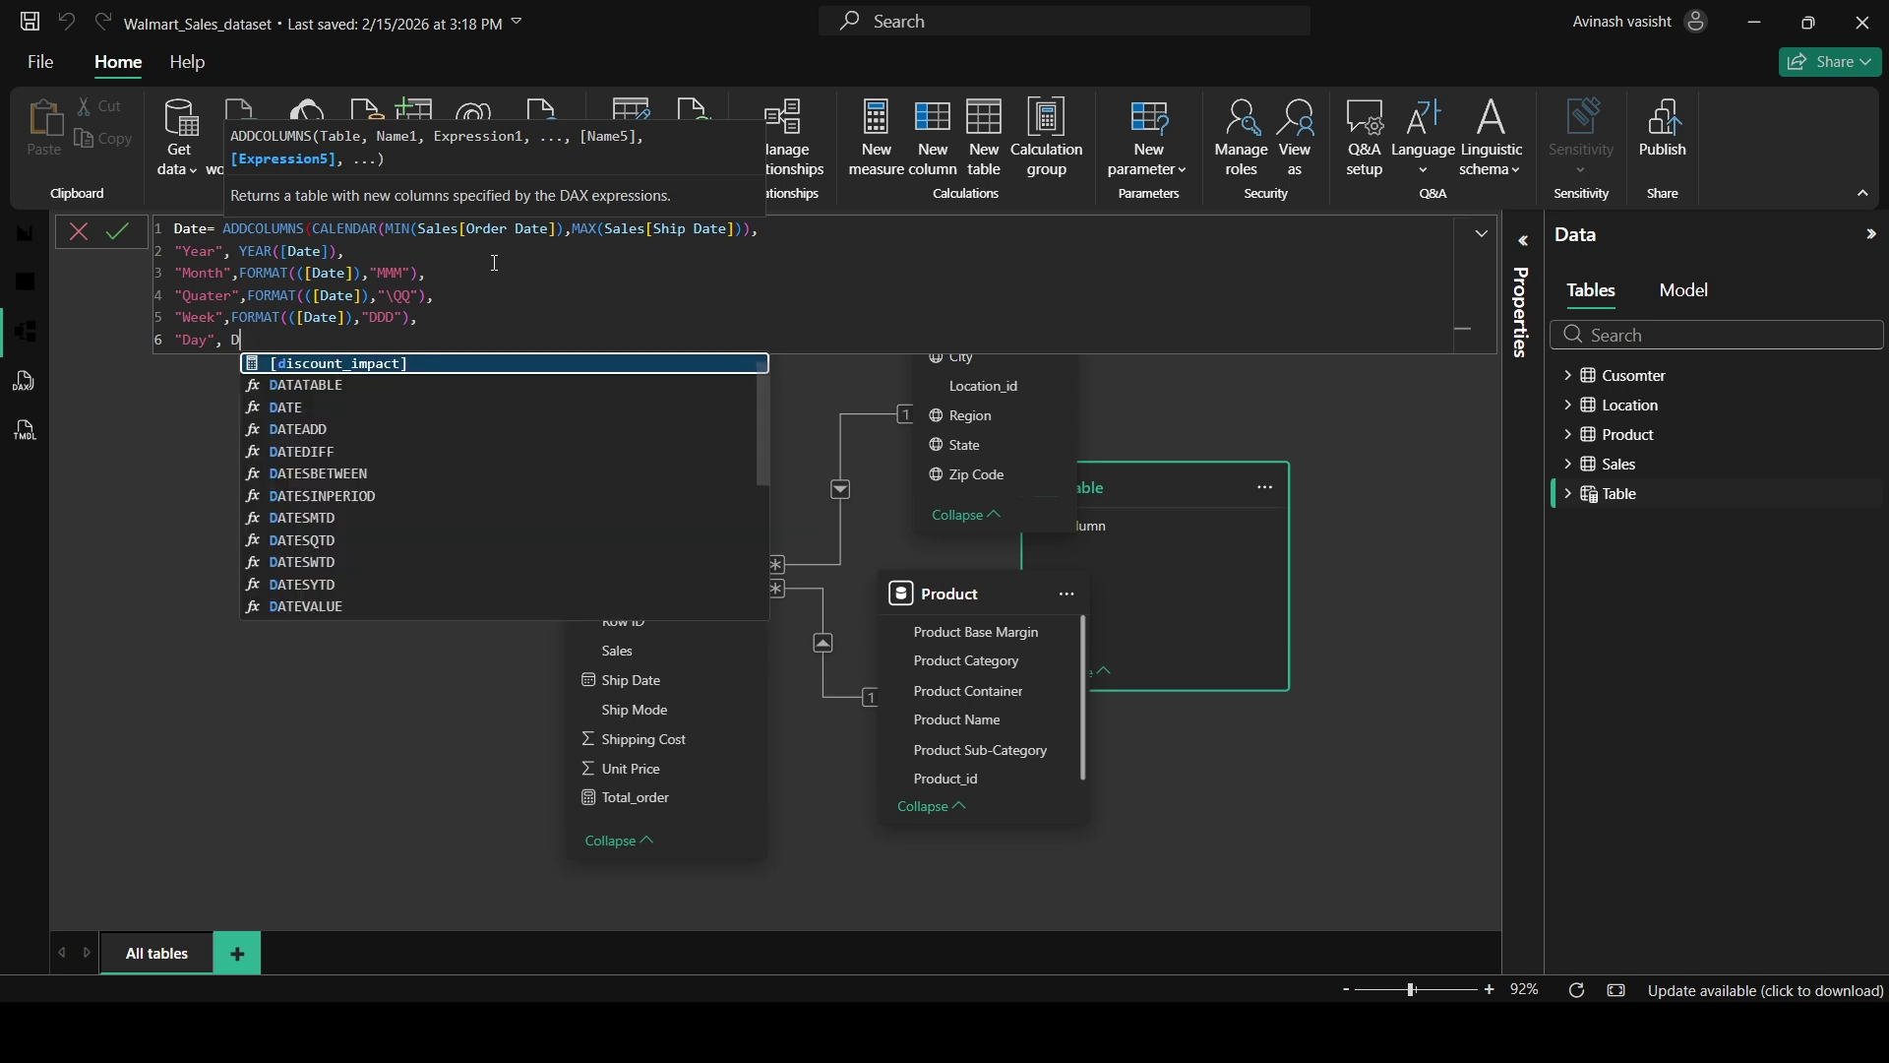
pyautogui.write('ay')
pyautogui.press('Tab')
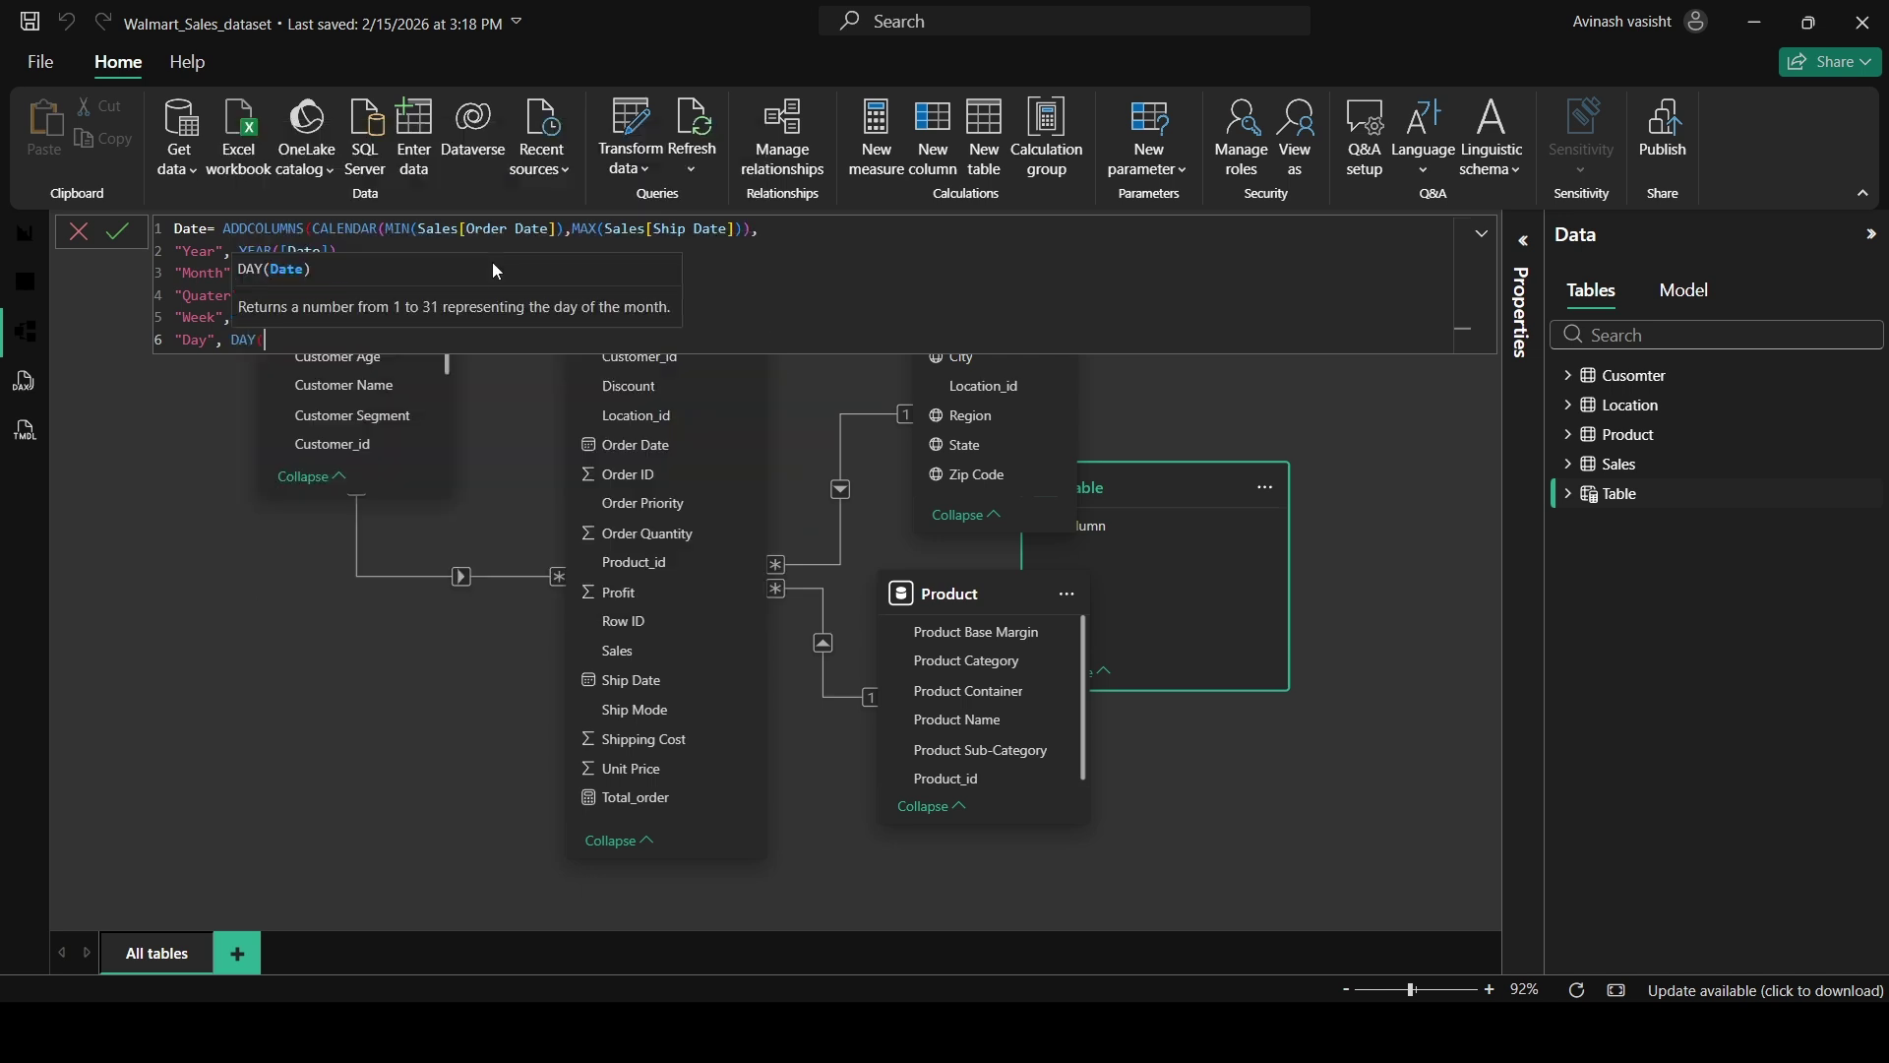
pyautogui.write('date')
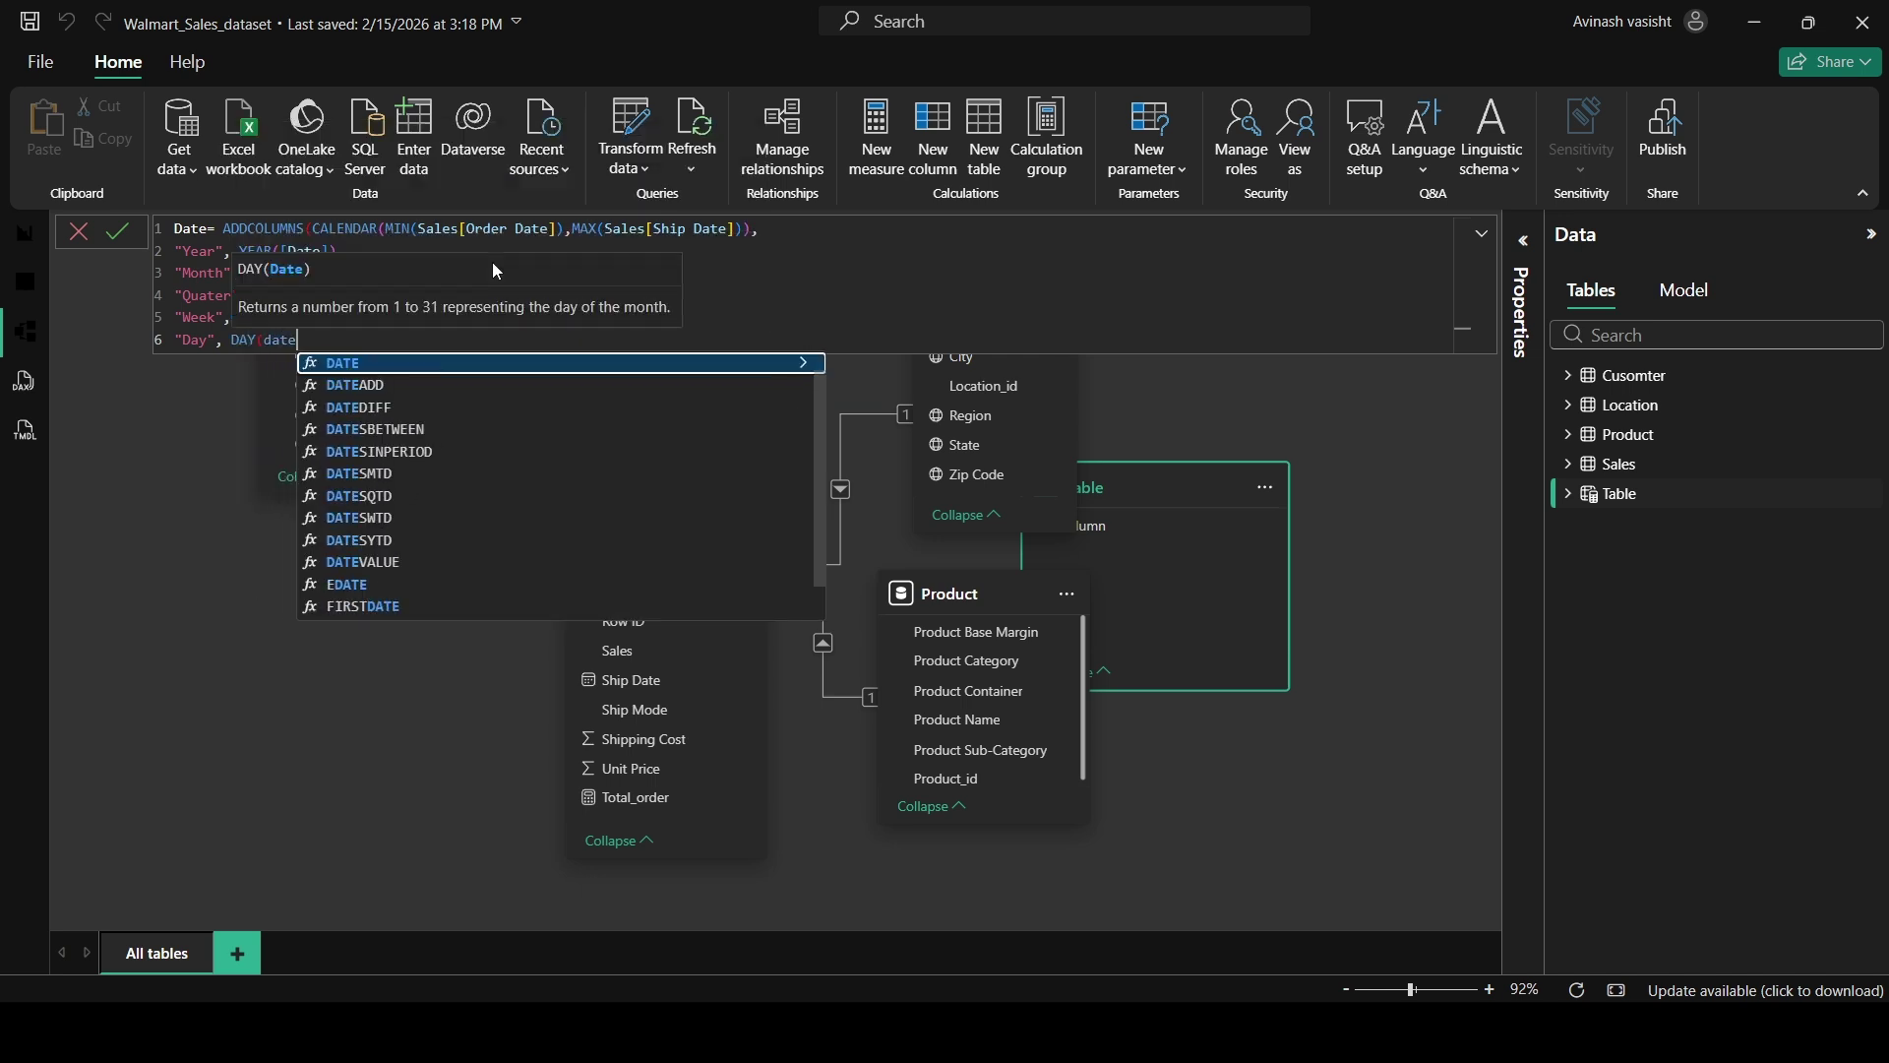
pyautogui.press('Up')
pyautogui.press('Tab')
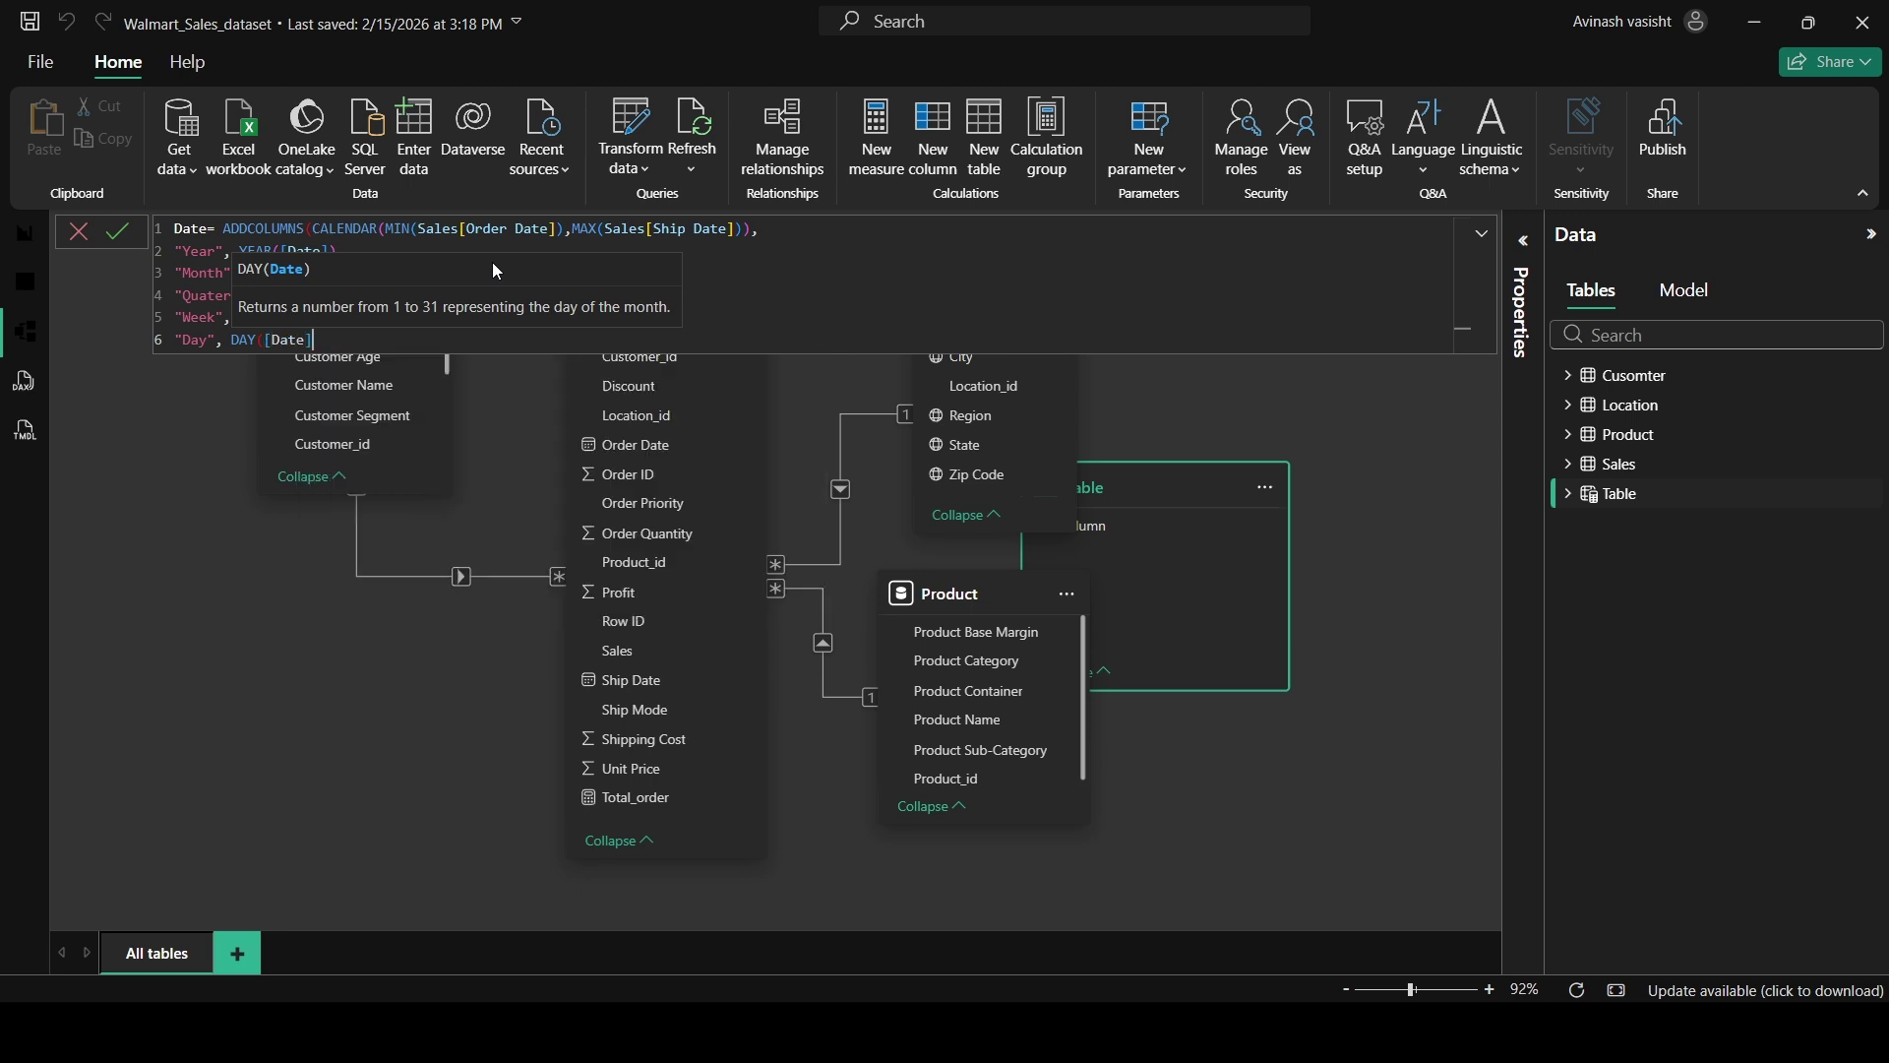
pyautogui.write('))')
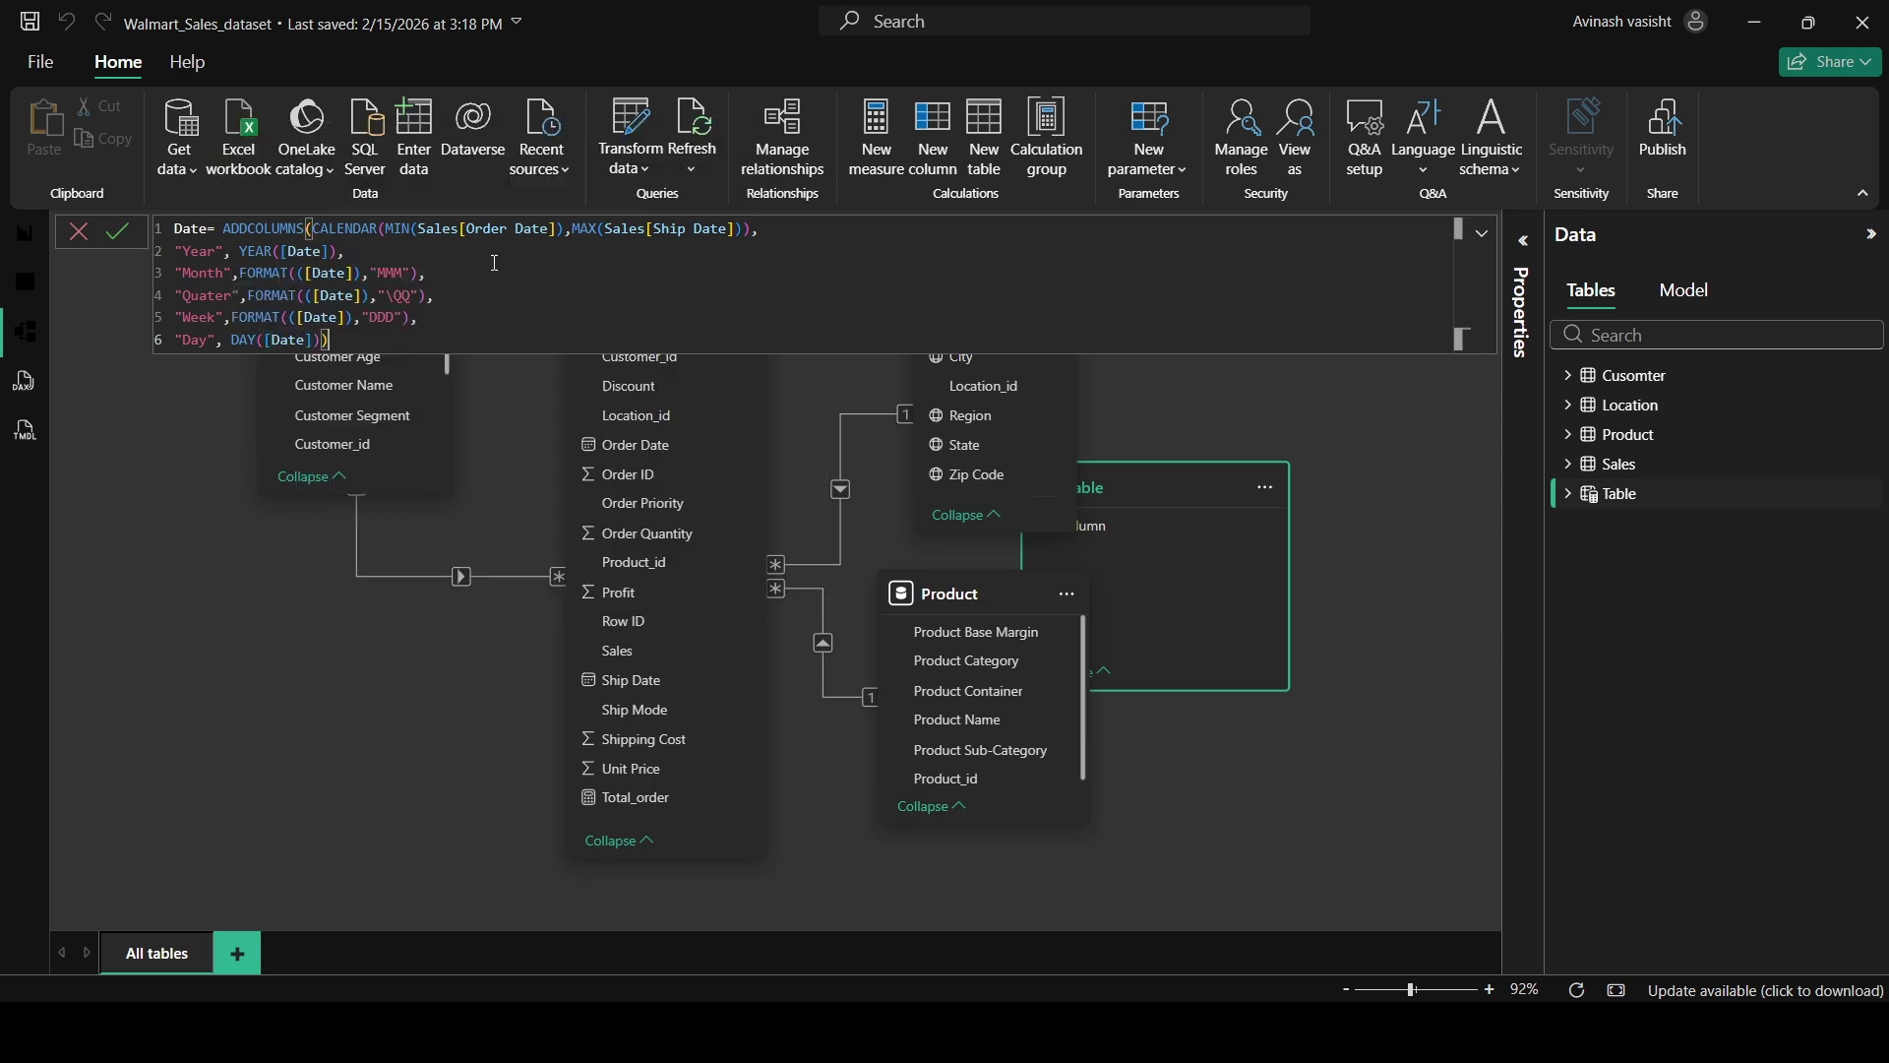
pyautogui.press('Return')
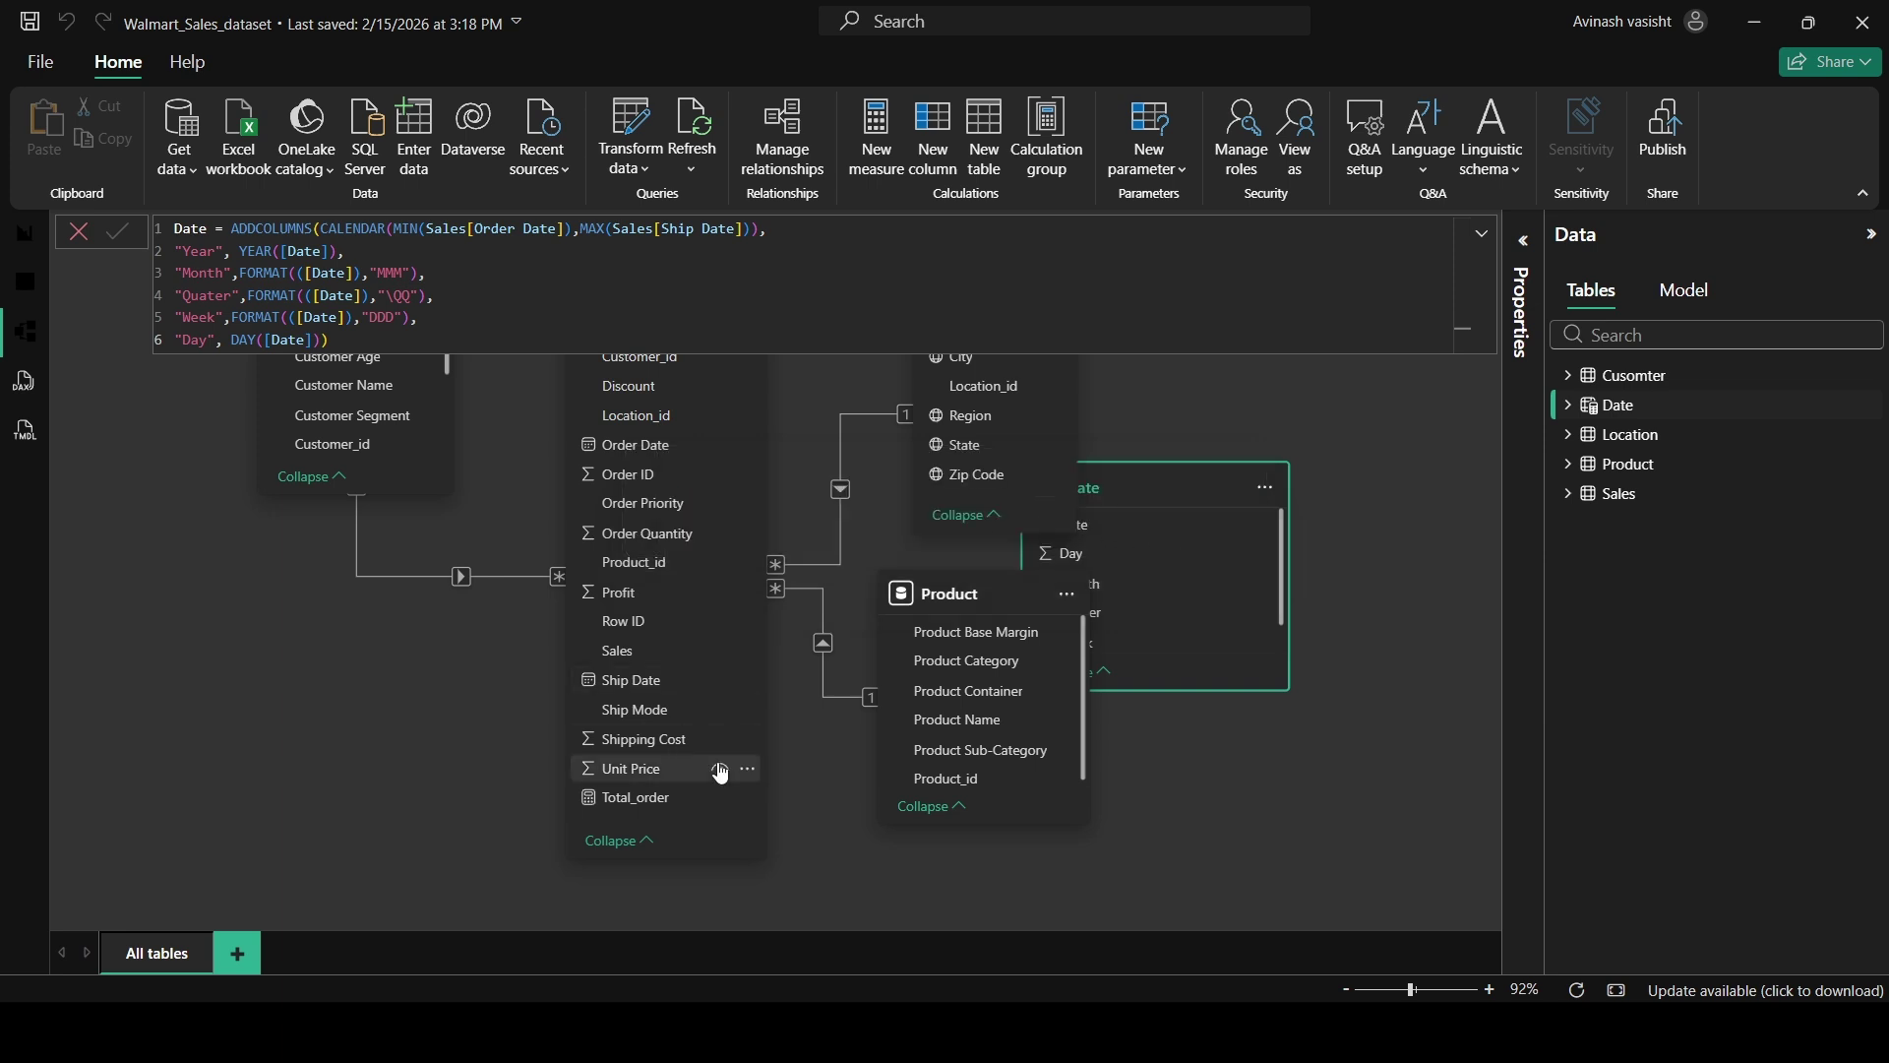
# Move the Date table below the Cusomter table in the model diagram and deselect it.
pyautogui.moveTo(1155, 490); pyautogui.dragTo(375, 676)
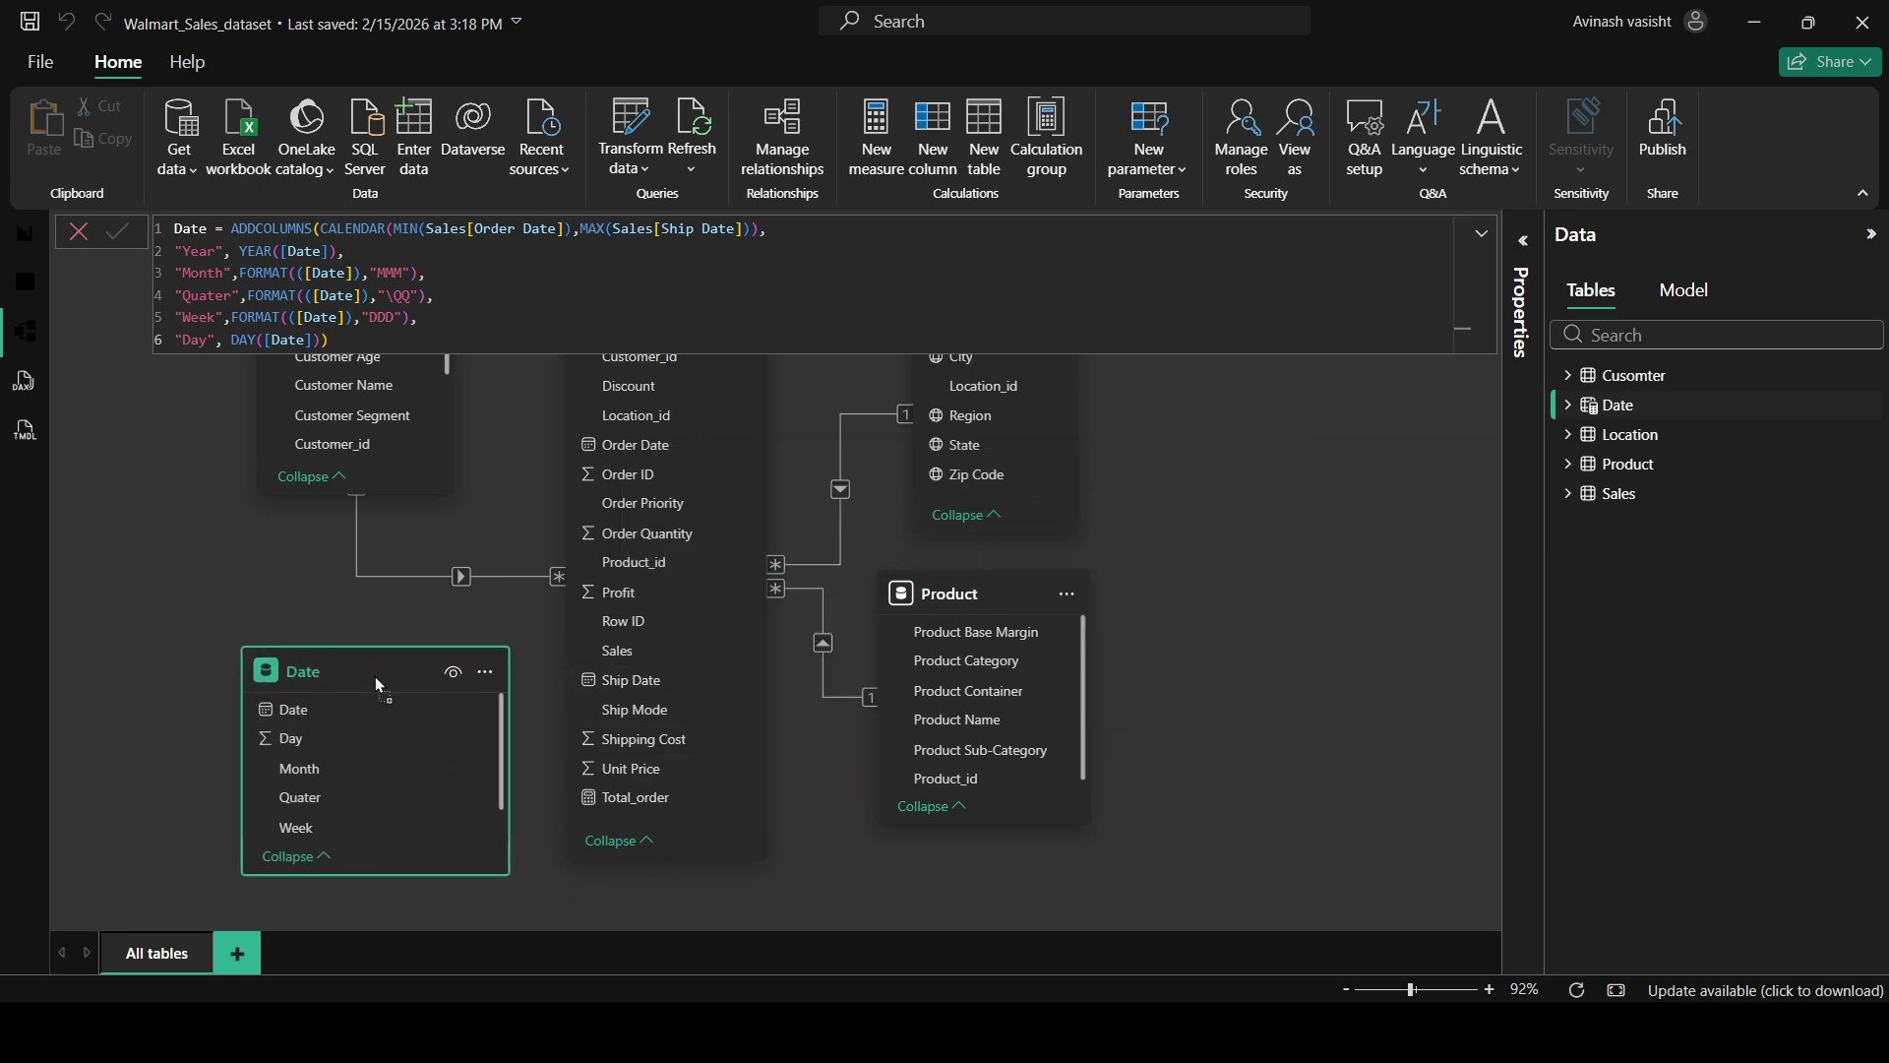
pyautogui.click(242, 593)
# Inspect the Date table's rows and calculated columns in the table view, then return to the model diagram.
pyautogui.click(1615, 411)
pyautogui.click(27, 301)
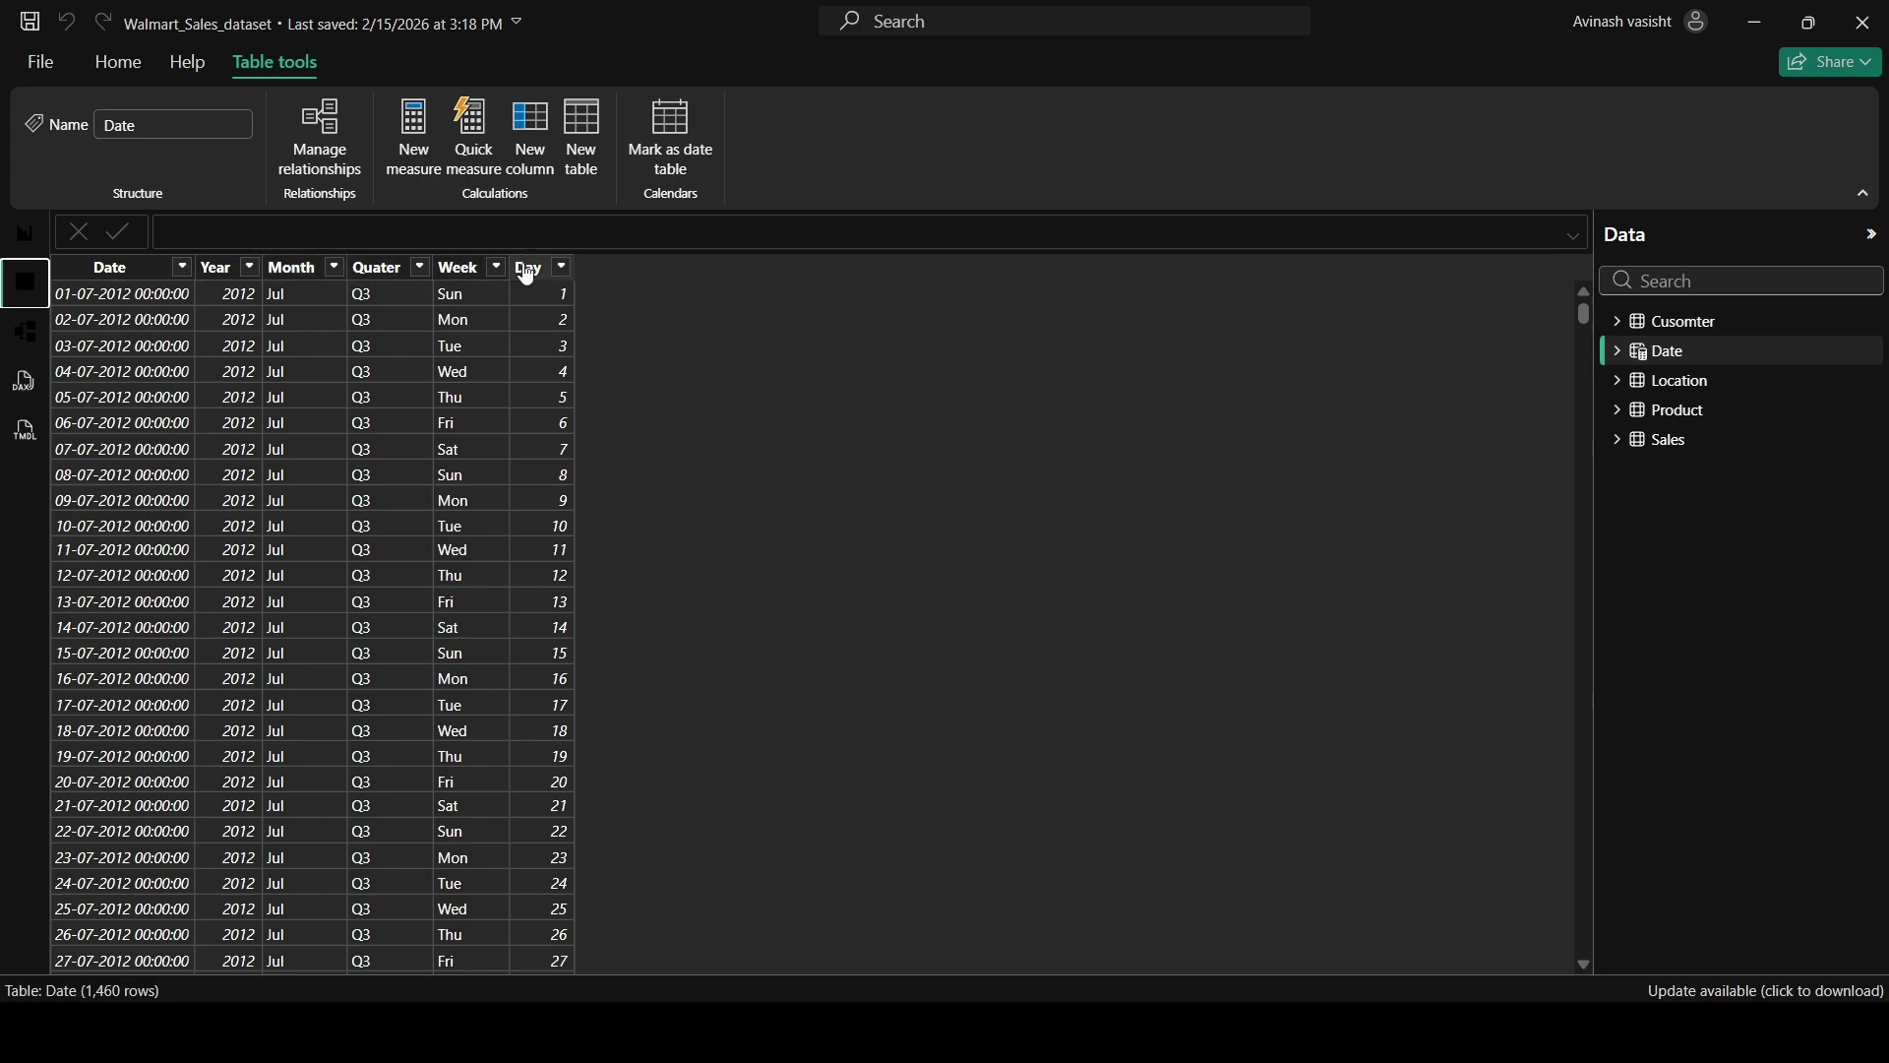
pyautogui.click(21, 352)
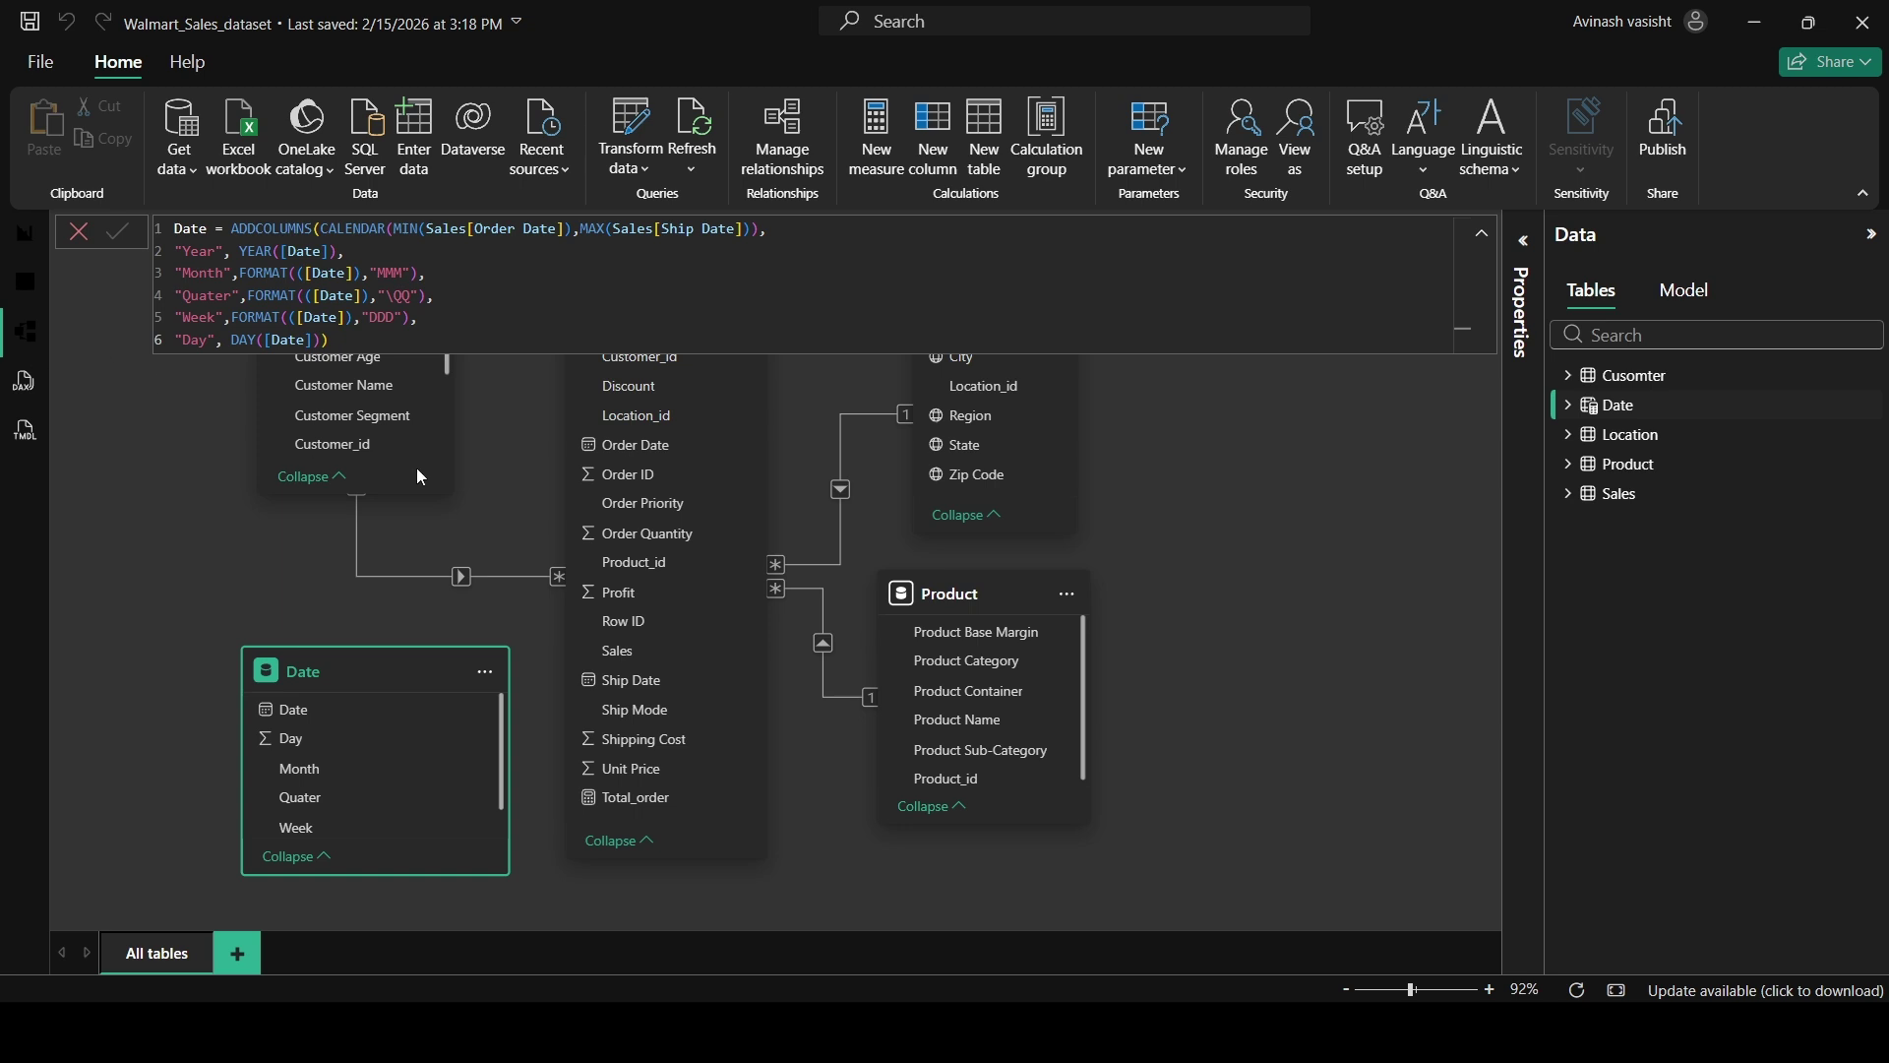
# Mark the Date table as a date table, using Date as its date column, and save the setting.
pyautogui.click(268, 604)
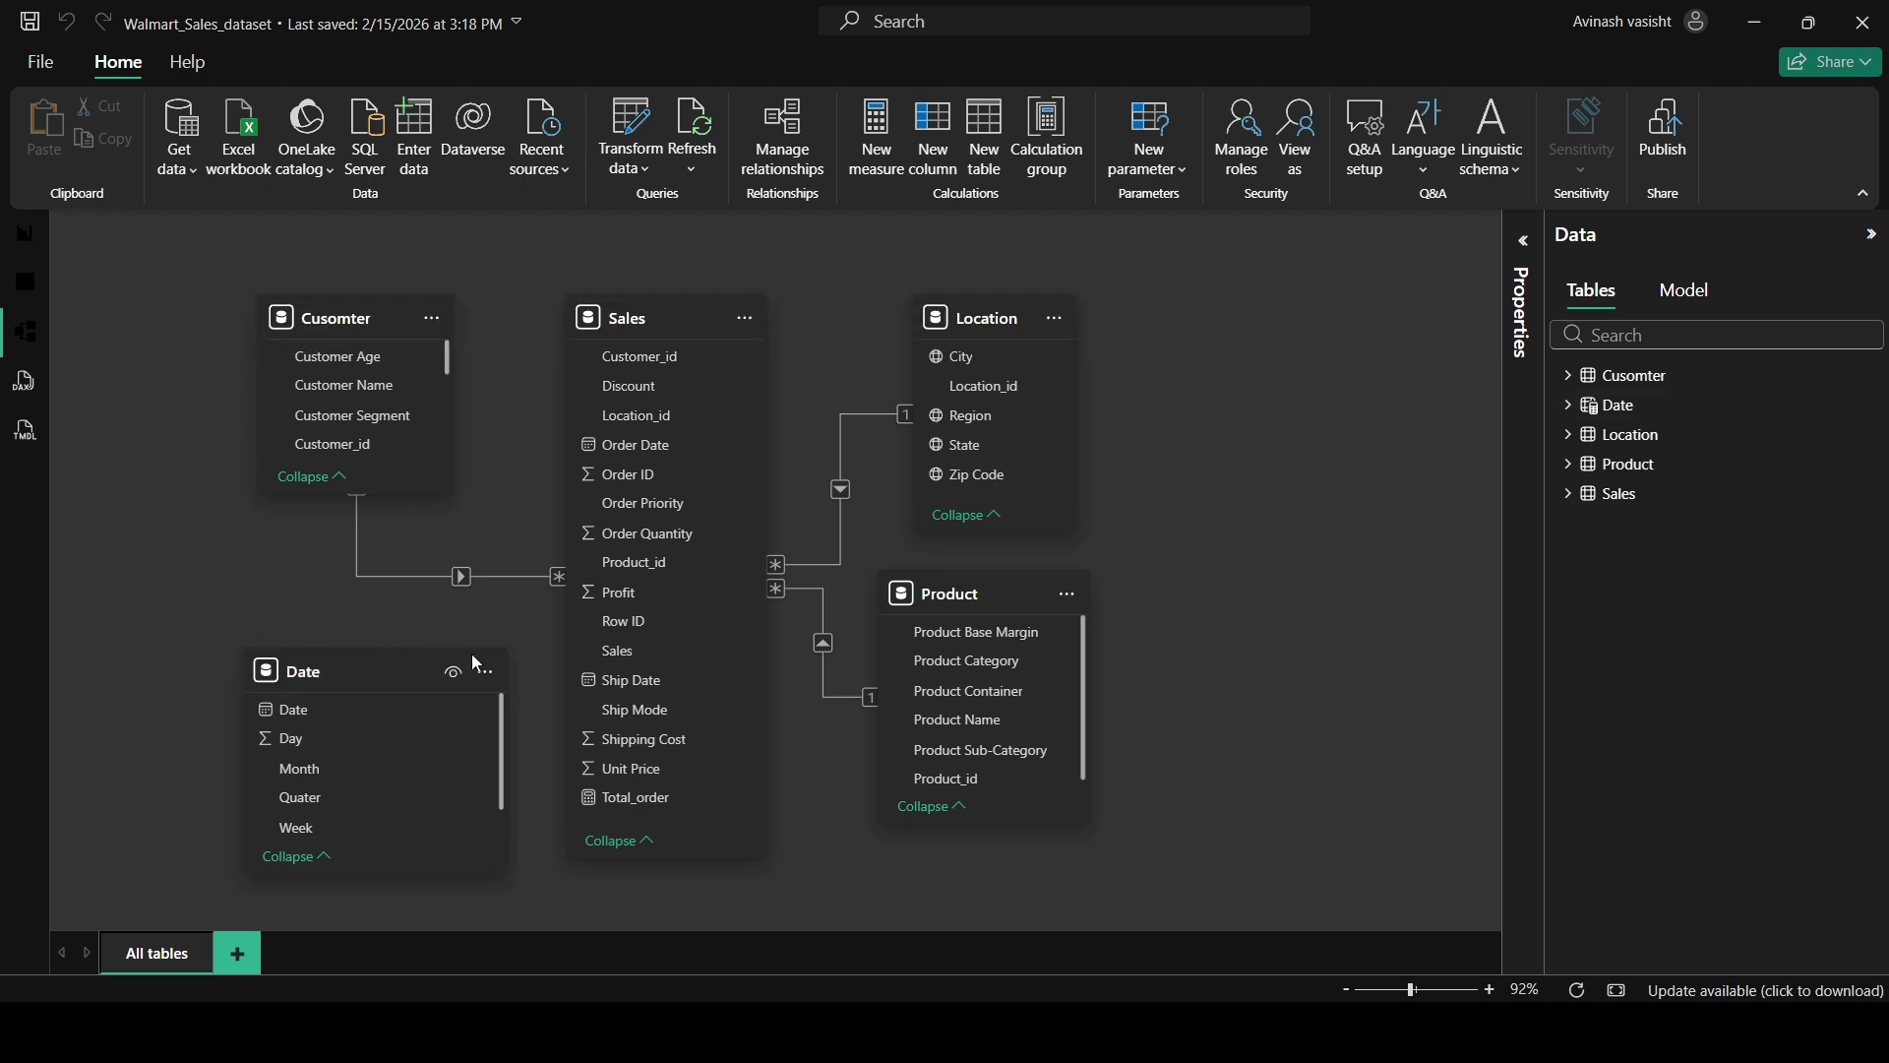
pyautogui.click(486, 677)
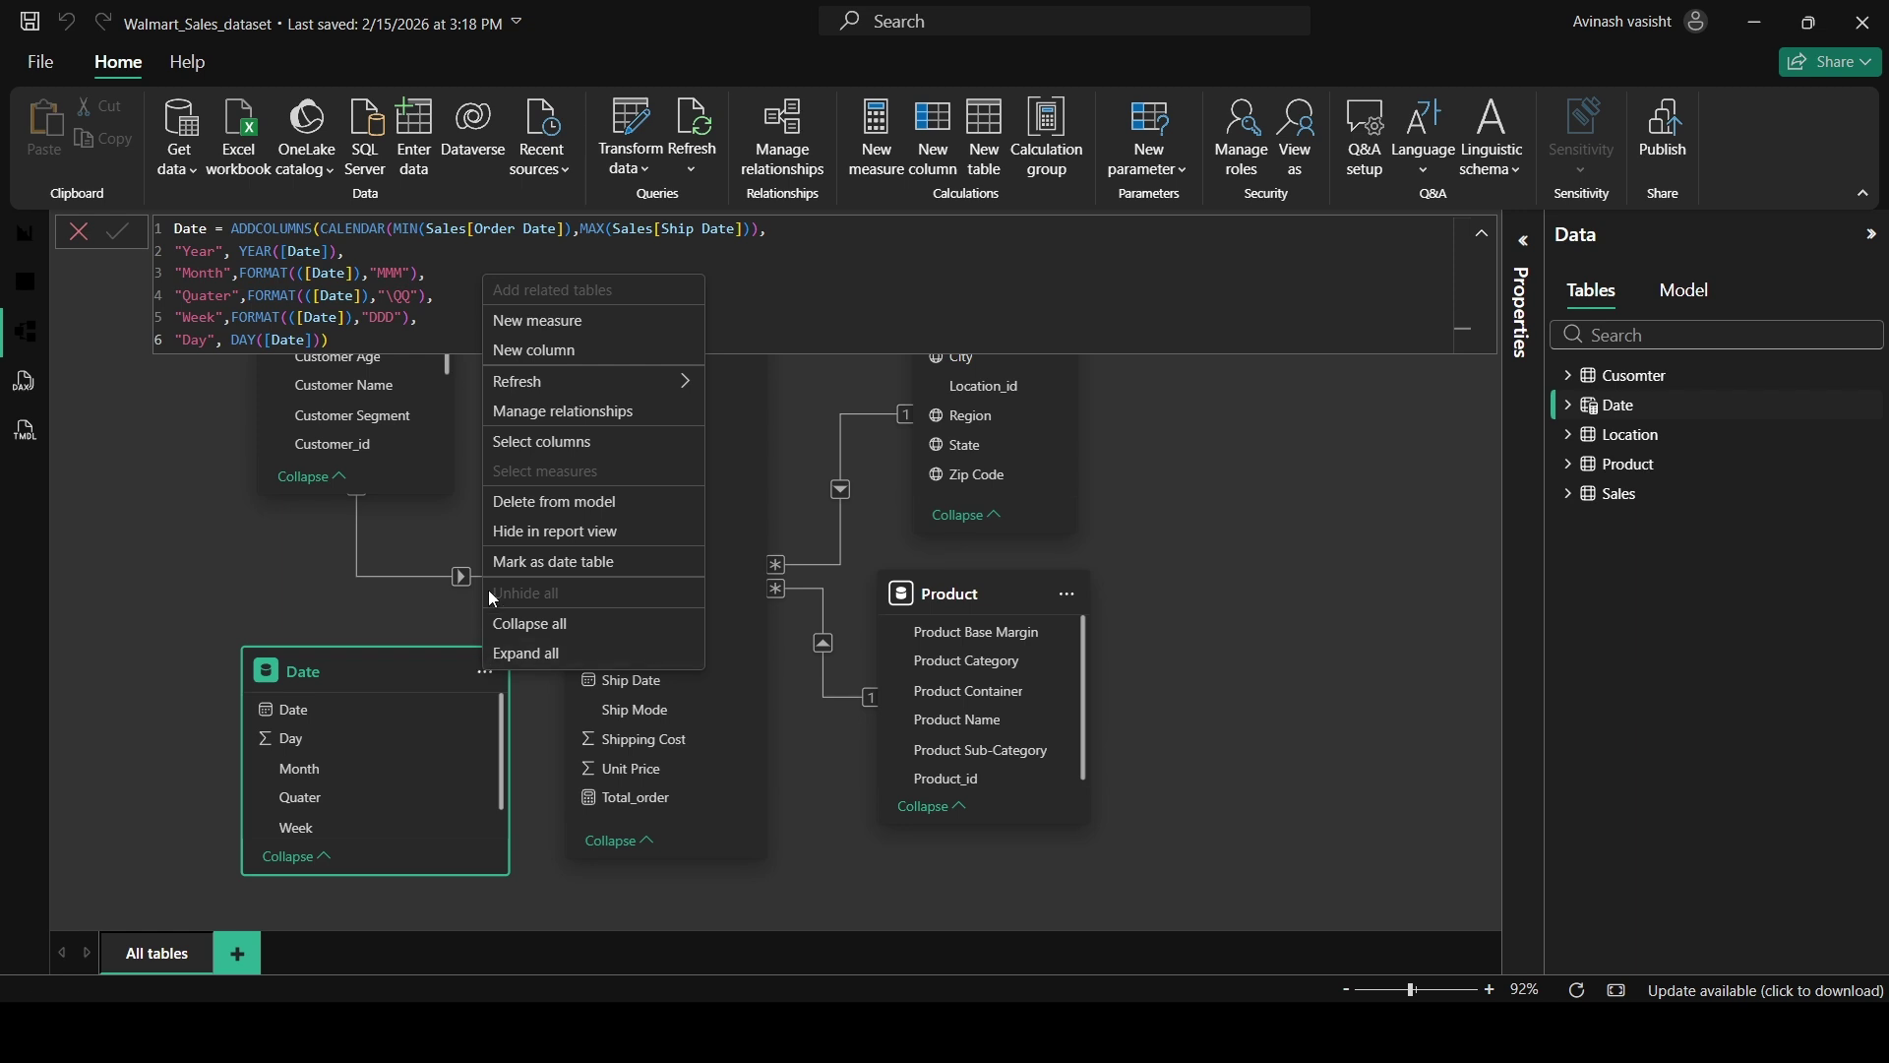
pyautogui.click(505, 565)
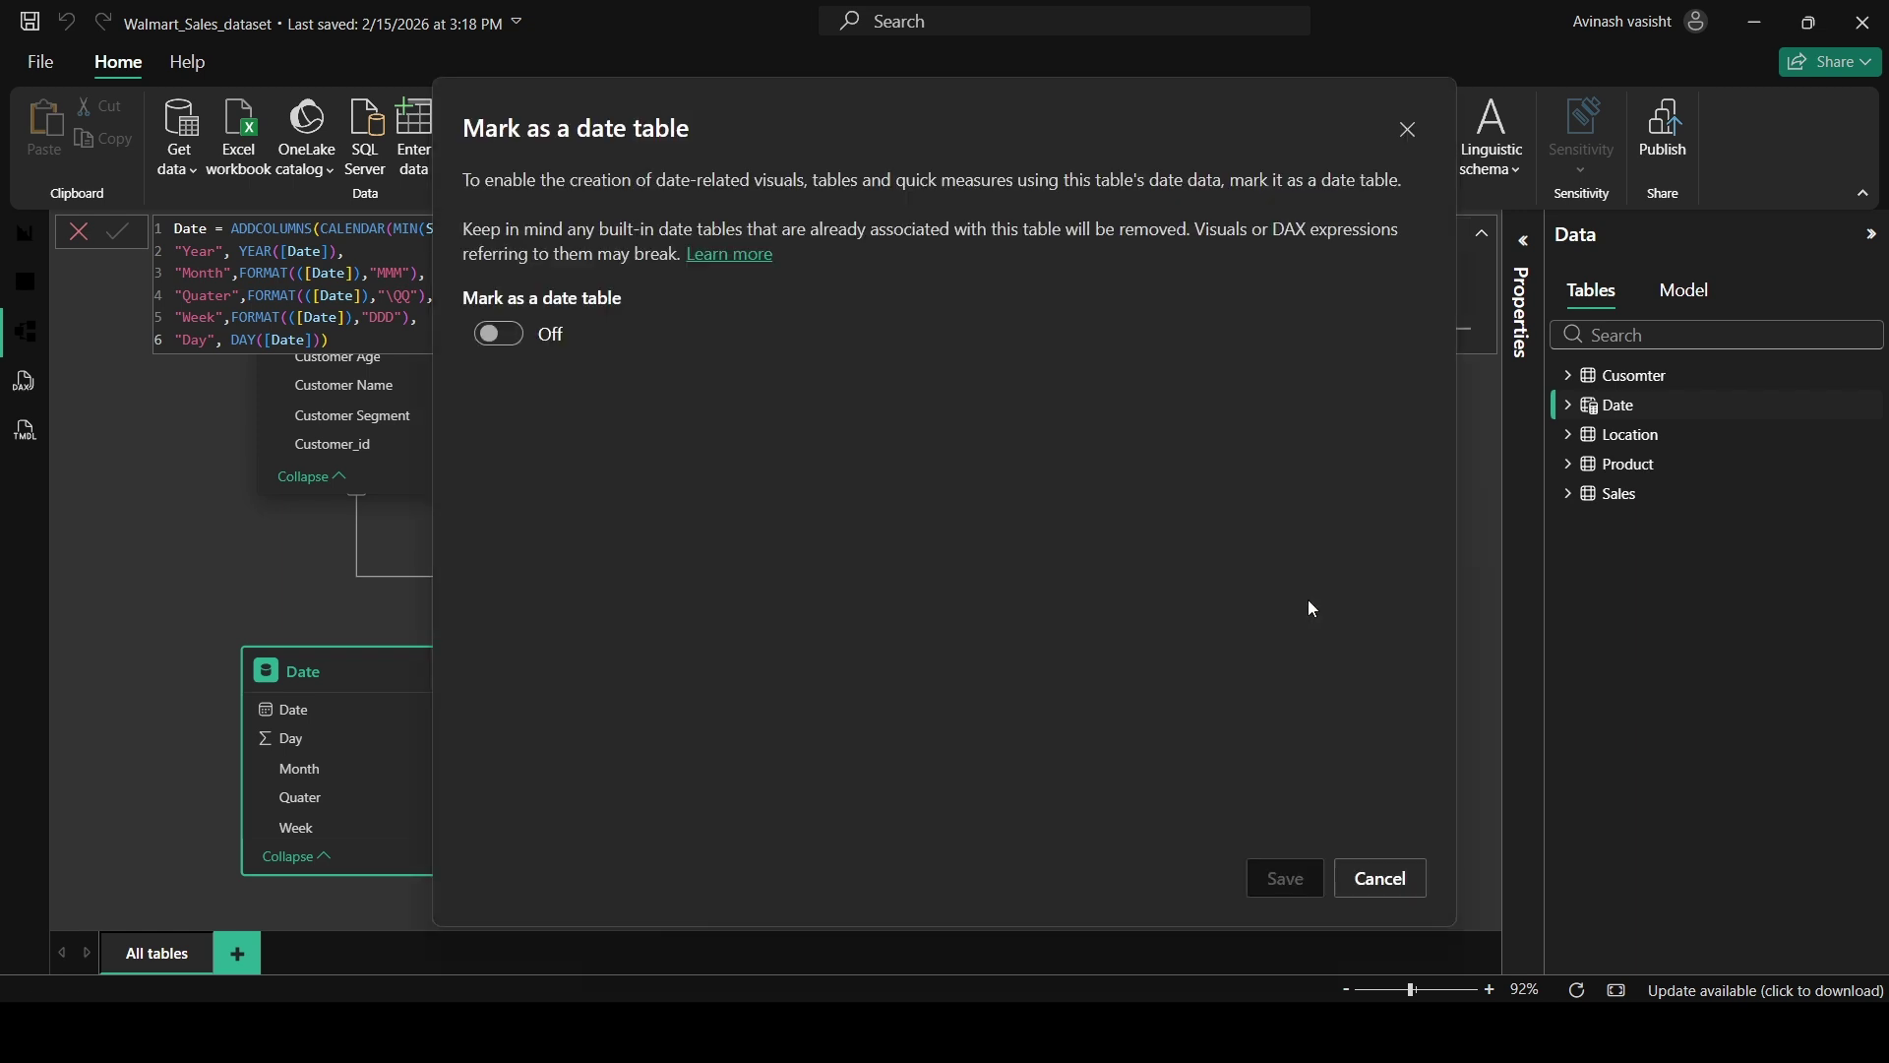
pyautogui.click(502, 335)
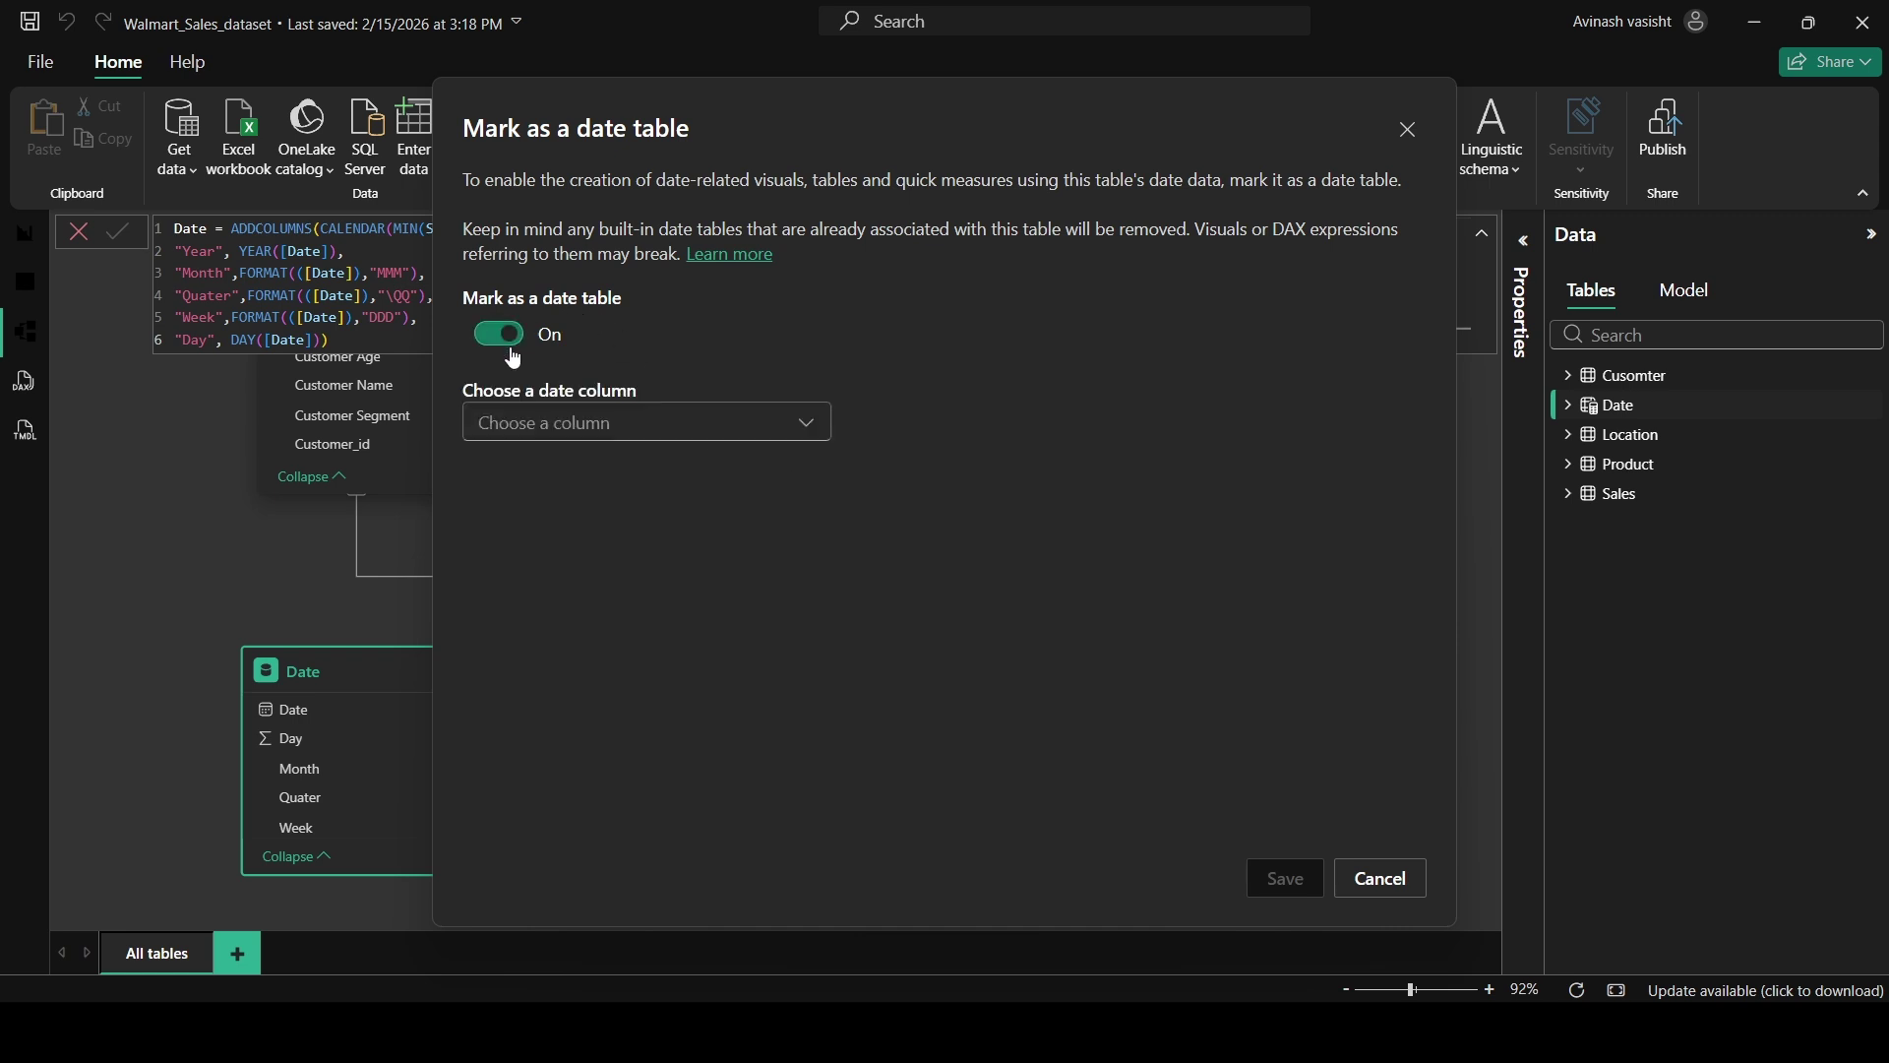
pyautogui.click(588, 424)
pyautogui.click(570, 472)
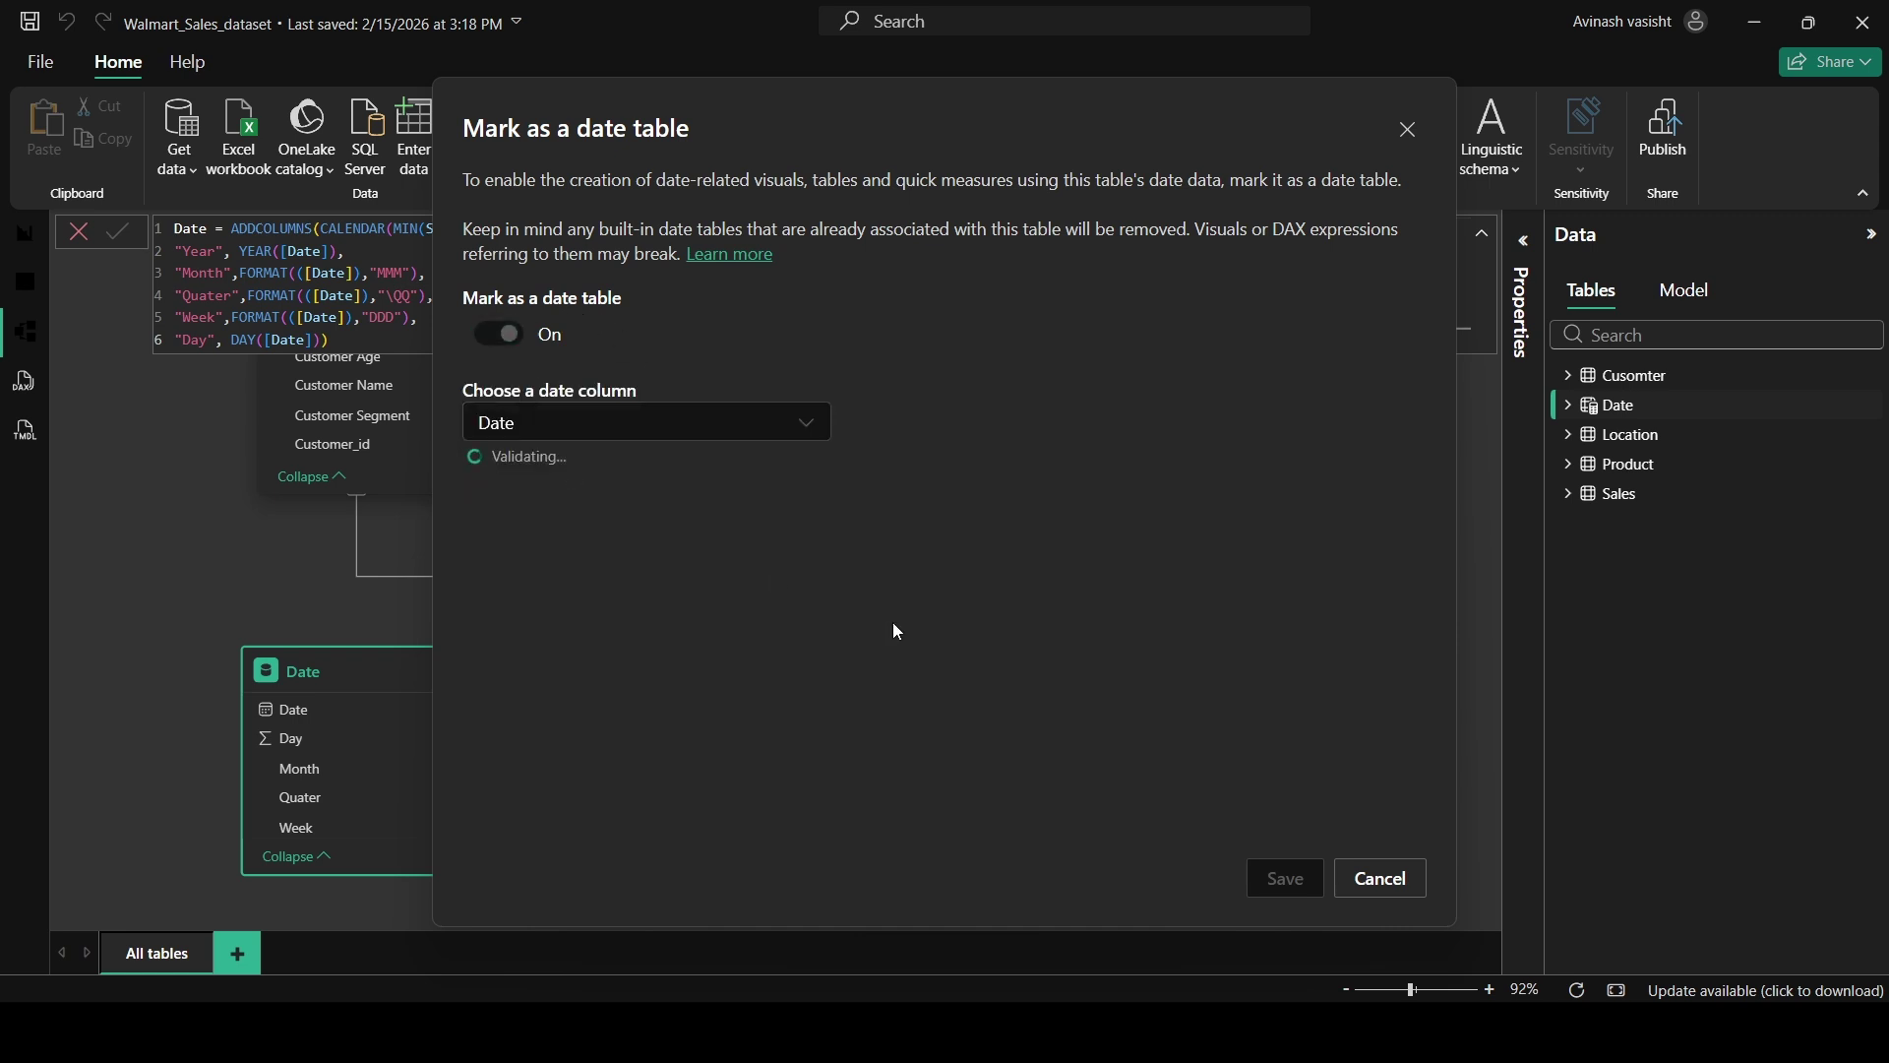
pyautogui.click(1285, 876)
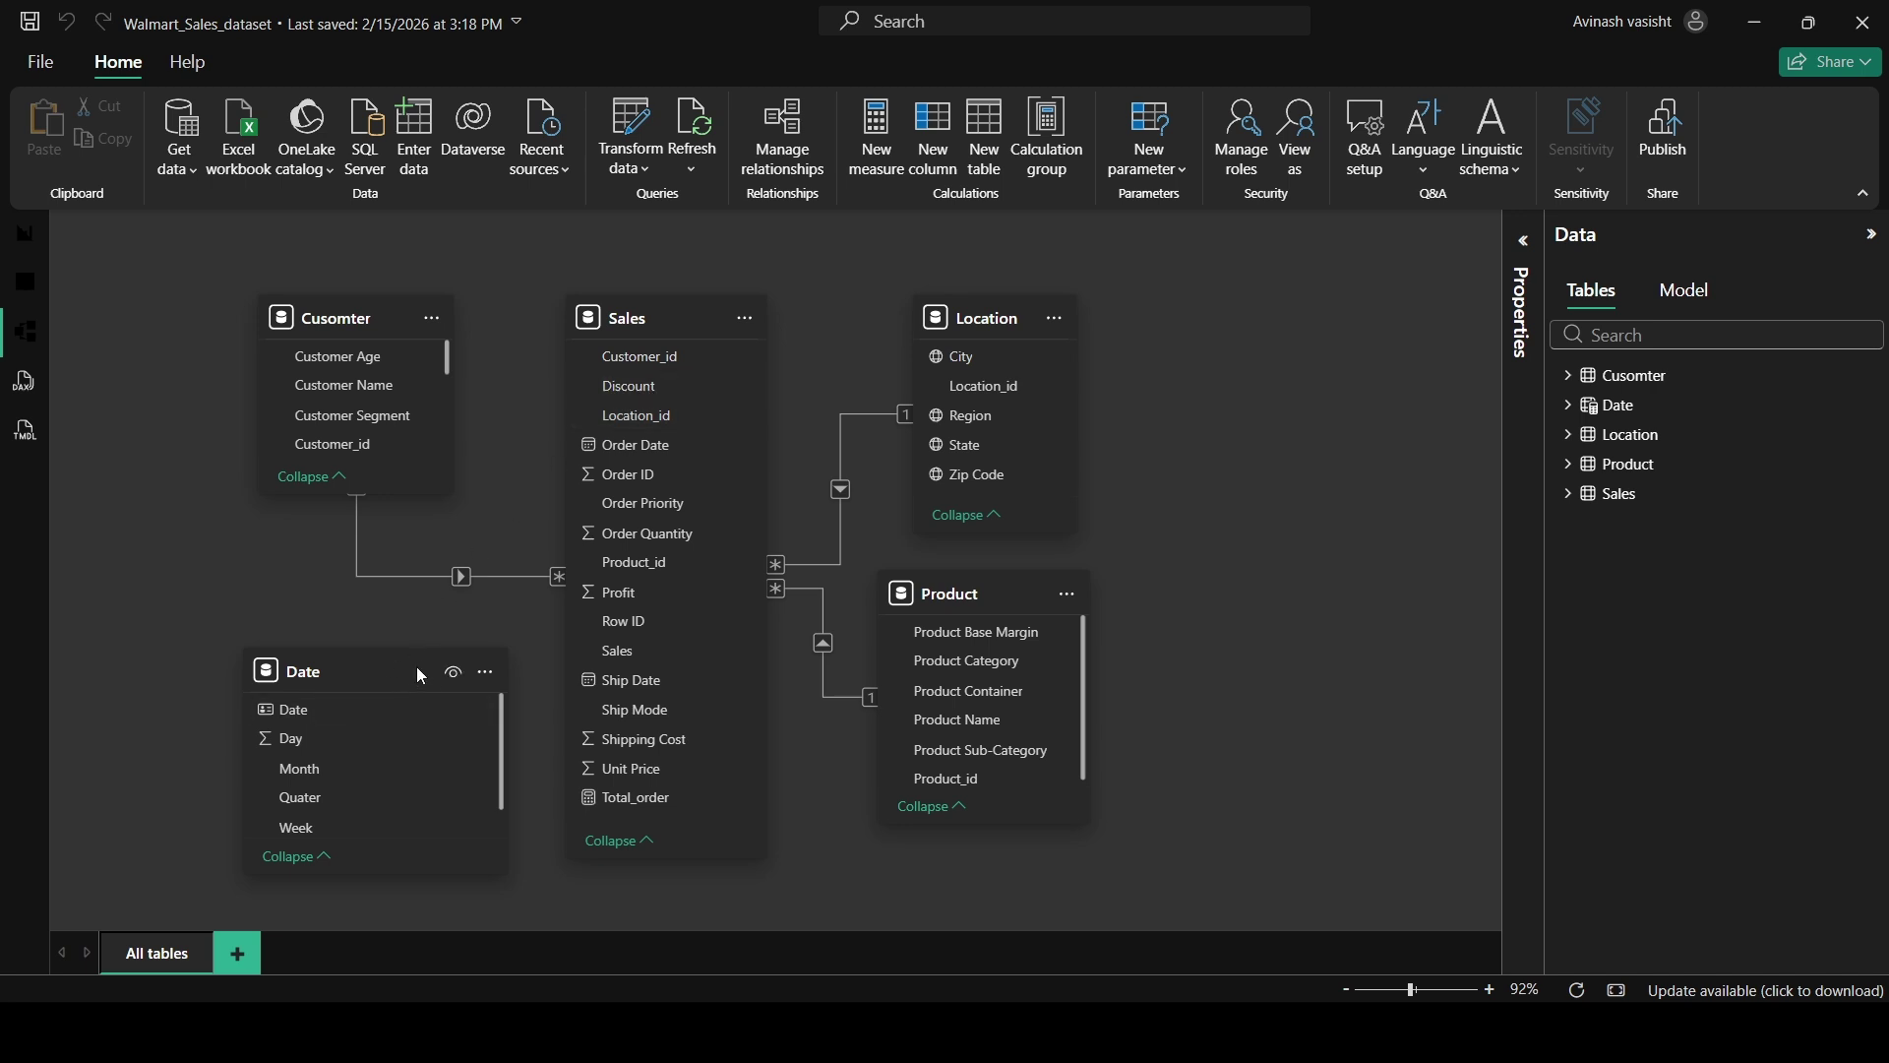
# Create one-to-many, single-direction relationships from the Date table's Date column to Sales Order Date (active) and Sales Ship Date (inactive).
pyautogui.moveTo(327, 714); pyautogui.dragTo(589, 450)
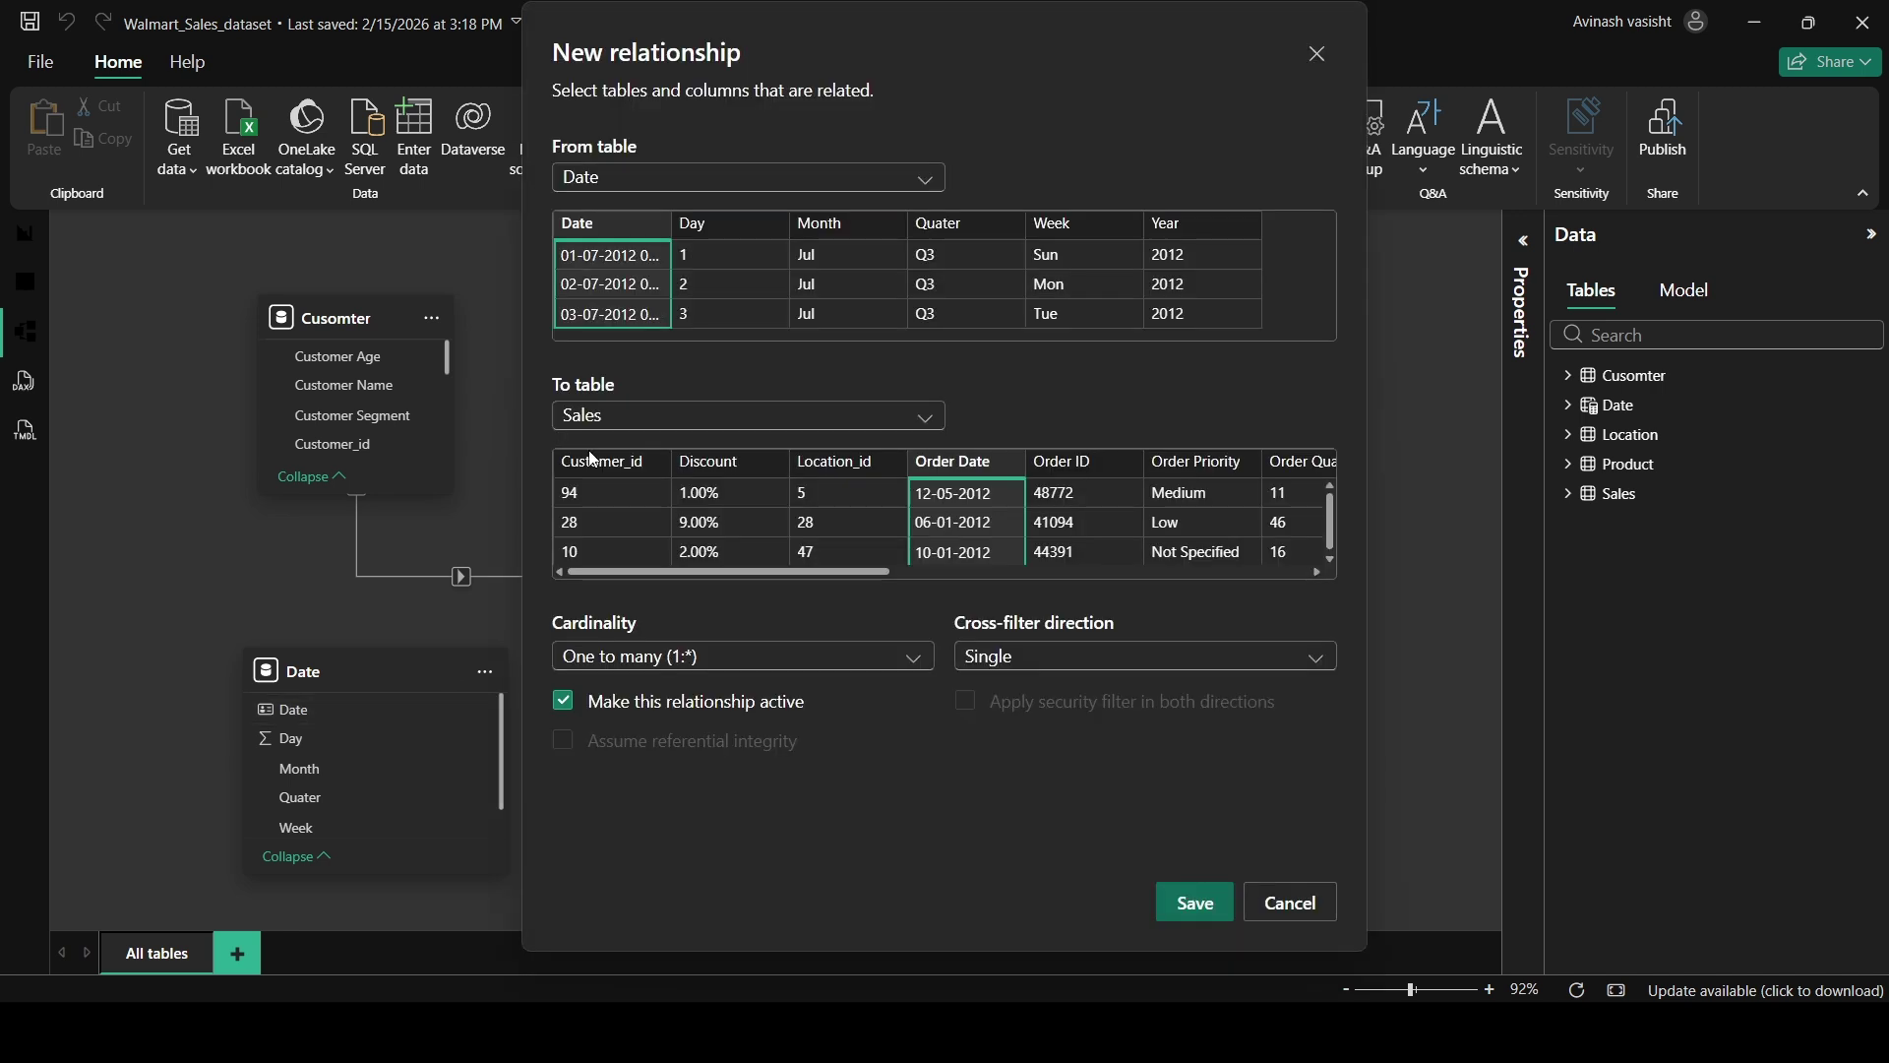
pyautogui.click(1206, 905)
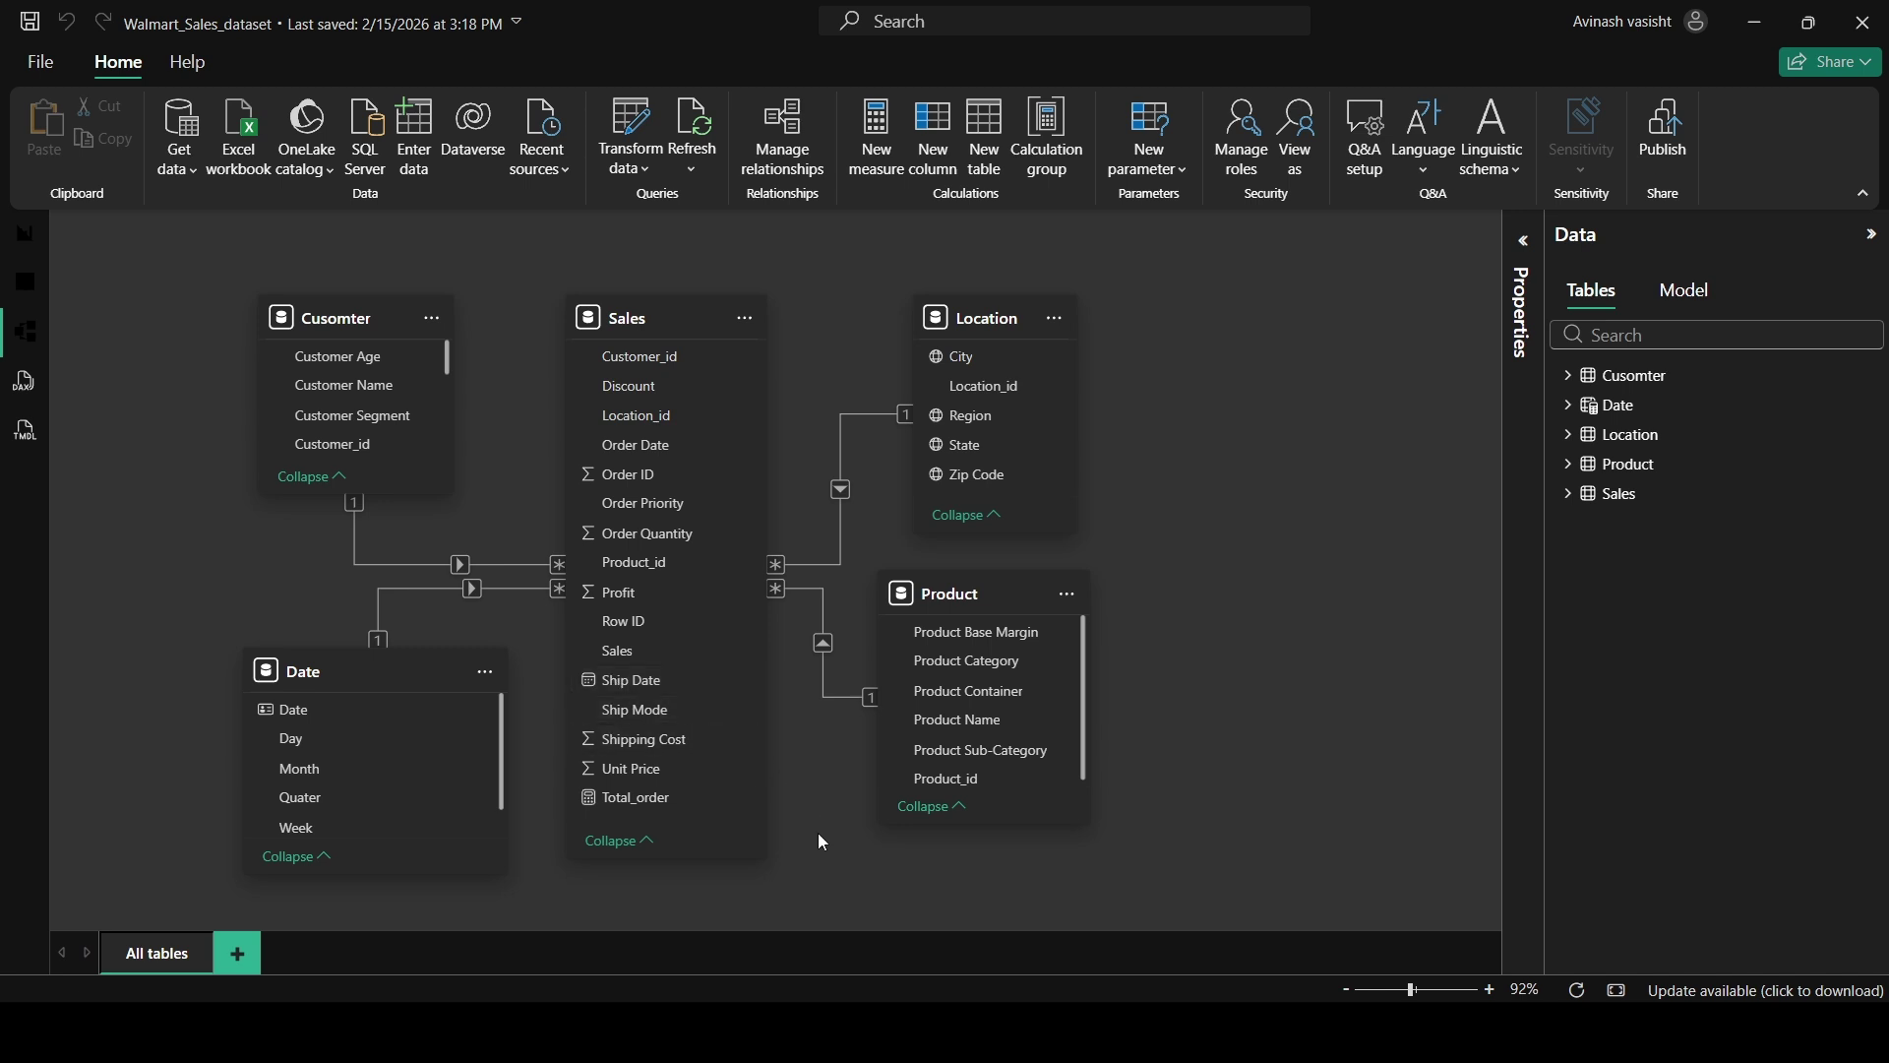
pyautogui.moveTo(286, 710); pyautogui.dragTo(573, 689)
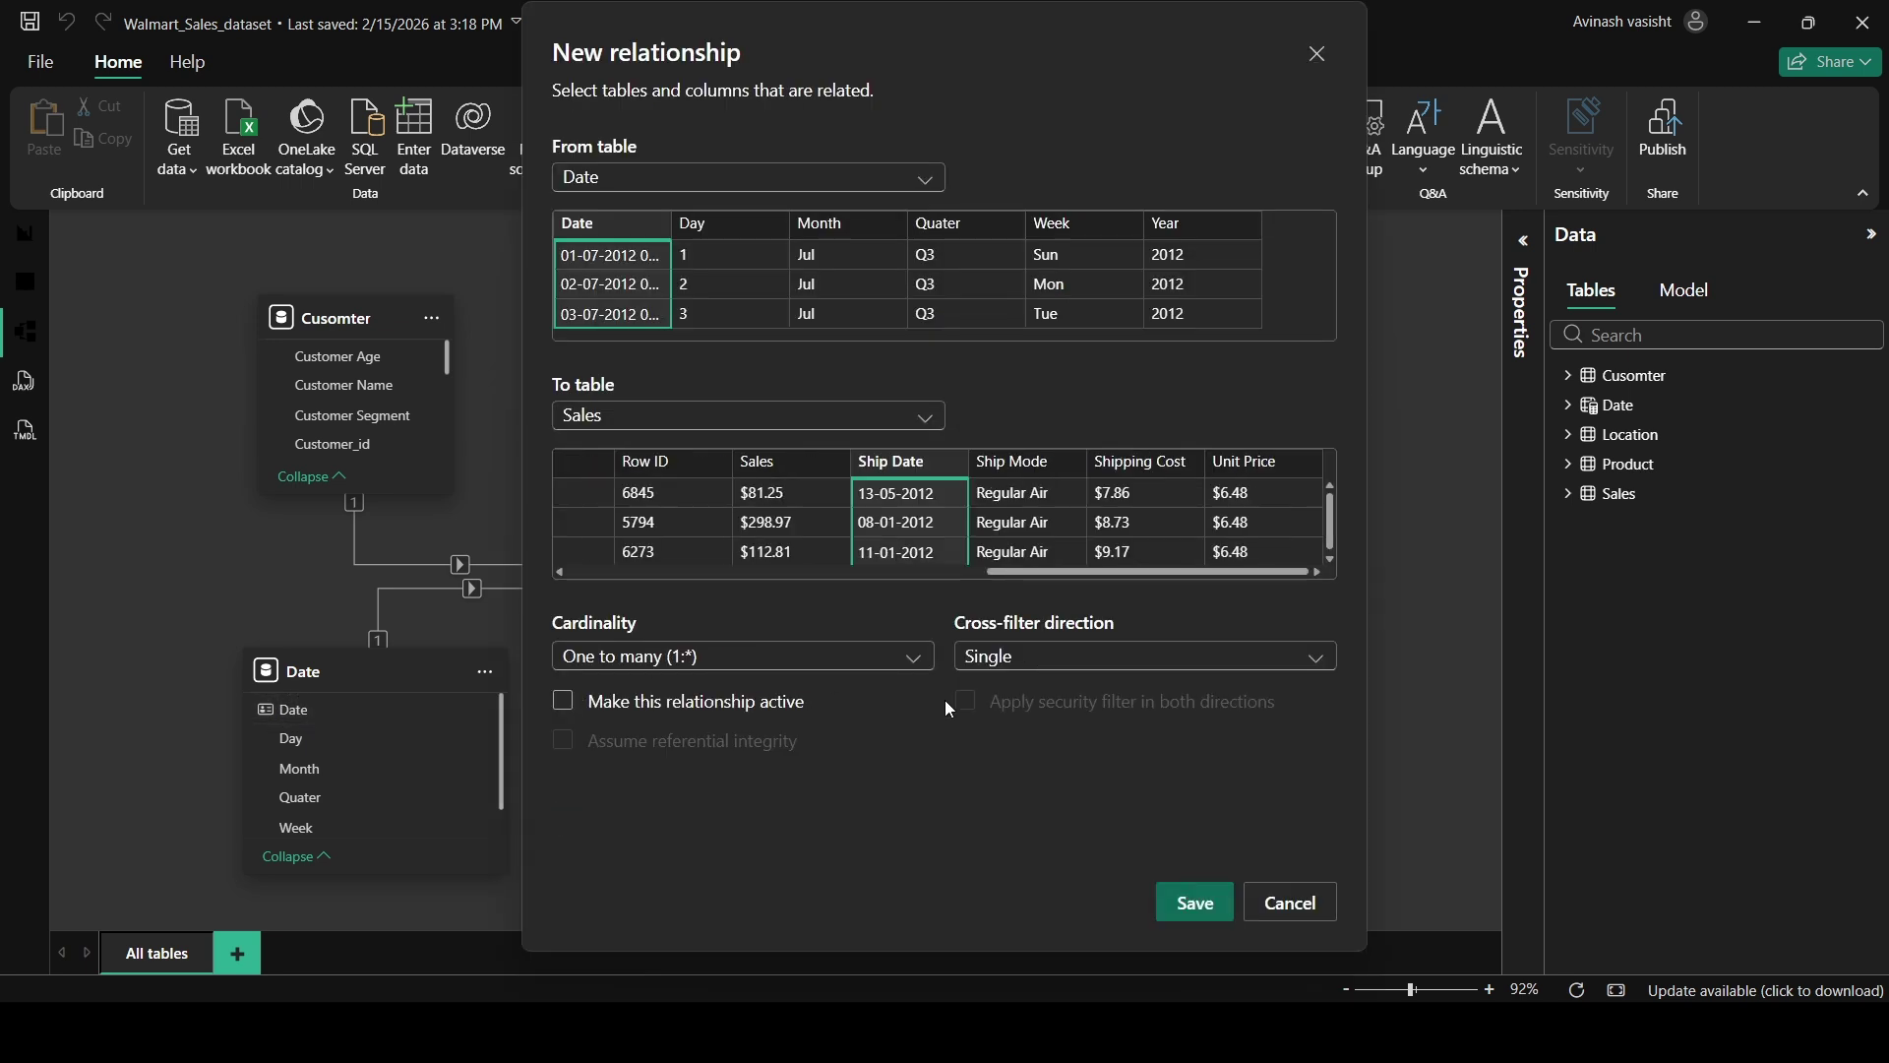
pyautogui.click(1184, 897)
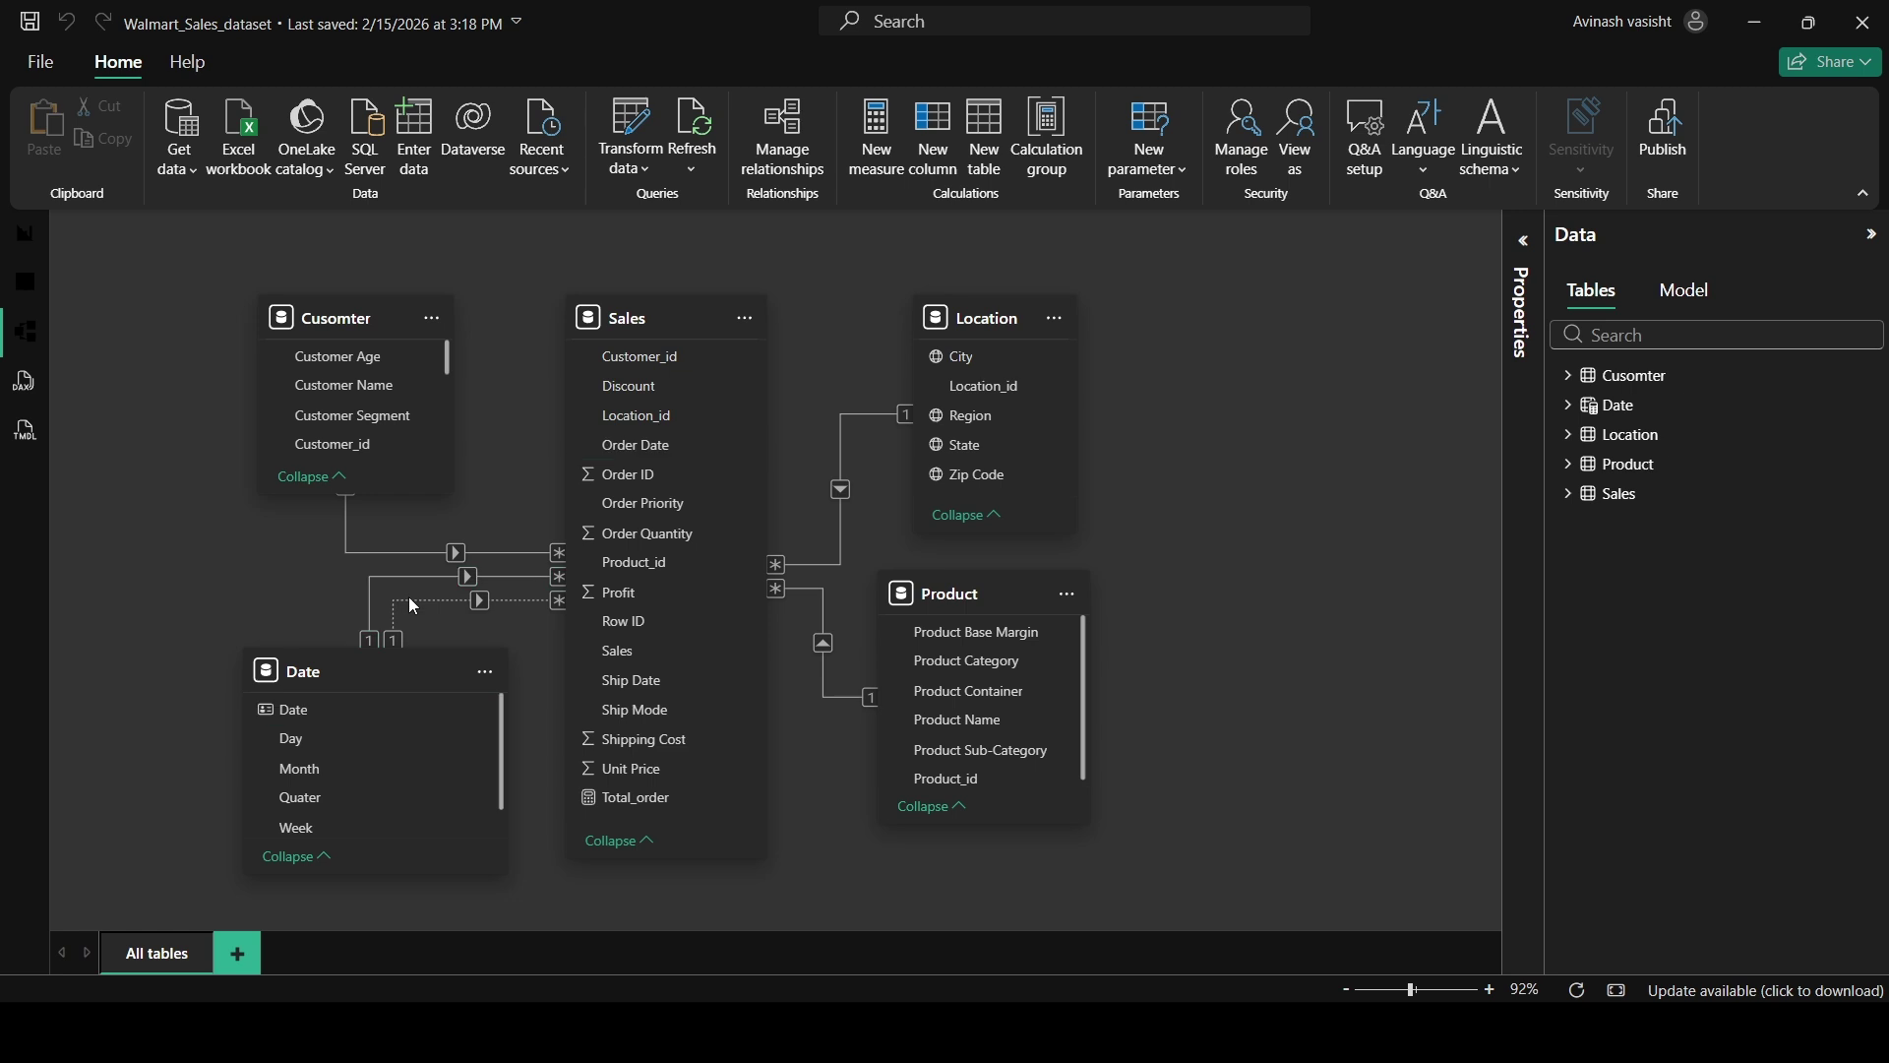
pyautogui.moveTo(327, 658)
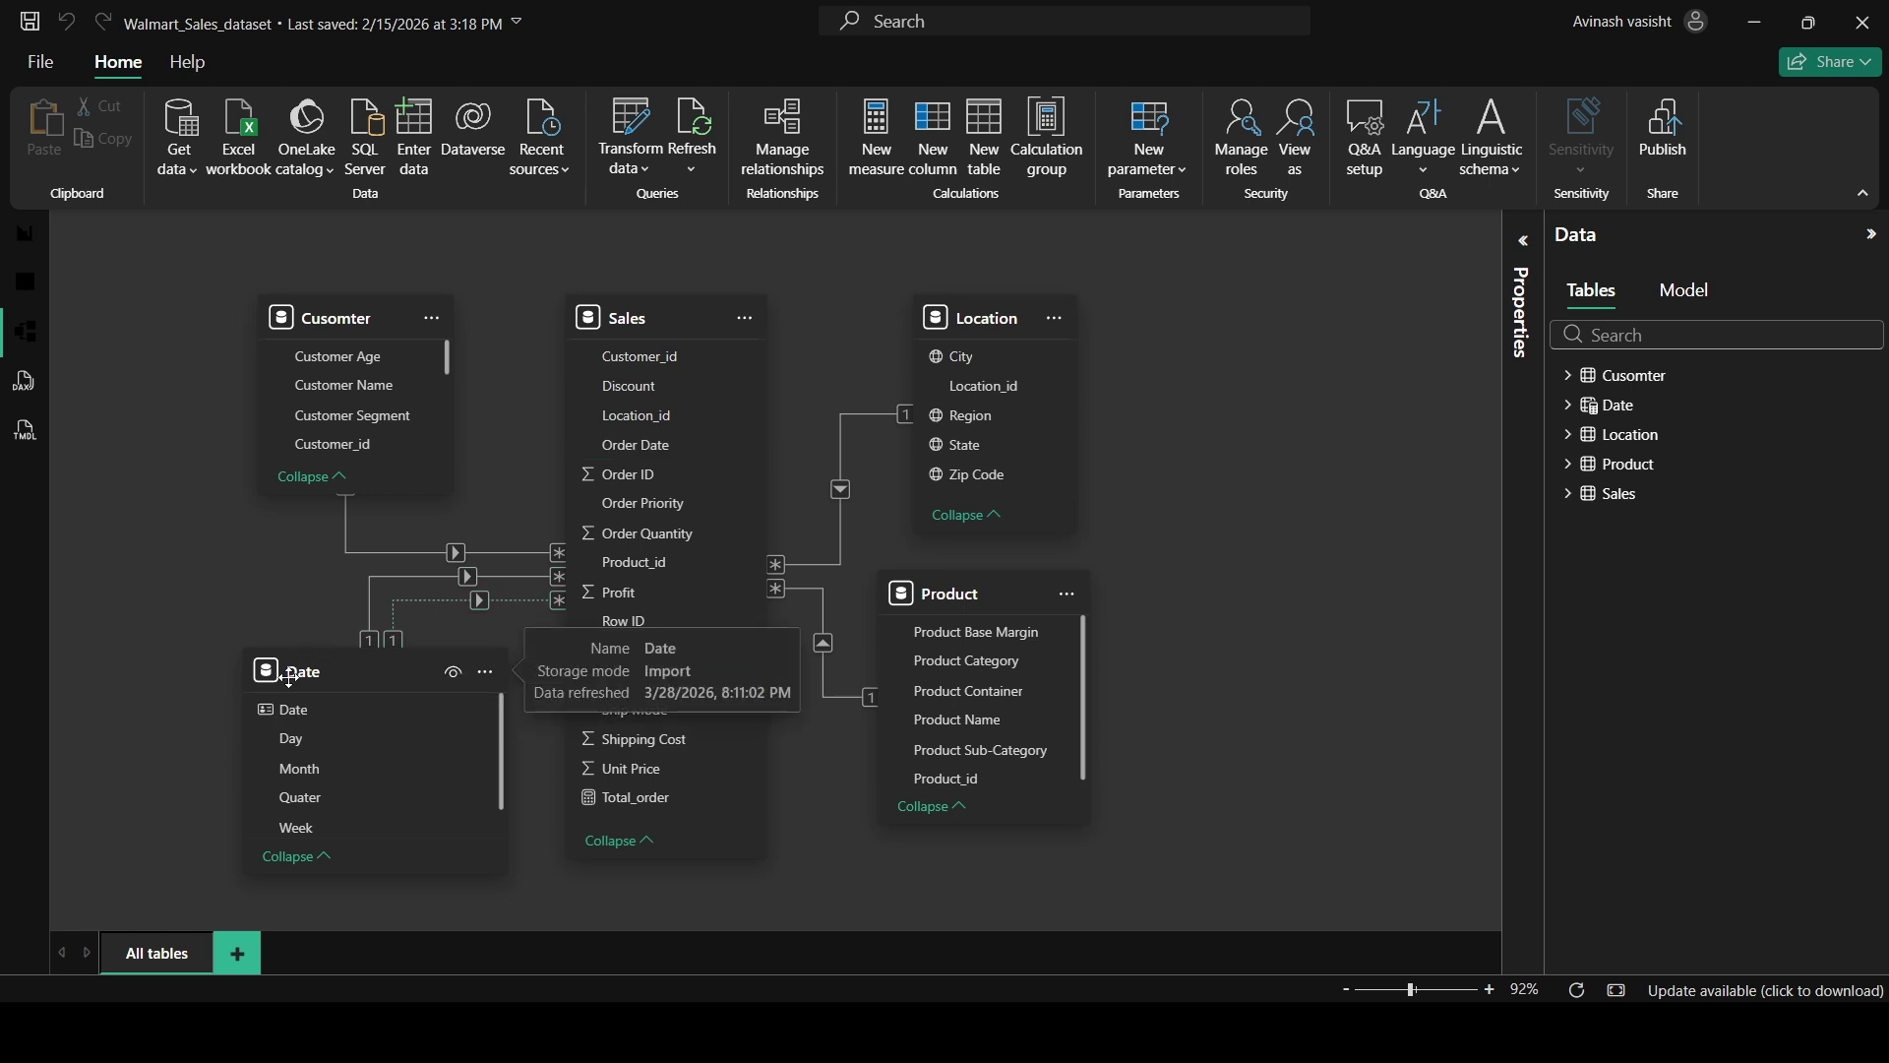